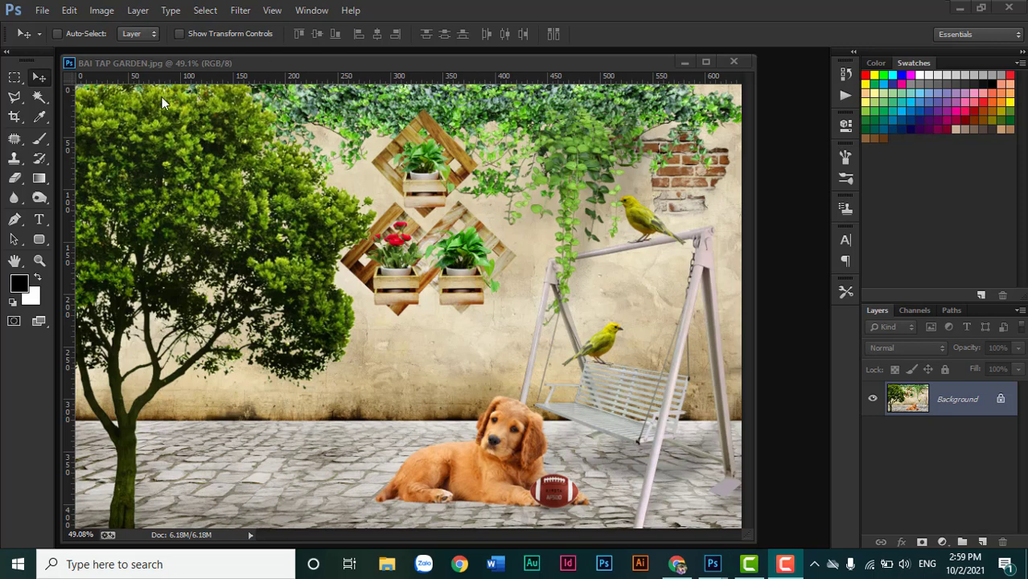
# Zoom out and resize the BAI TAP GARDEN.jpg window until the whole image fits small.
pyautogui.scroll(-1, 317, 297)
pyautogui.scroll(-1, 654, 395)
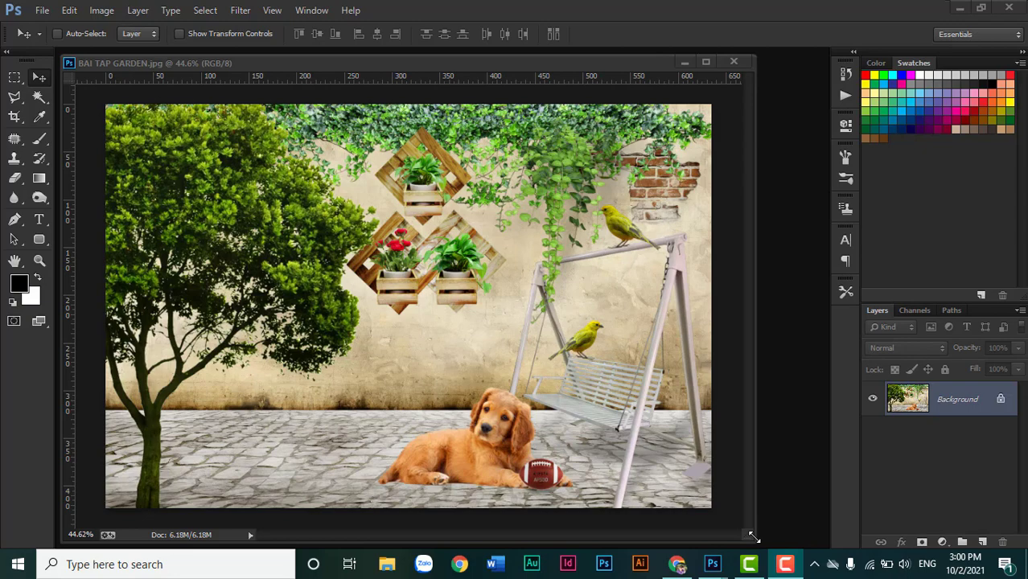
pyautogui.moveTo(753, 536); pyautogui.dragTo(431, 270)
pyautogui.scroll(-3, 333, 210)
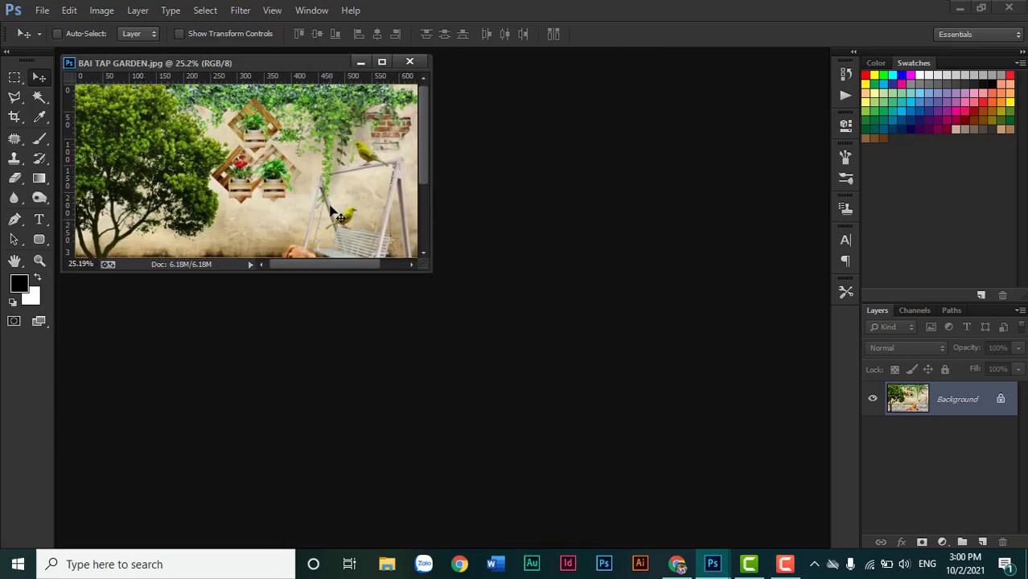
pyautogui.scroll(-1, 332, 211)
pyautogui.scroll(-1, 332, 211)
pyautogui.scroll(-1, 332, 210)
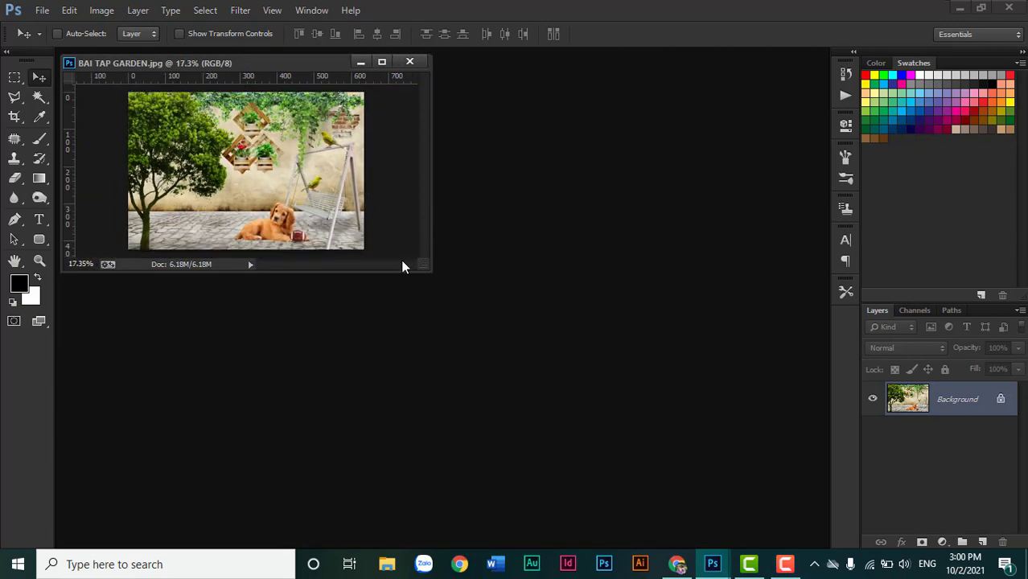
pyautogui.moveTo(424, 263); pyautogui.dragTo(361, 264)
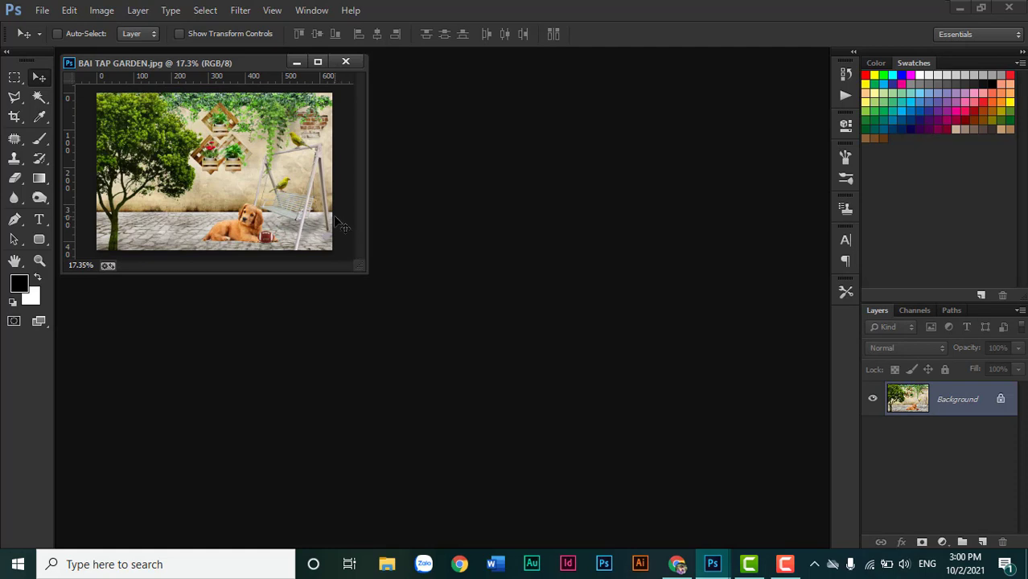
pyautogui.scroll(1, 351, 263)
pyautogui.moveTo(357, 266); pyautogui.dragTo(370, 277)
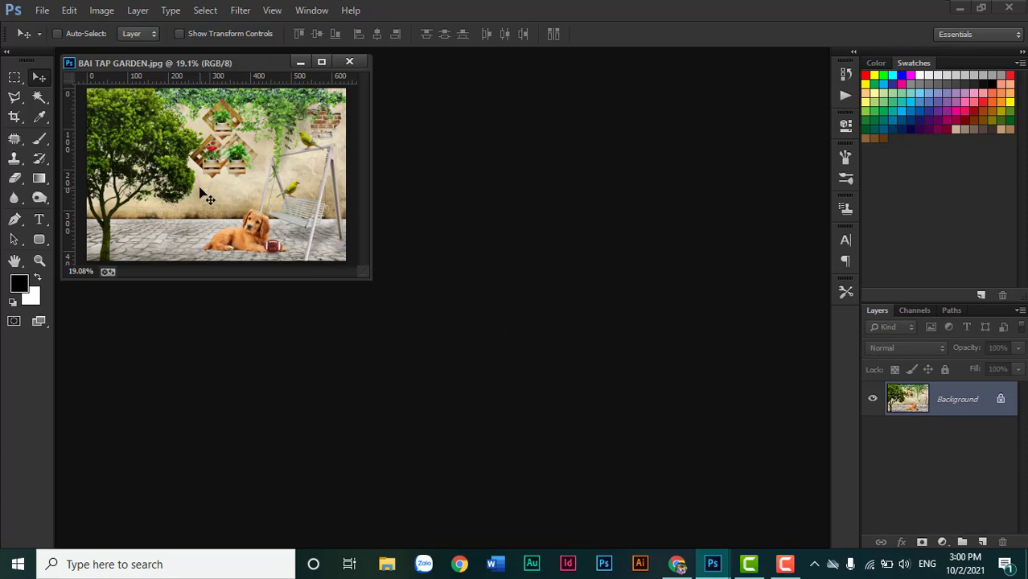
# Start a new document from the BAI TAP GARDEN.jpg preset in pixels: 1800×1200 at 72 ppi.
pyautogui.hotkey('ctrl', 'n')
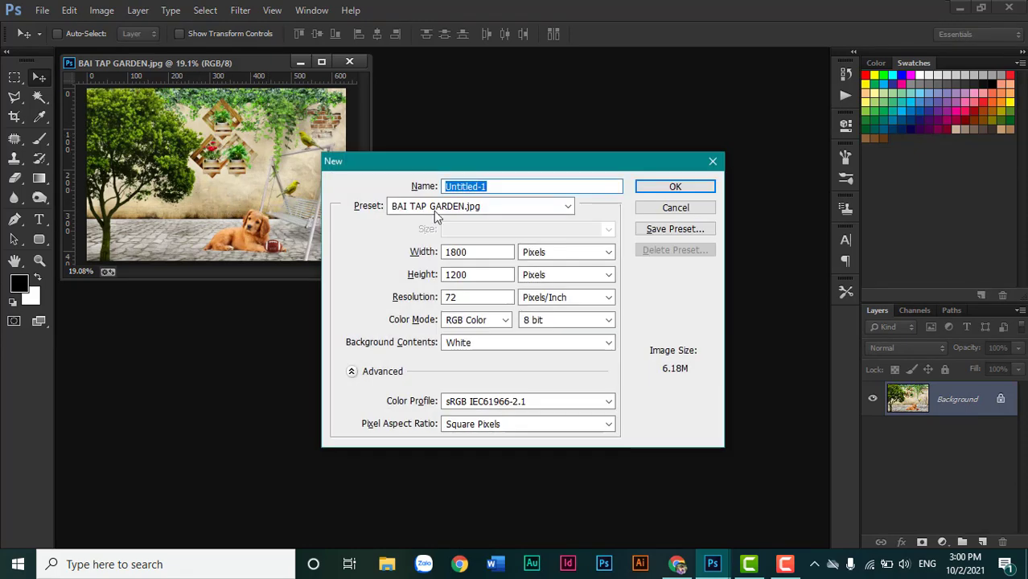
pyautogui.click(454, 208)
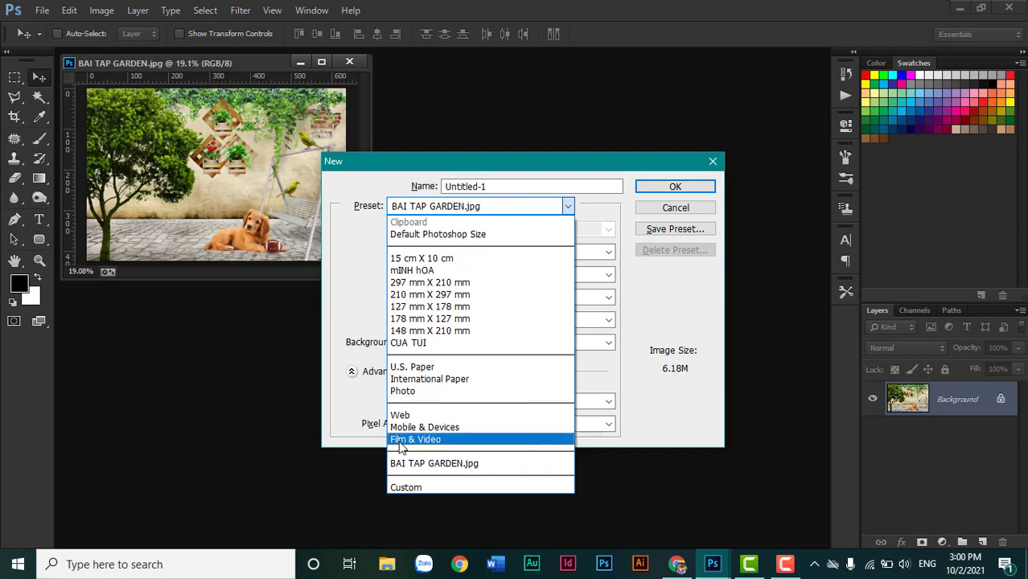
pyautogui.click(430, 464)
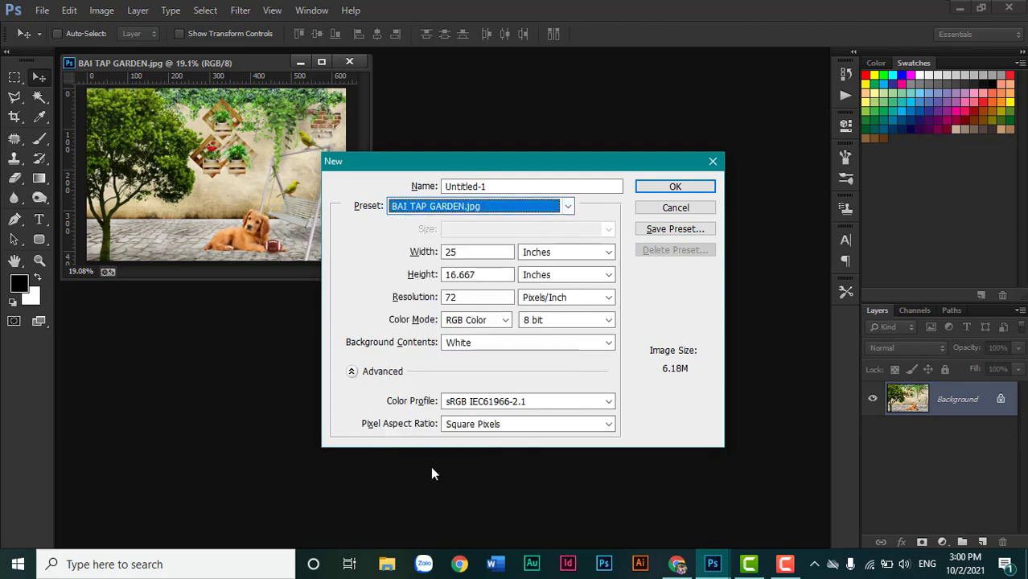
pyautogui.click(567, 252)
pyautogui.click(563, 266)
pyautogui.press('Tab')
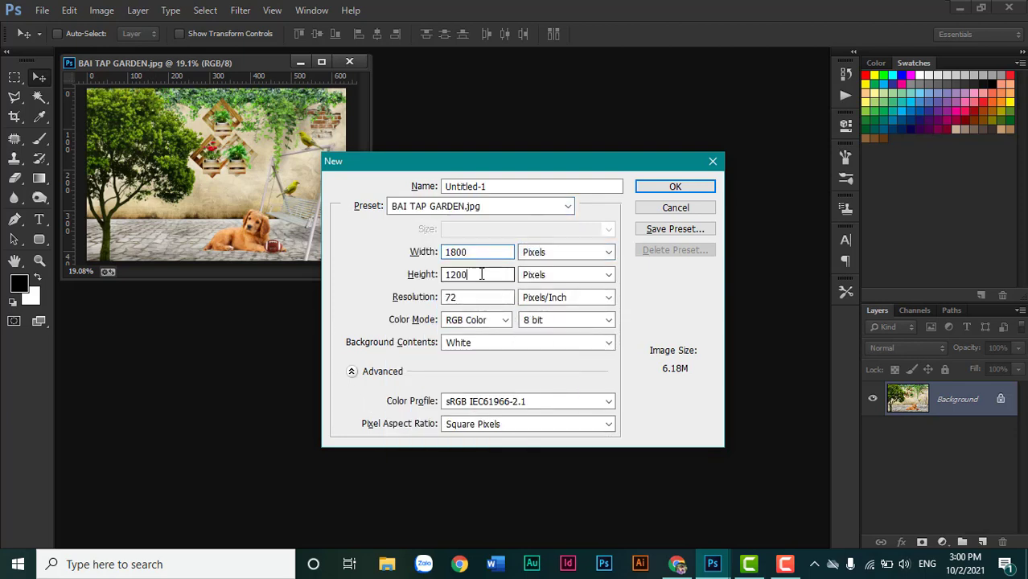
pyautogui.press('Tab')
pyautogui.click(480, 251)
pyautogui.click(482, 273)
pyautogui.click(484, 300)
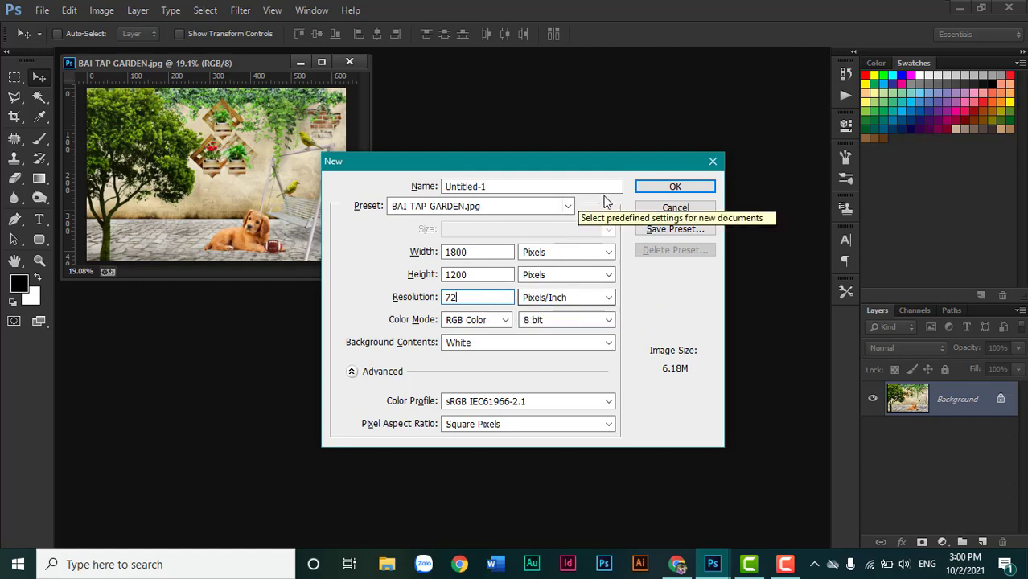
# Confirm the 1800×1200 px, 72 ppi values, create Untitled-1 and dock it as a tab.
pyautogui.moveTo(540, 161); pyautogui.dragTo(550, 161)
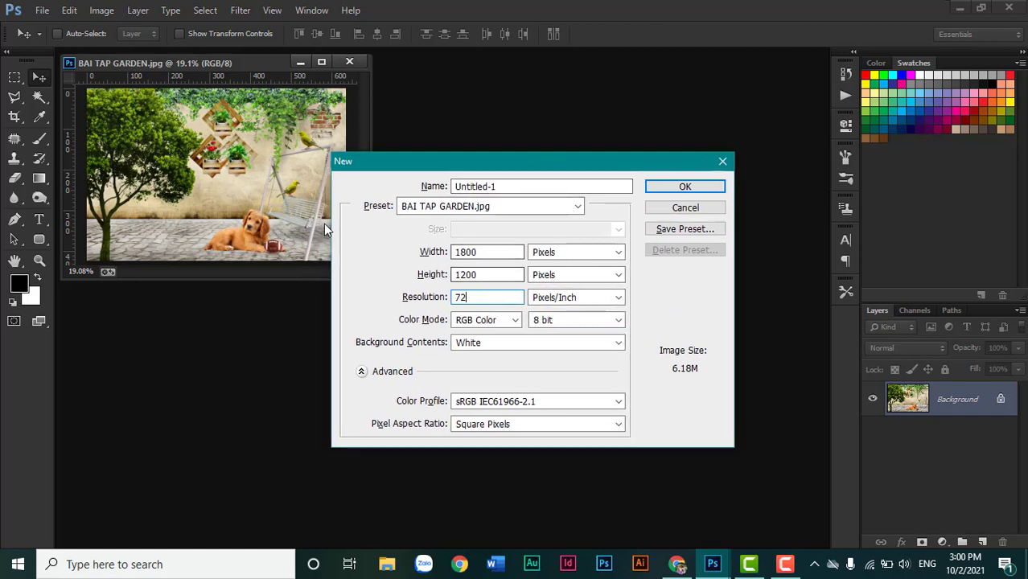
pyautogui.click(495, 254)
pyautogui.click(490, 274)
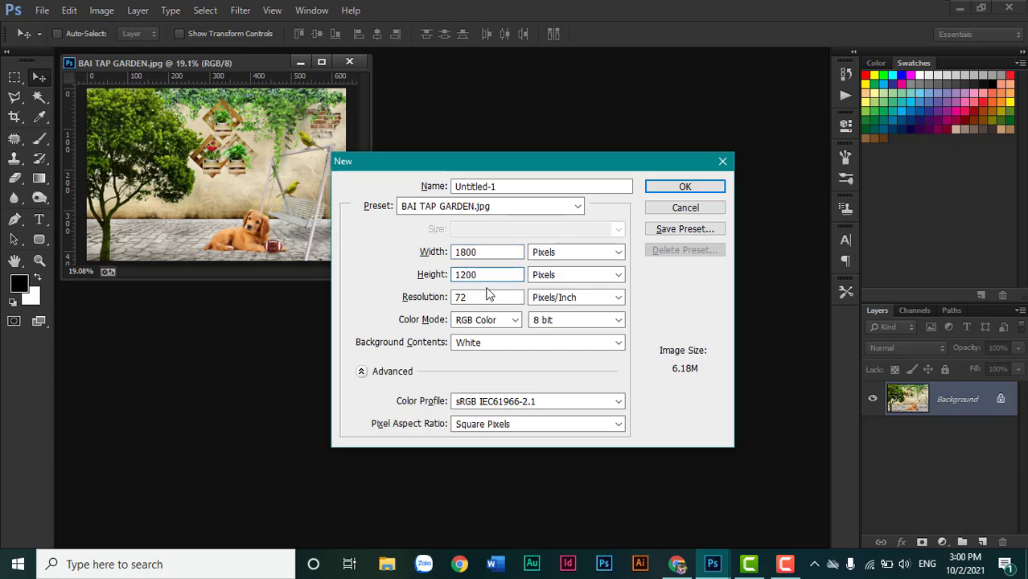
pyautogui.click(488, 297)
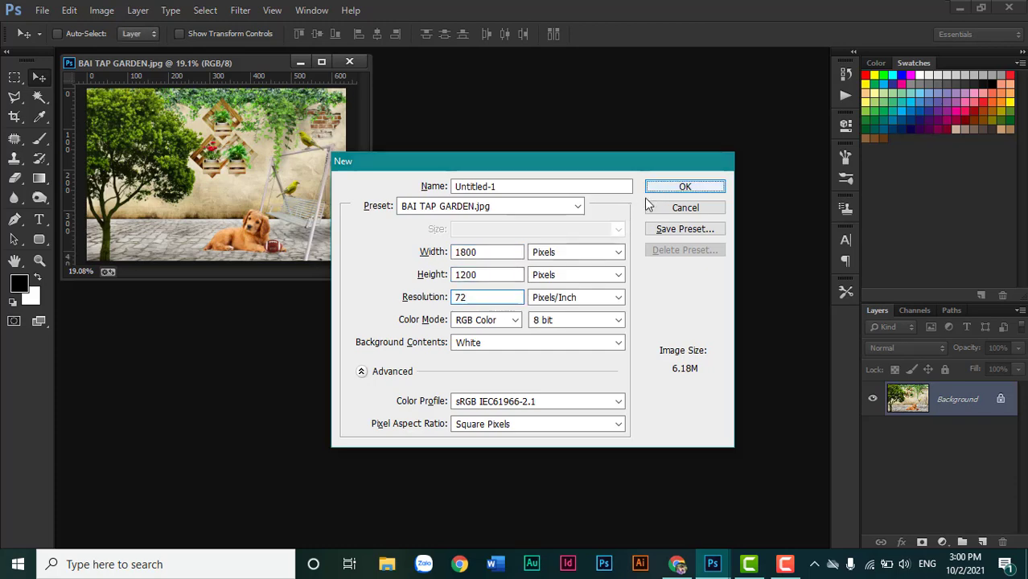
pyautogui.click(655, 188)
pyautogui.moveTo(465, 65); pyautogui.dragTo(496, 58)
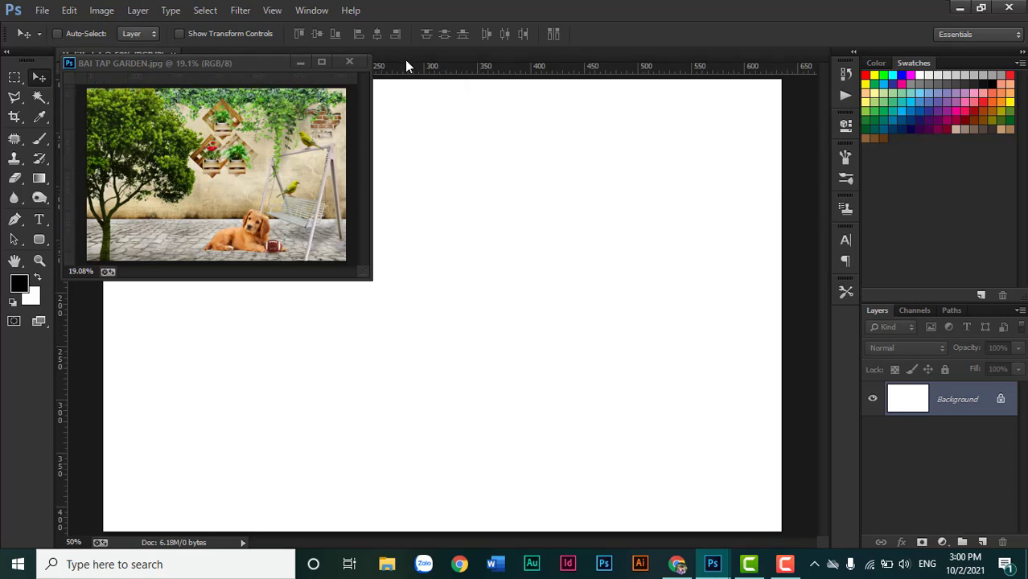
# Bring the blank Untitled-1 window in front of the garden reference and widen it.
pyautogui.moveTo(424, 78)
pyautogui.mouseDown()
pyautogui.moveTo(477, 55)
pyautogui.moveTo(506, 66)
pyautogui.mouseUp()
pyautogui.click(104, 161)
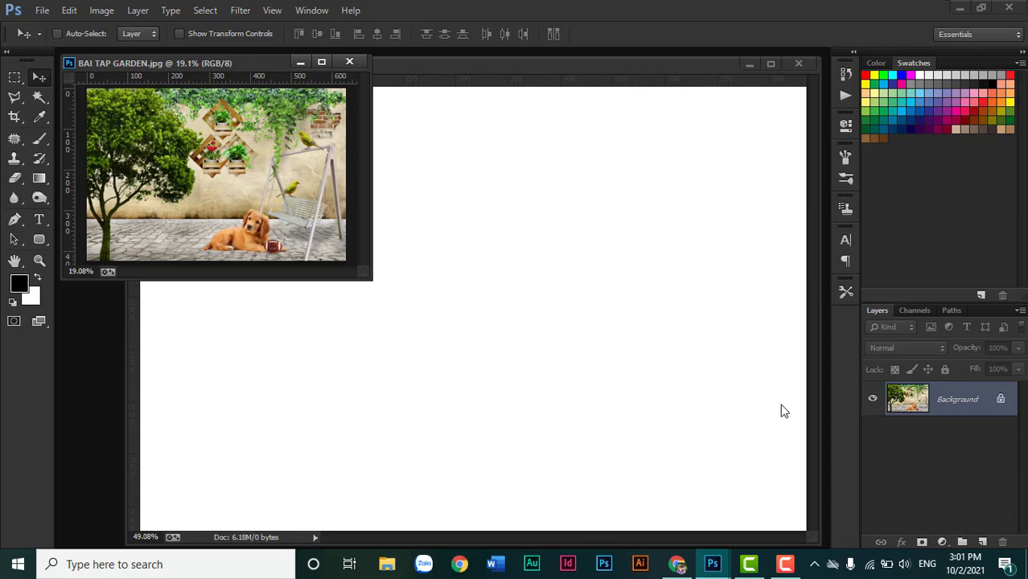
pyautogui.moveTo(820, 396); pyautogui.dragTo(826, 395)
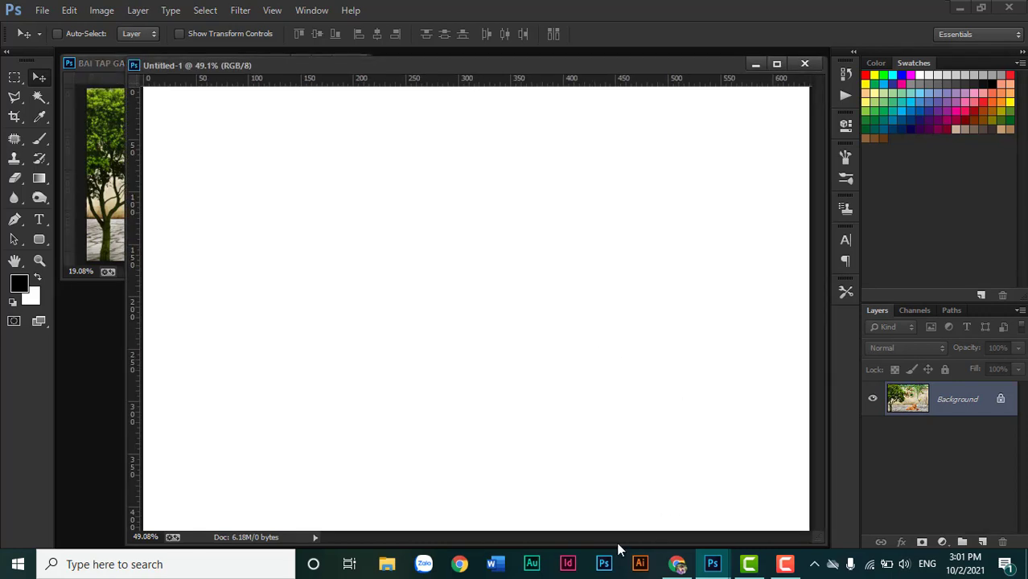
# Open Buc tuong 2 and Nen Gach 2 together from the Open dialog.
pyautogui.doubleClick(97, 368)
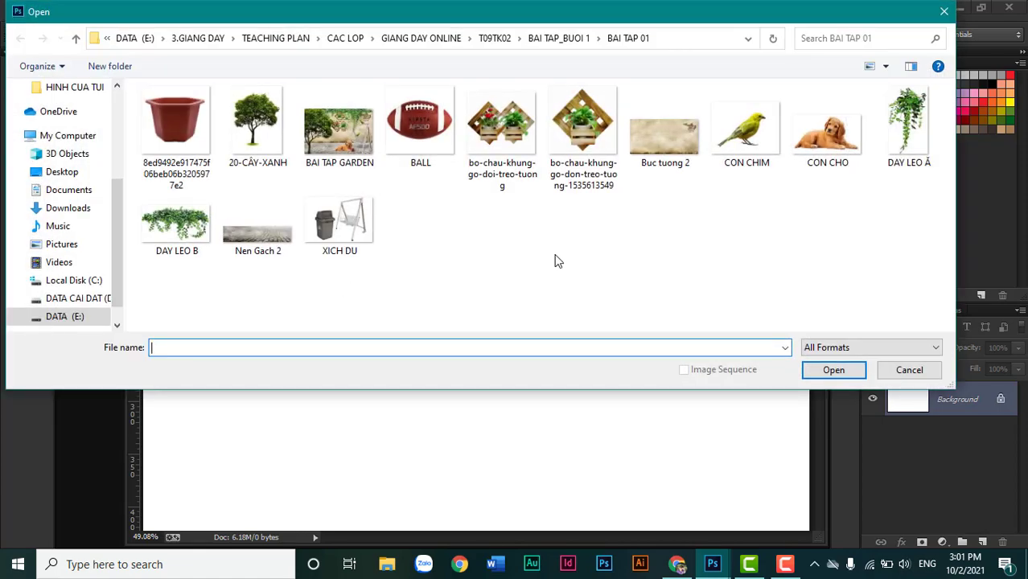
pyautogui.click(674, 143)
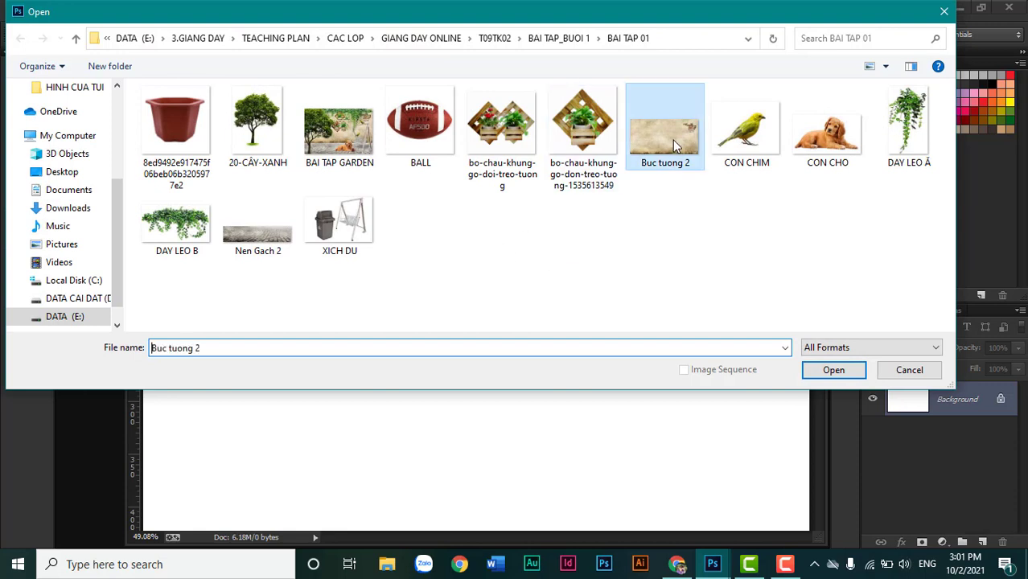
pyautogui.keyDown('ctrl'); pyautogui.click(291, 231); pyautogui.keyUp('ctrl')
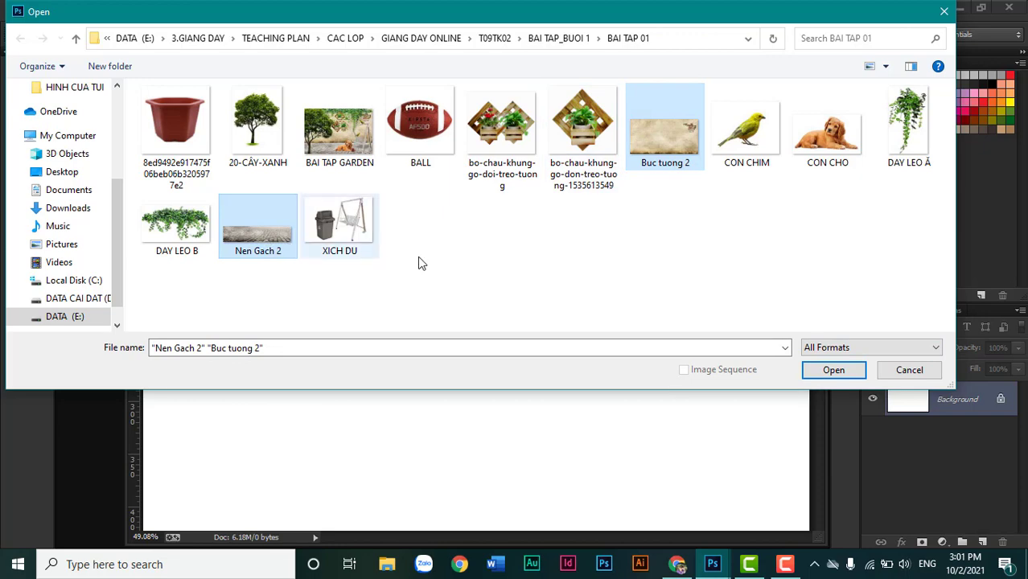
pyautogui.click(830, 371)
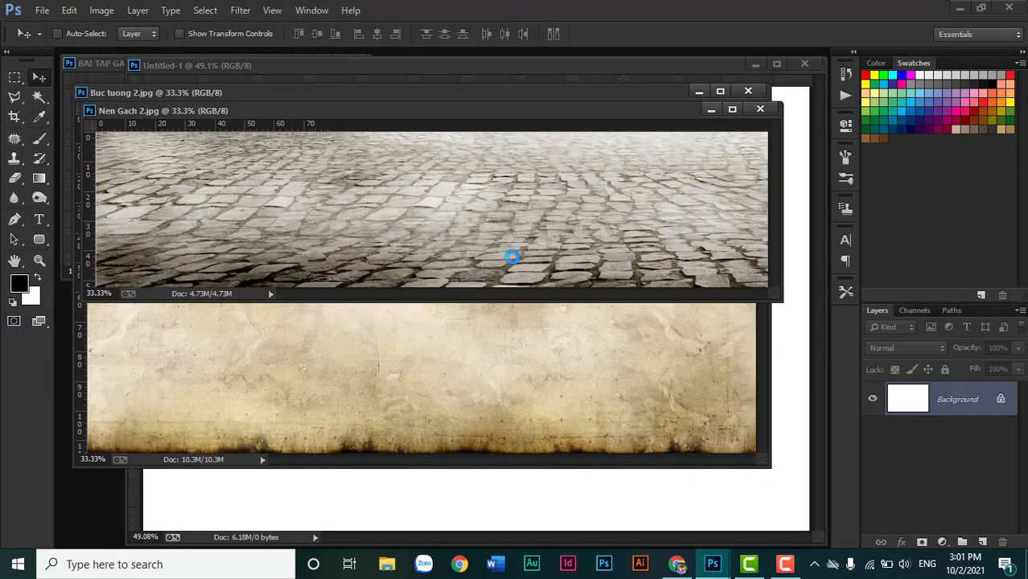
# Select all of the Buc tuong 2 wall image, copy it, and close it.
pyautogui.click(711, 111)
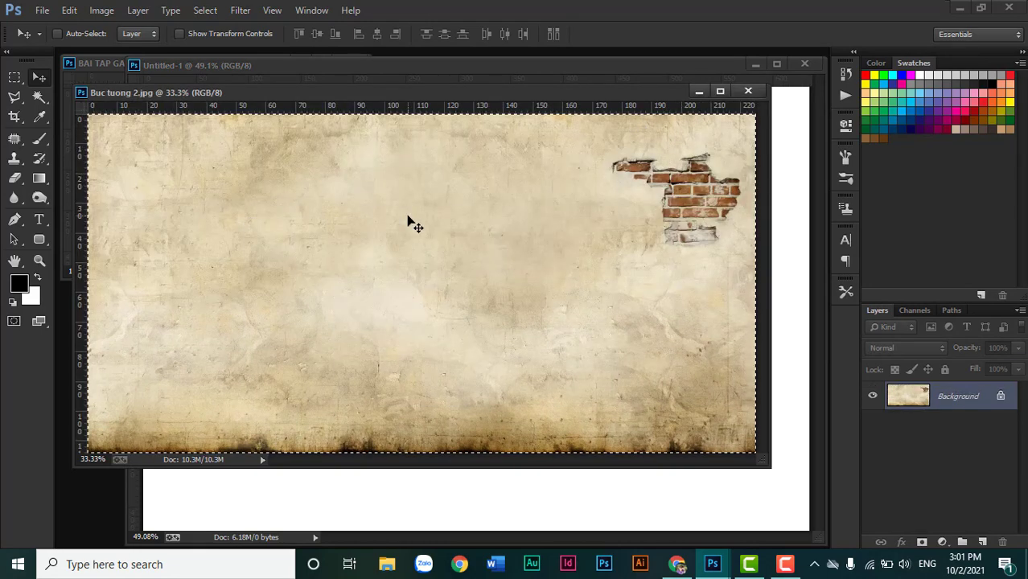
pyautogui.hotkey('ctrl', 'a')
pyautogui.hotkey('ctrl', '0')
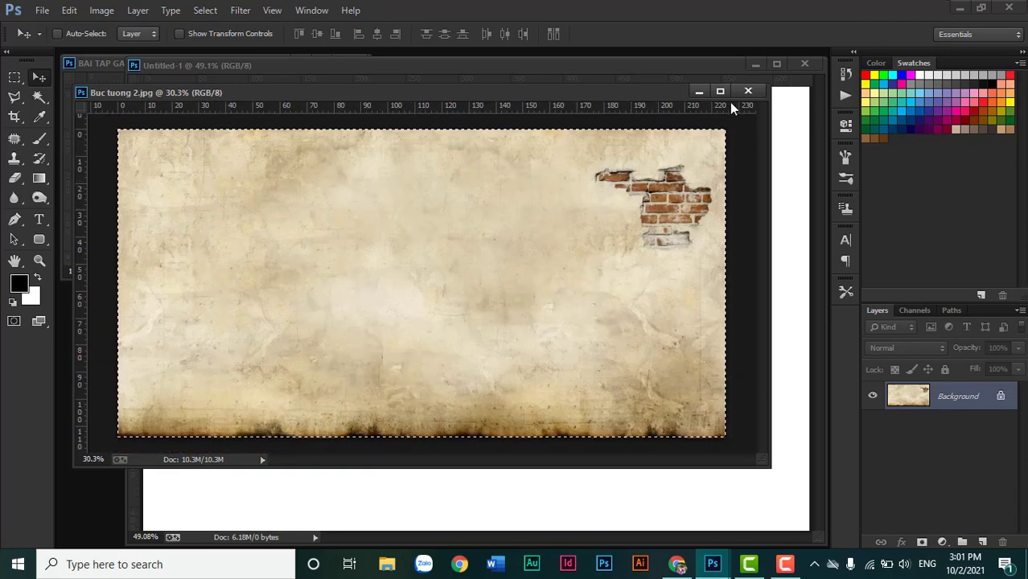
pyautogui.click(746, 93)
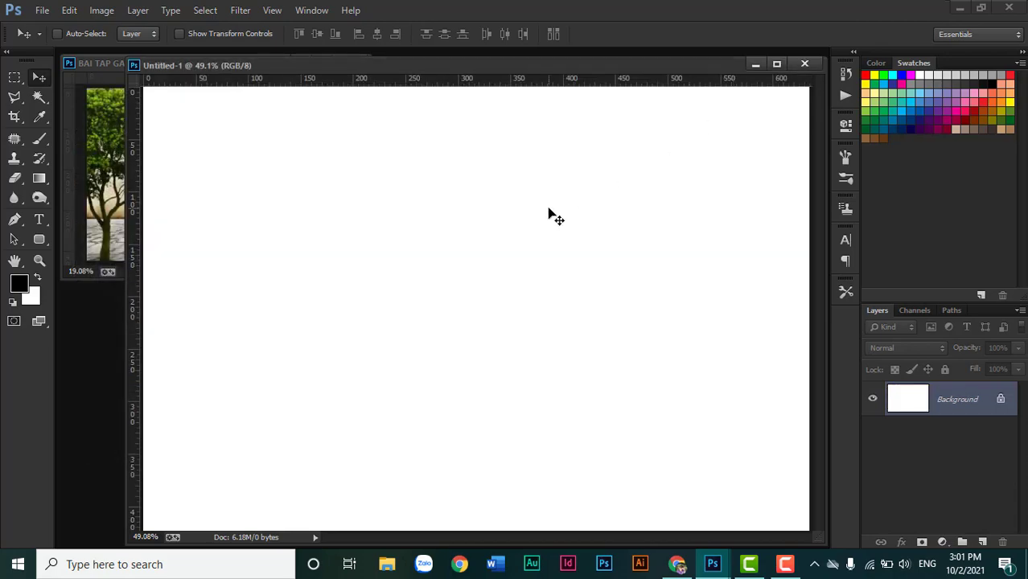
# Paste the wall into Untitled-1 as Layer 1 and scale it to about 68%.
pyautogui.hotkey('ctrl', 'v')
pyautogui.hotkey('ctrl', 't')
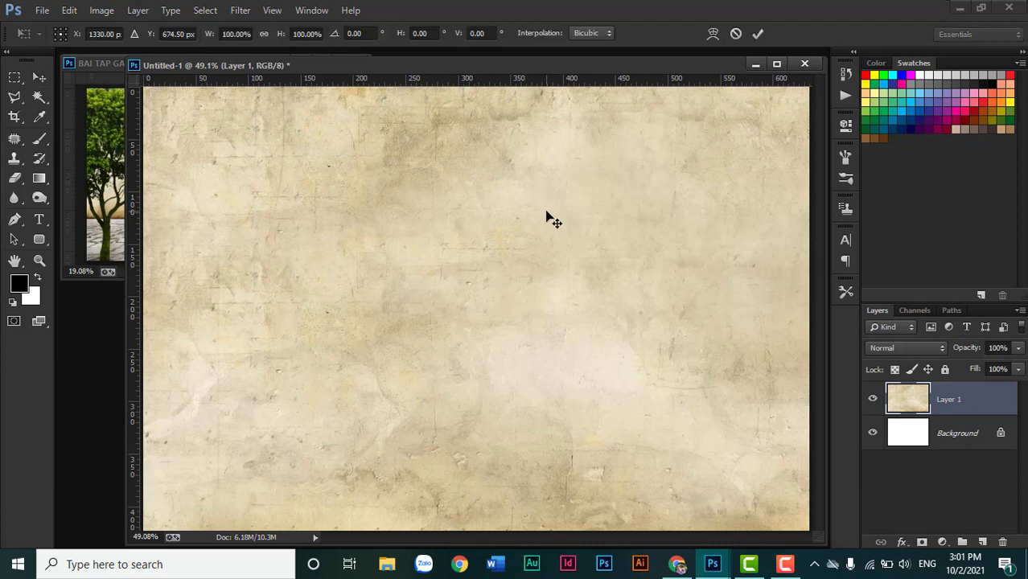
pyautogui.hotkey('ctrl', '0')
pyautogui.hotkey('ctrl', '0')
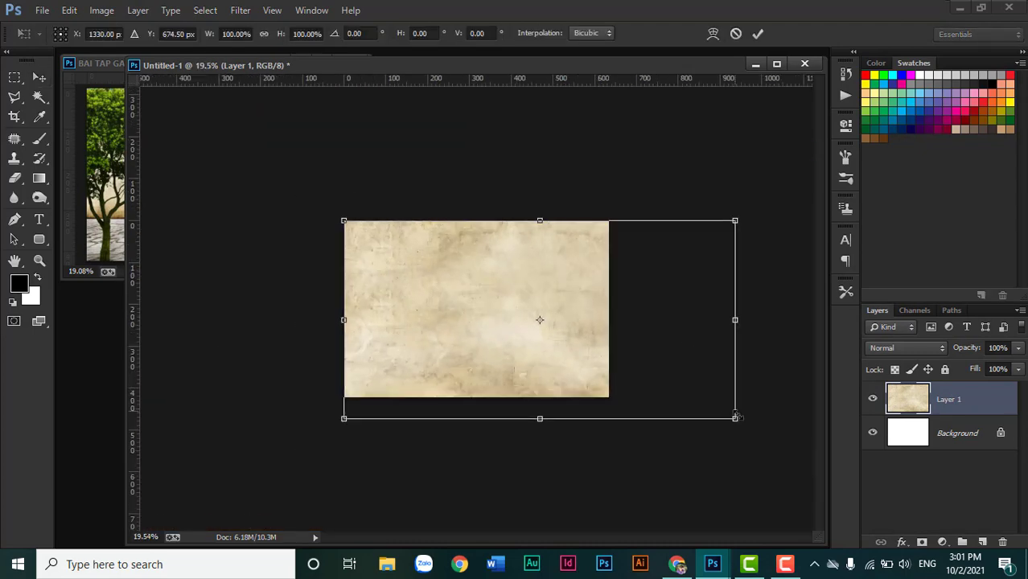
pyautogui.moveTo(720, 408); pyautogui.dragTo(616, 342)
pyautogui.keyDown('alt'); pyautogui.scroll(1, 611, 346); pyautogui.keyUp('alt')
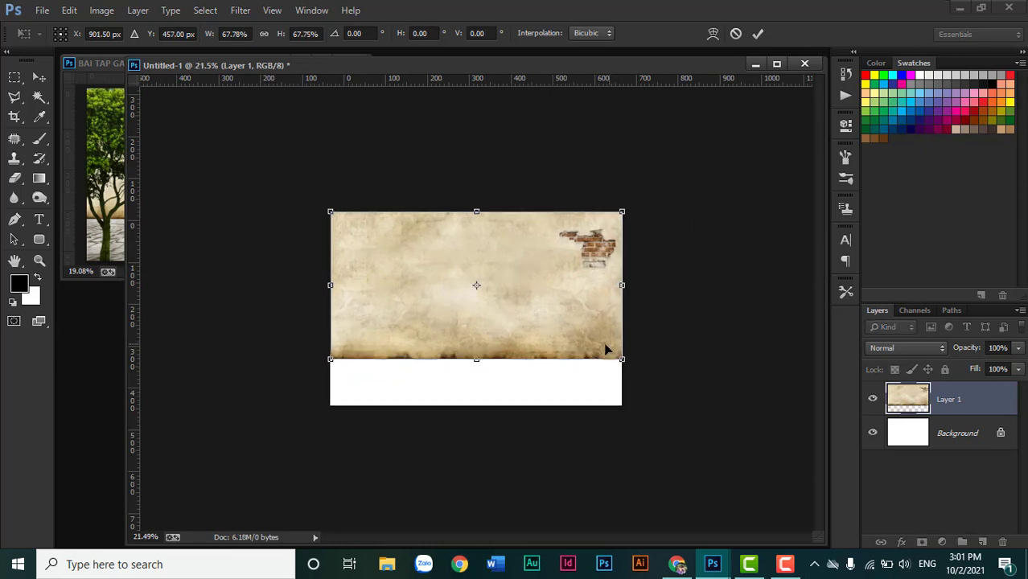
pyautogui.keyDown('alt'); pyautogui.scroll(2, 608, 350); pyautogui.keyUp('alt')
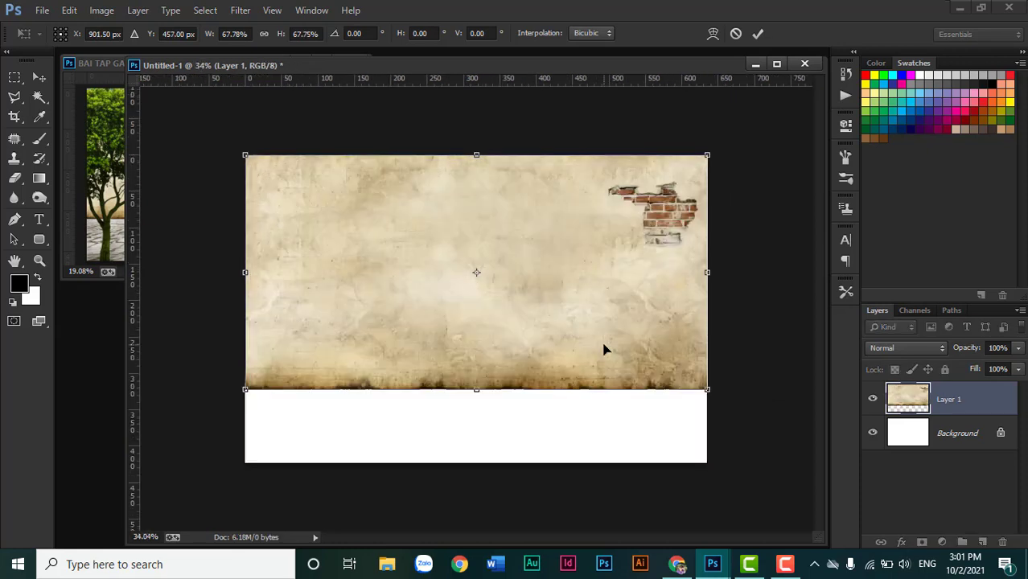
pyautogui.press('Return')
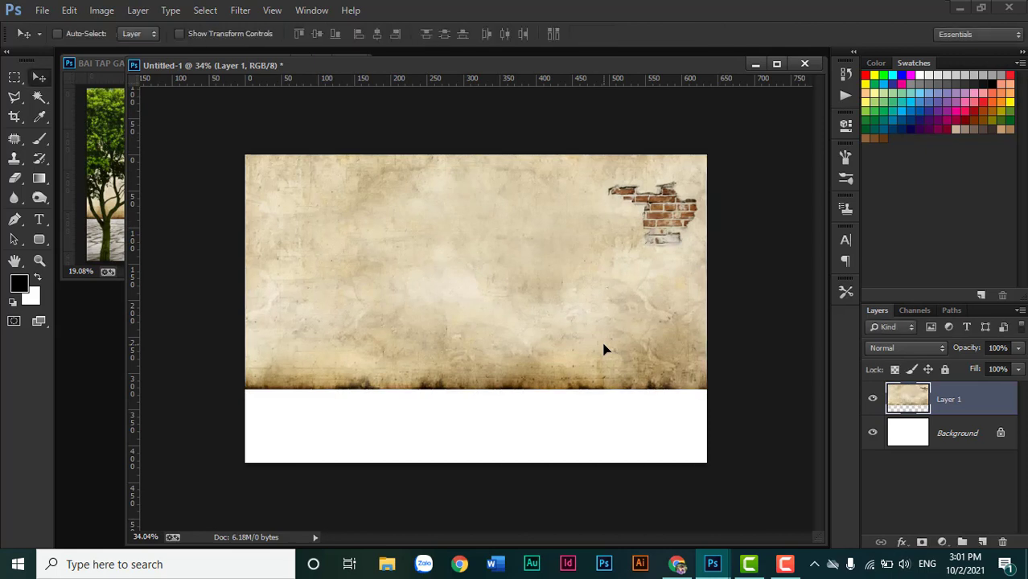
pyautogui.click(711, 565)
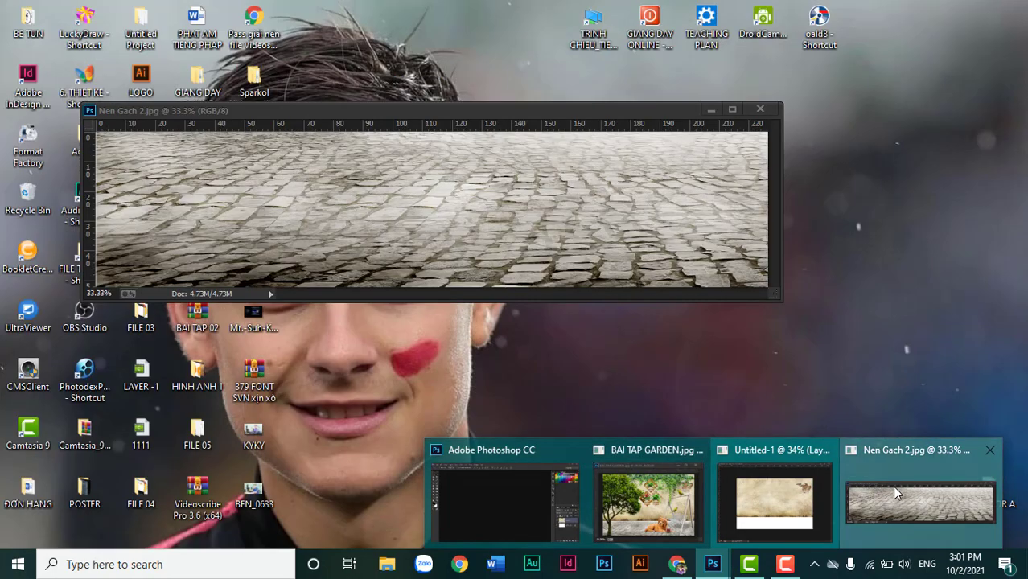
# Paste the Nen Gach 2 paving as Layer 2, scaled to about 67% along the canvas bottom.
pyautogui.click(892, 487)
pyautogui.hotkey('ctrl', 'a')
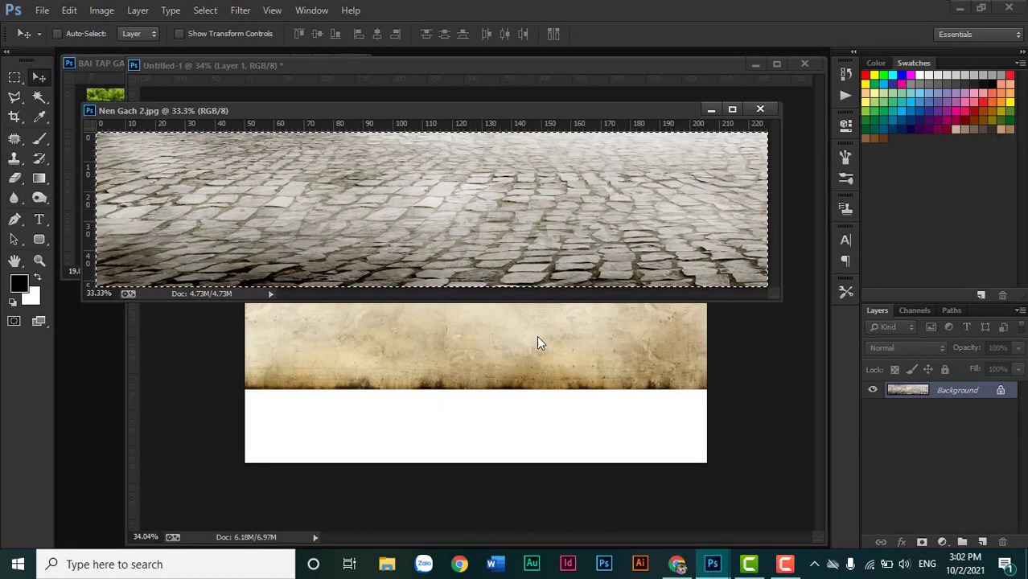
pyautogui.click(760, 109)
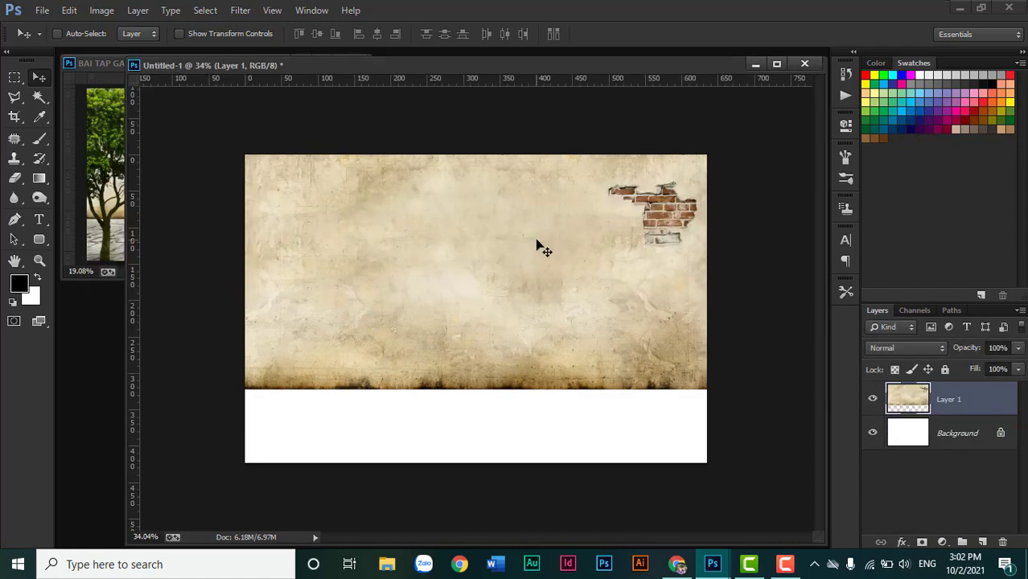
pyautogui.hotkey('ctrl', 'v')
pyautogui.hotkey('ctrl', 't')
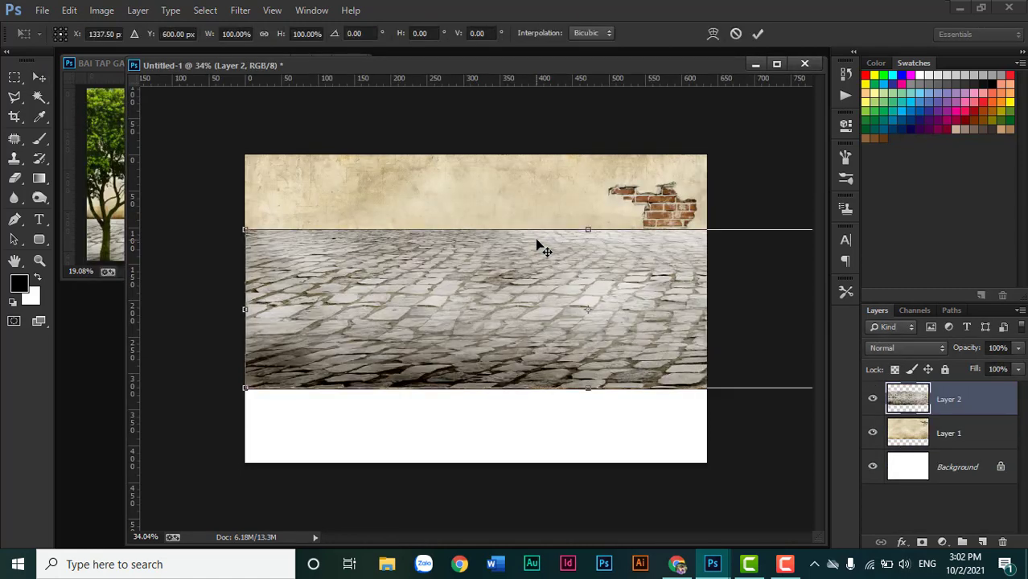
pyautogui.hotkey('ctrl', '0')
pyautogui.hotkey('ctrl', '0')
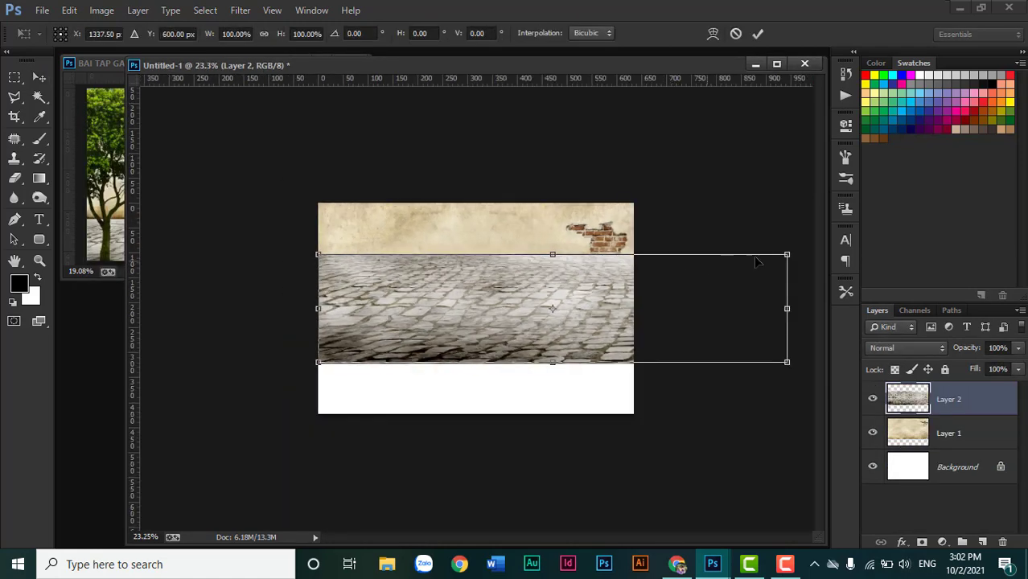
pyautogui.moveTo(788, 256); pyautogui.dragTo(635, 301)
pyautogui.moveTo(567, 317); pyautogui.dragTo(563, 364)
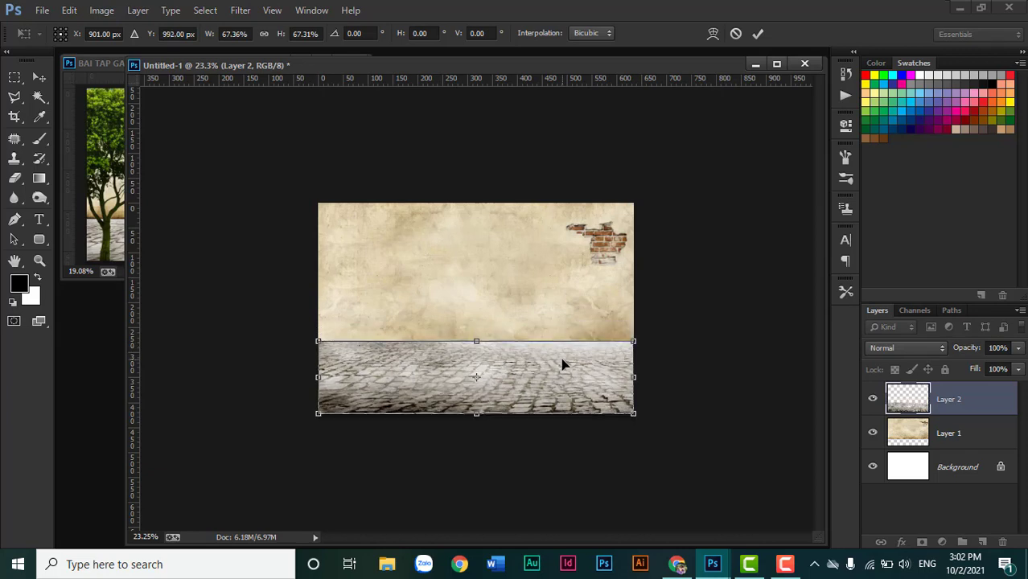
pyautogui.press('Return')
pyautogui.click(973, 438)
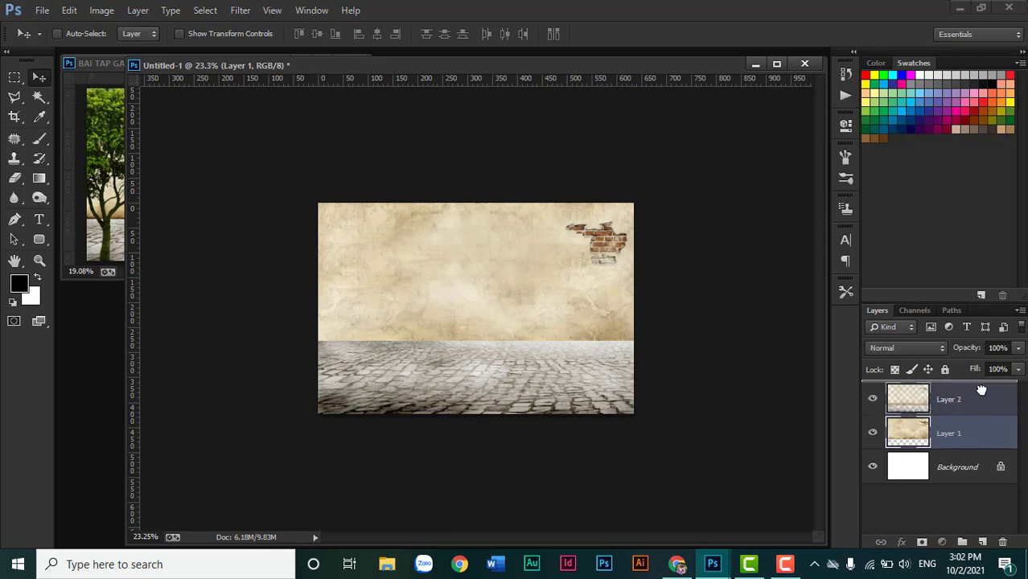
# Move the wall layer above the cobblestone layer and rename it tuong.
pyautogui.moveTo(976, 432); pyautogui.dragTo(981, 390)
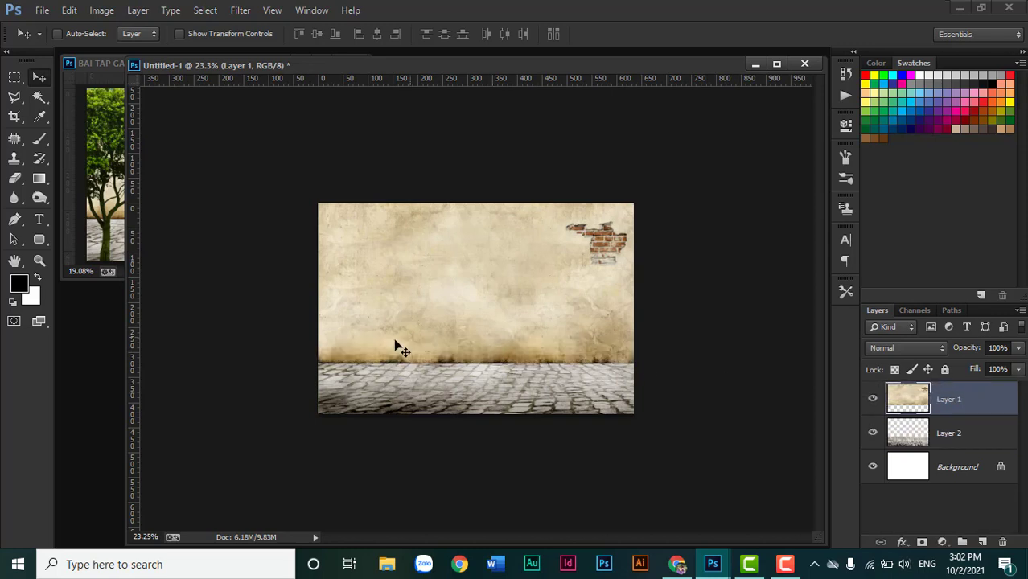
pyautogui.doubleClick(951, 401)
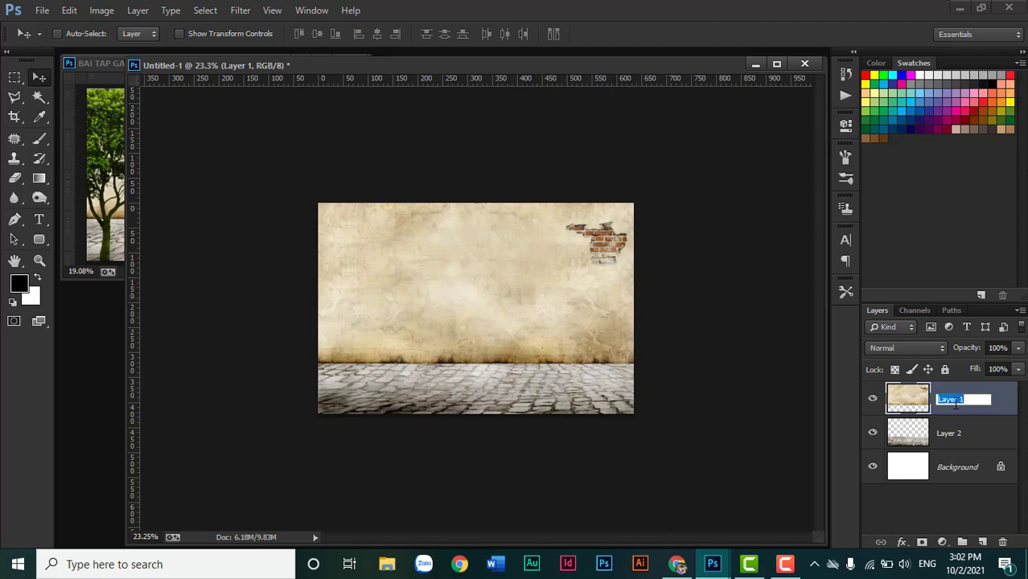
pyautogui.write('tuong')
pyautogui.press('Return')
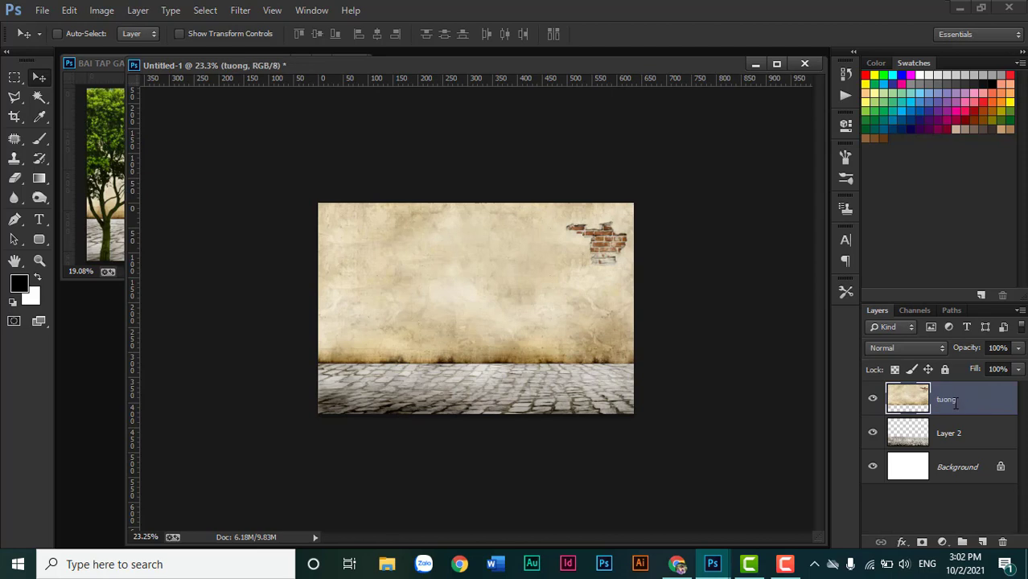
# Rename the cobblestone layer nen gach and bring the garden reference forward.
pyautogui.doubleClick(951, 434)
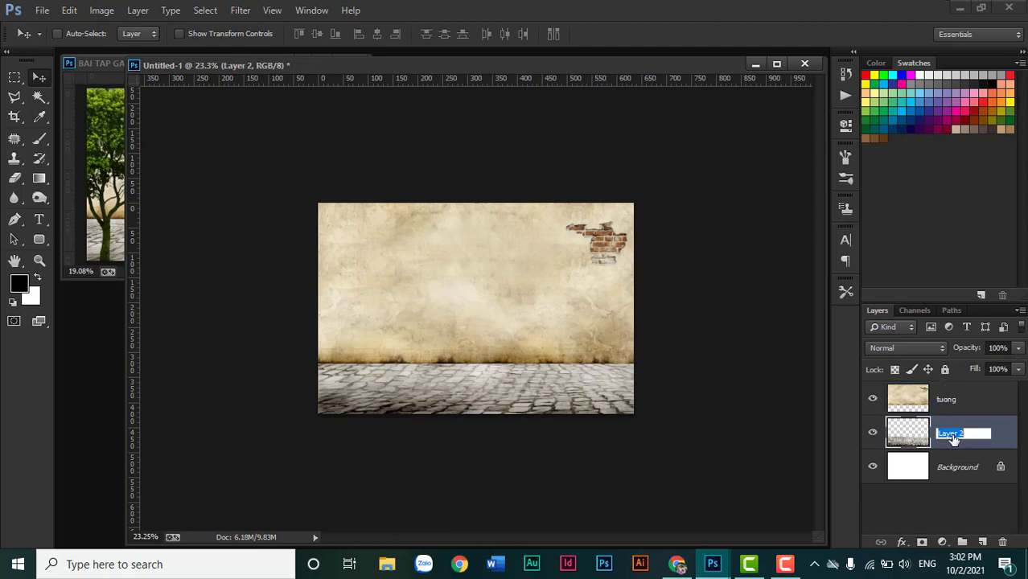
pyautogui.write('nen gach')
pyautogui.press('Return')
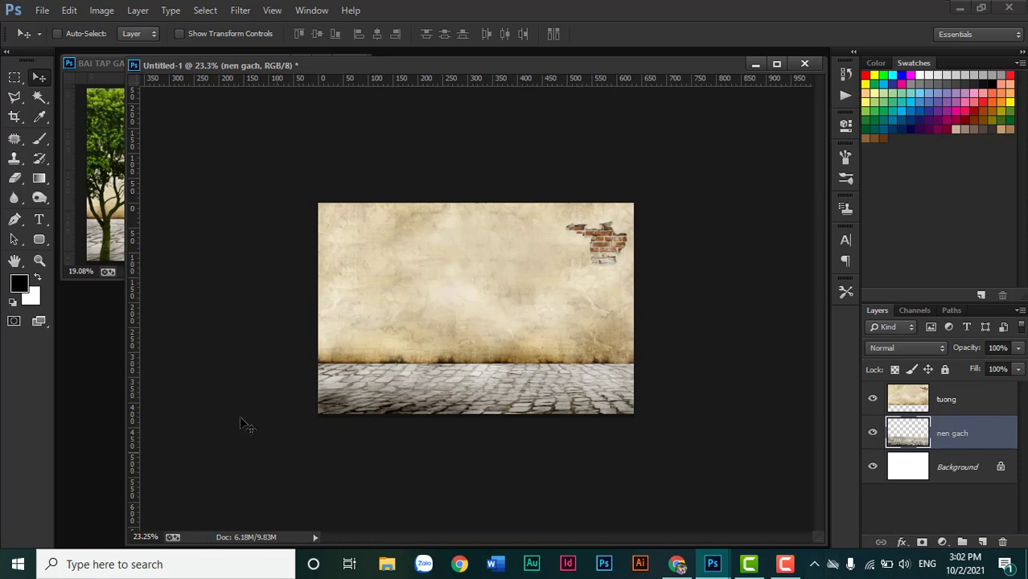
pyautogui.click(111, 187)
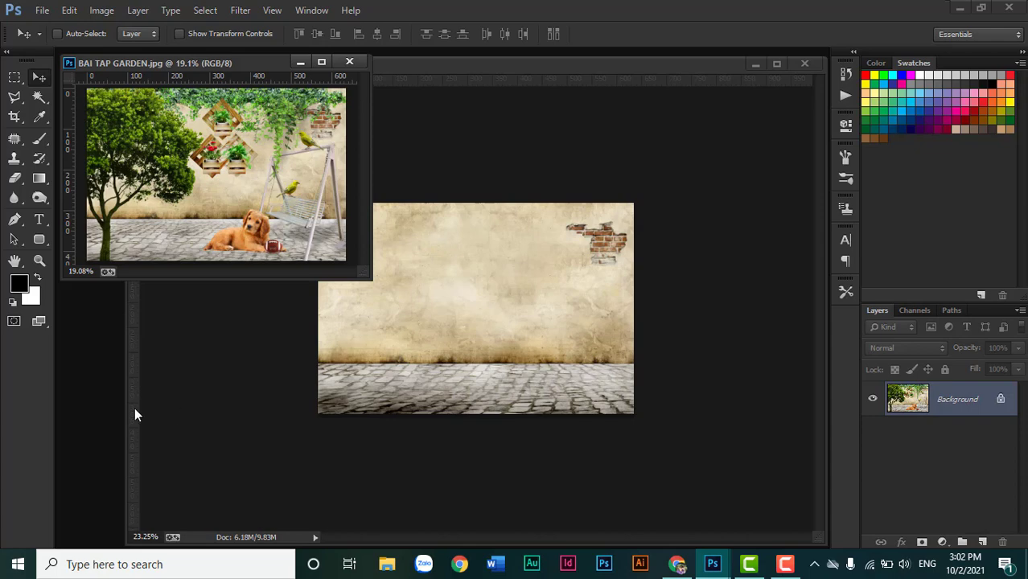
# Open the DAY LEO Ã and DAY LEO B vine images together with Ctrl+O.
pyautogui.hotkey('ctrl', 'o')
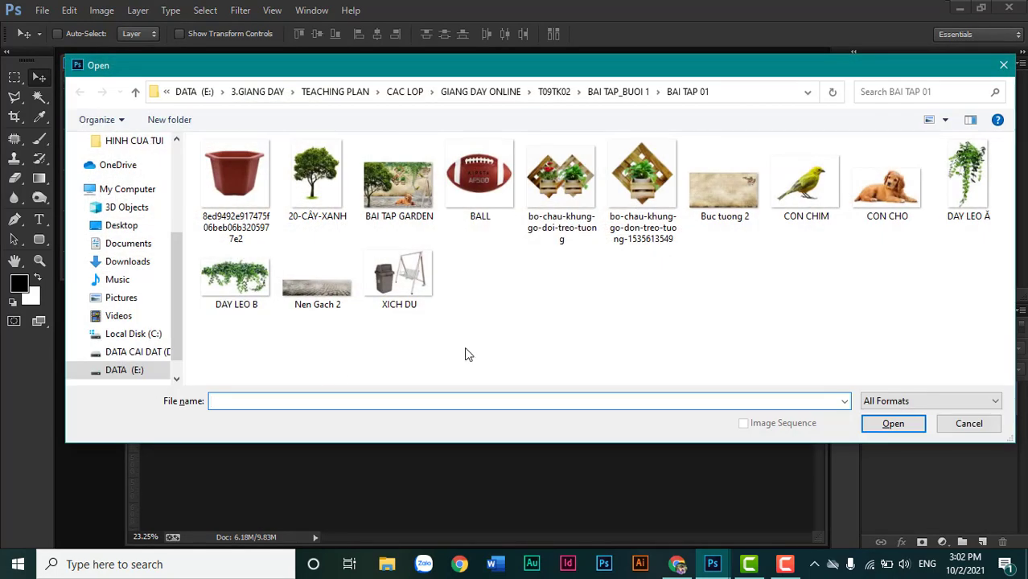
pyautogui.click(967, 181)
pyautogui.keyDown('ctrl'); pyautogui.click(236, 282); pyautogui.keyUp('ctrl')
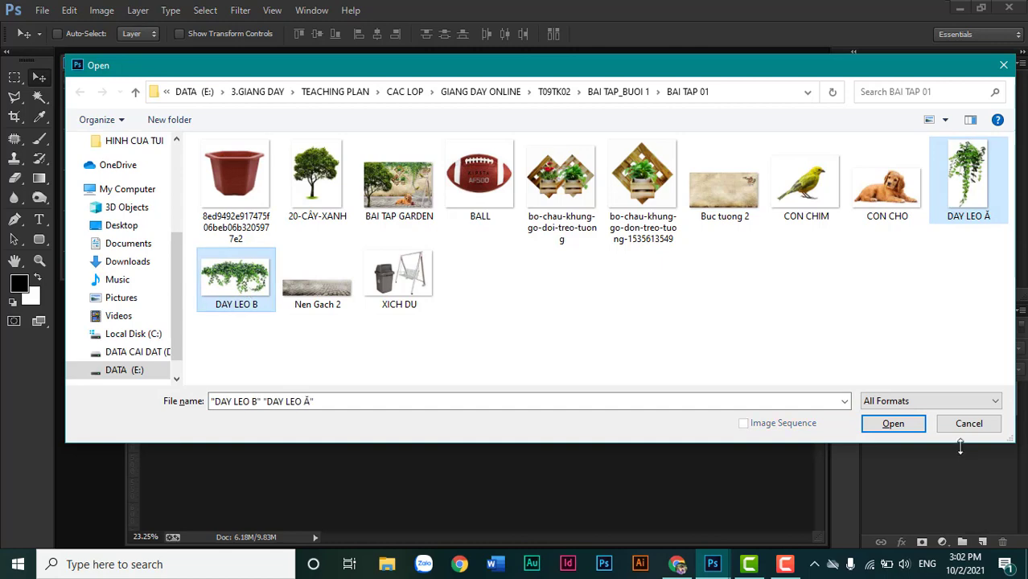
pyautogui.click(893, 423)
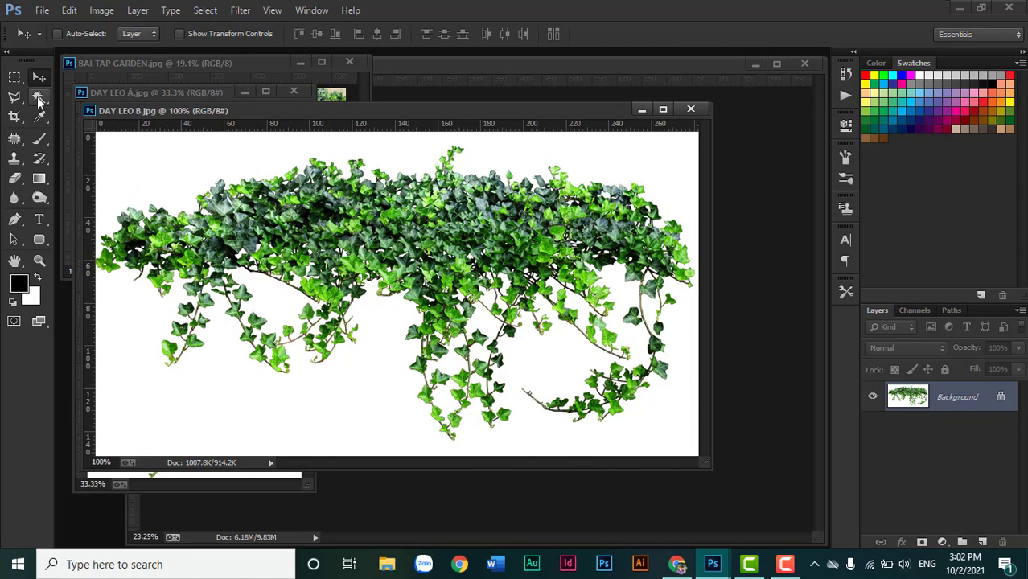
pyautogui.click(38, 97)
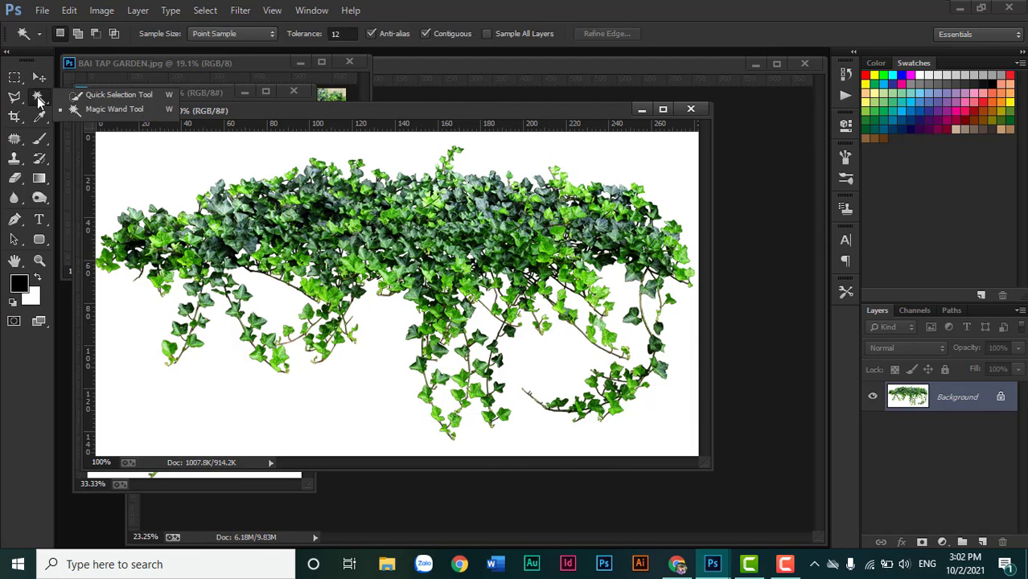
# Magic-wand DAY LEO B's white background at tolerance 22, invert to isolate the ivy, then close it.
pyautogui.click(98, 109)
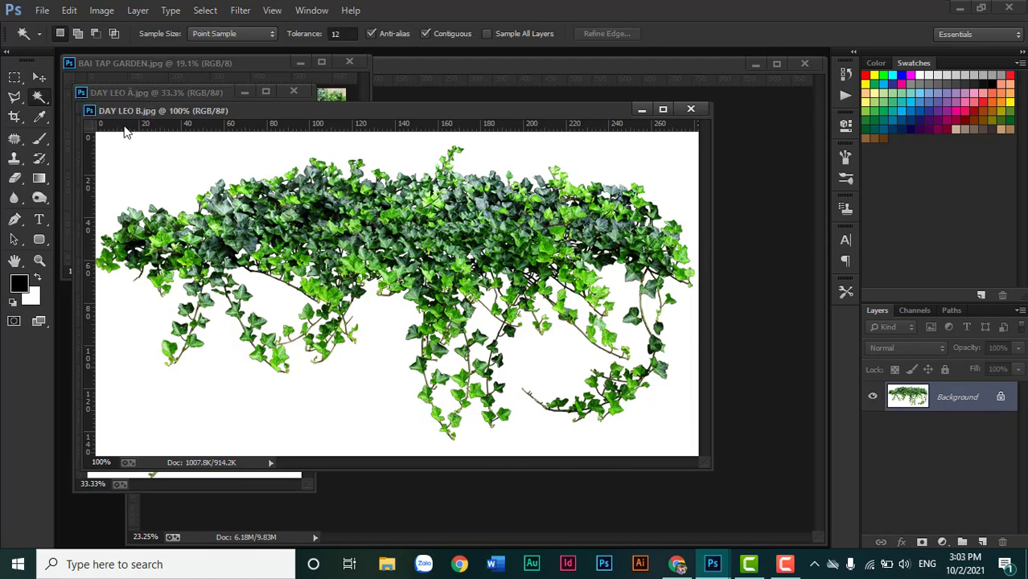
pyautogui.scroll(-1, 185, 185)
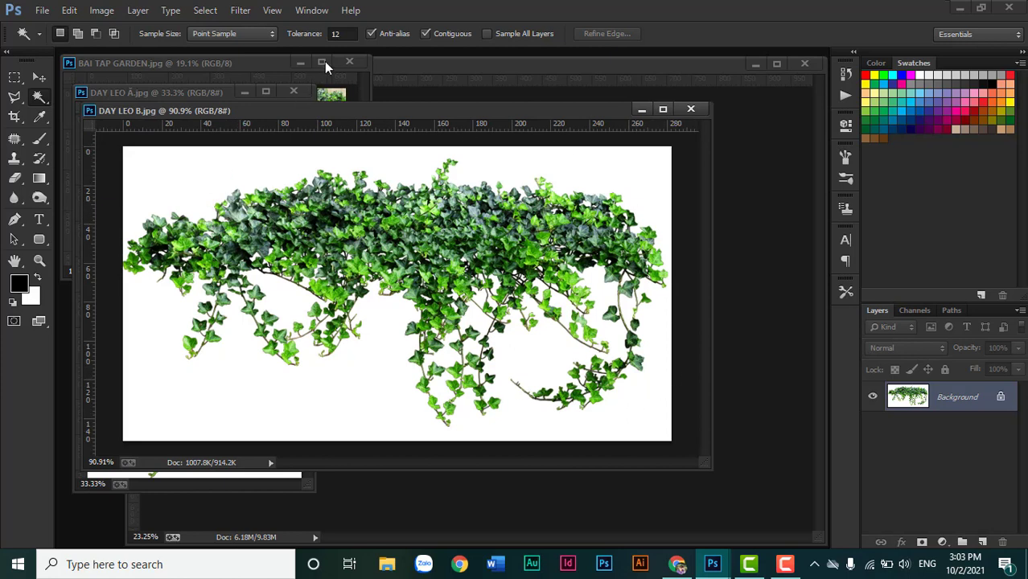
pyautogui.click(297, 37)
pyautogui.write('22')
pyautogui.press('Return')
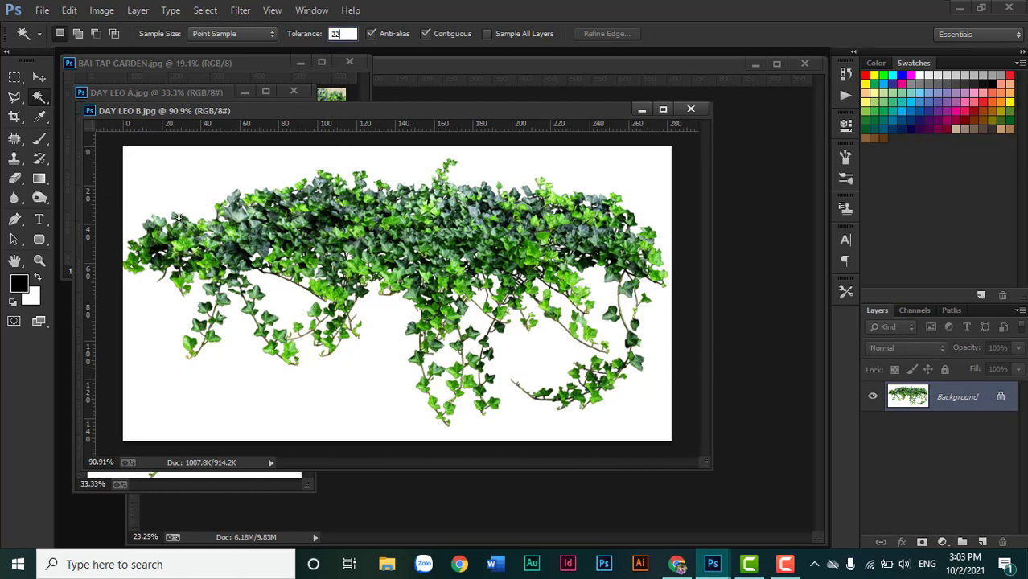
pyautogui.click(186, 181)
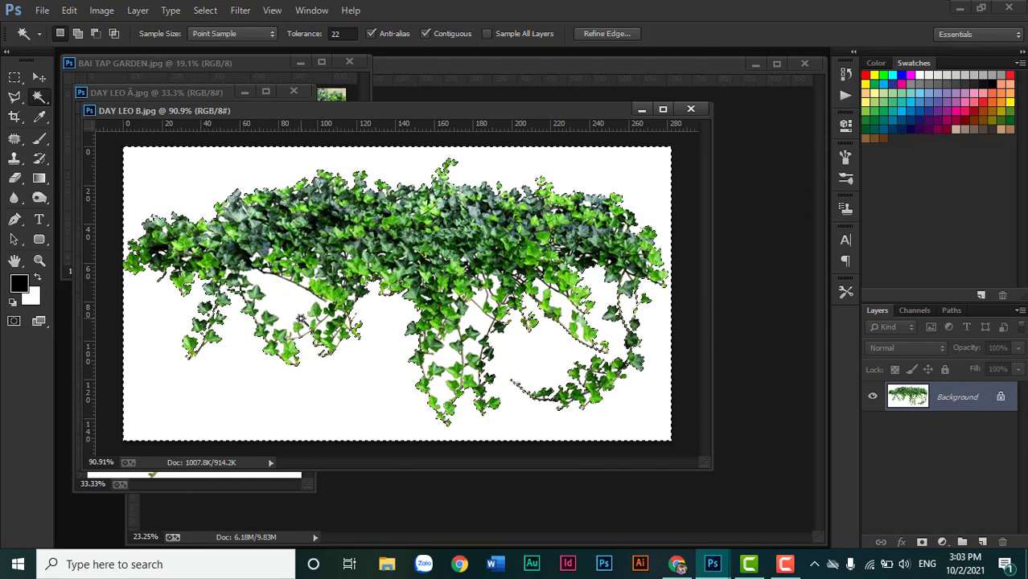
pyautogui.hotkey('ctrl', 'd')
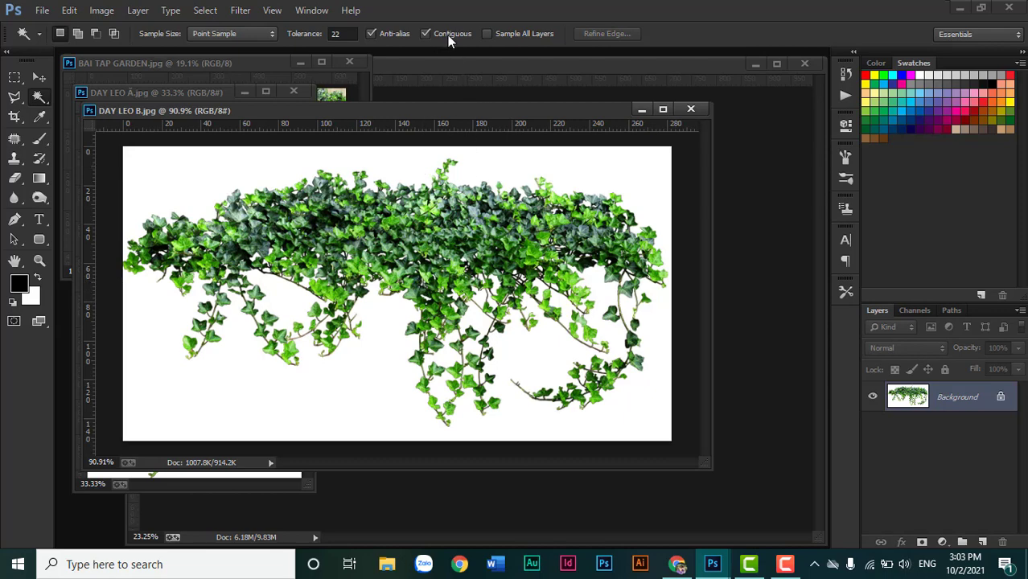
pyautogui.click(213, 173)
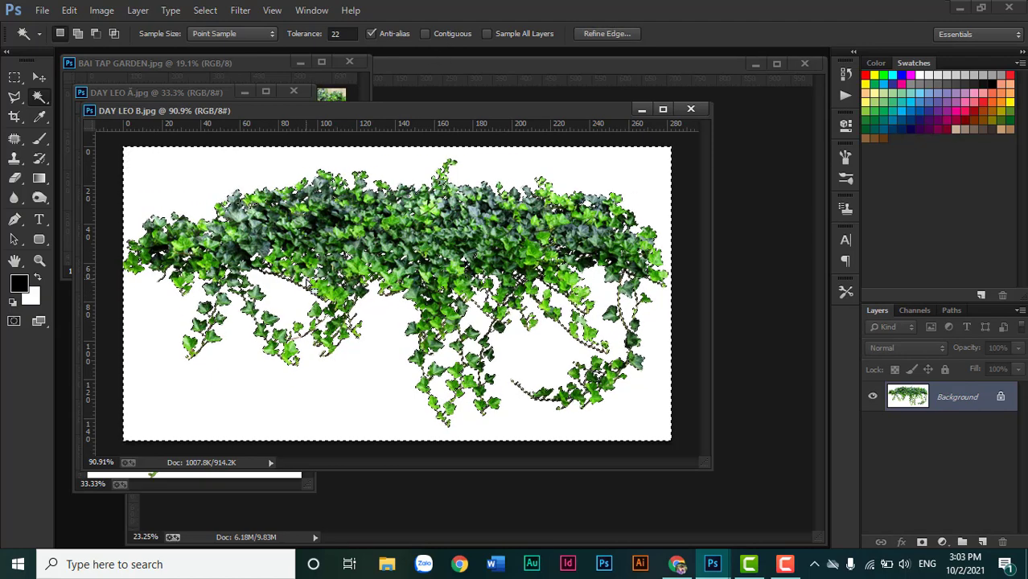
pyautogui.scroll(-1, 397, 294)
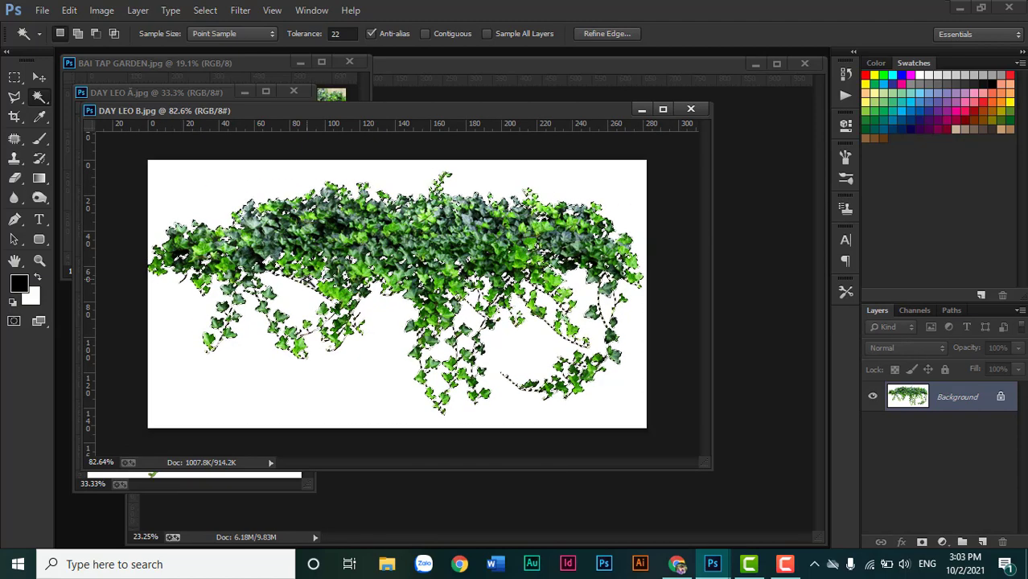
pyautogui.hotkey('ctrl', 'shift', 'i')
pyautogui.click(690, 110)
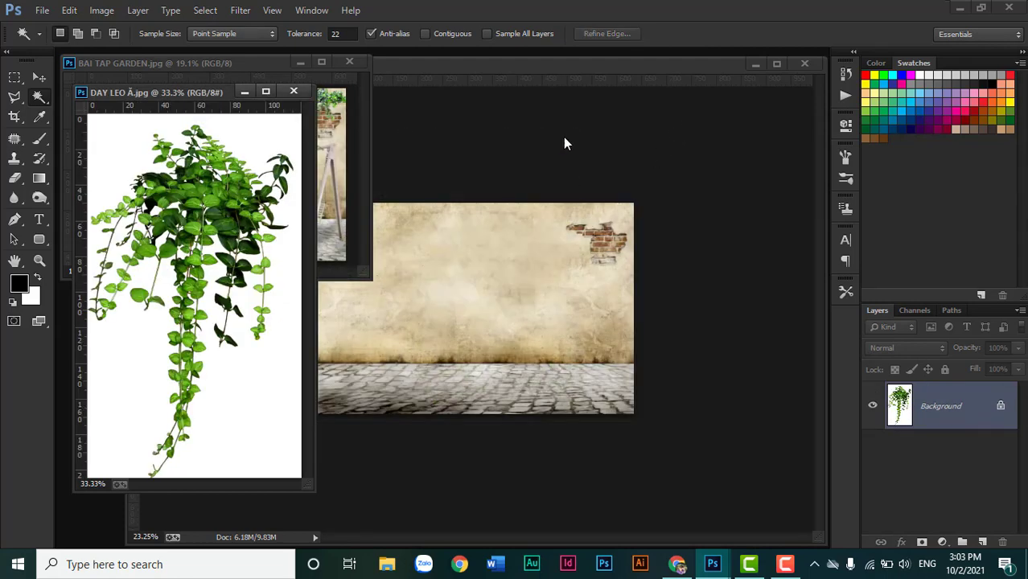
# Paste the ivy into Untitled-1 and move its layer above the tuong wall layer.
pyautogui.click(539, 68)
pyautogui.scroll(1, 544, 274)
pyautogui.scroll(2, 544, 275)
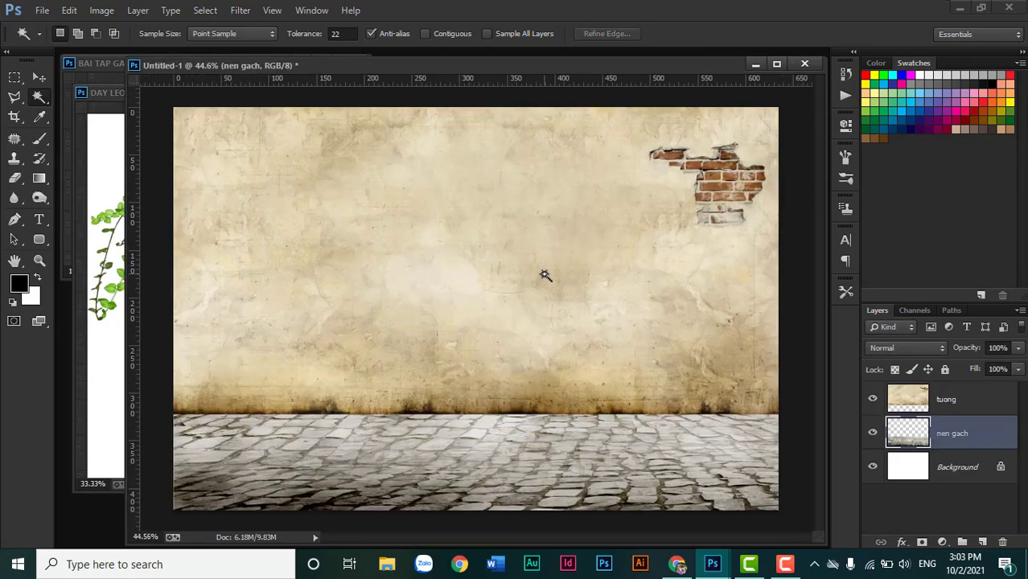
pyautogui.hotkey('ctrl', 'v')
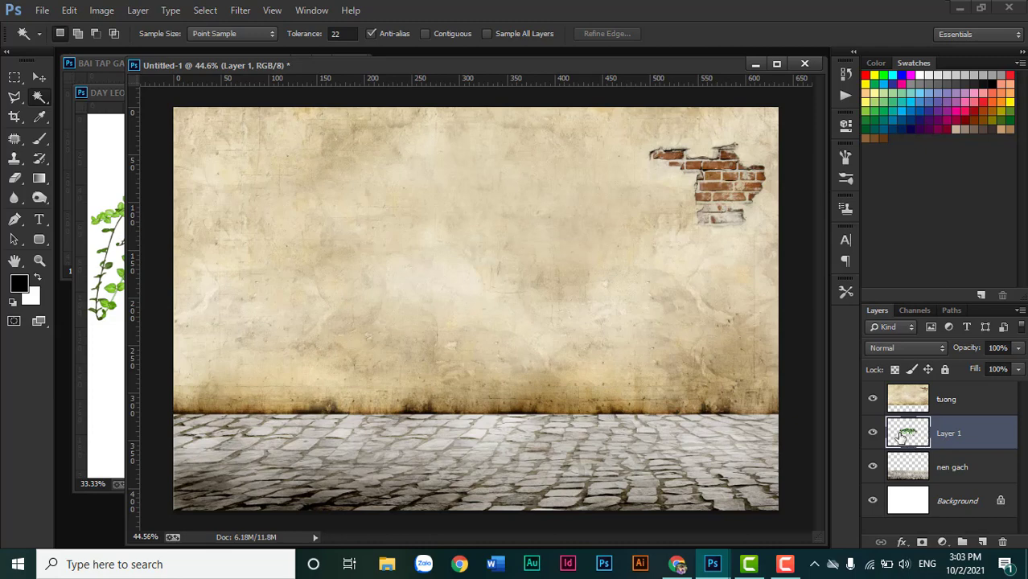
pyautogui.moveTo(975, 432); pyautogui.dragTo(972, 398)
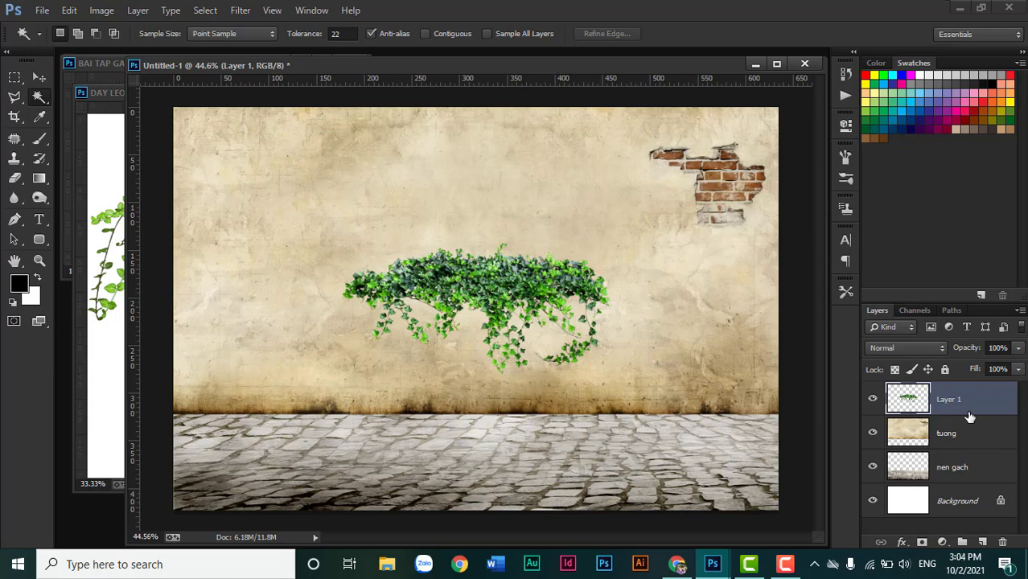
# Move the ivy to the wall's top-left and enlarge it to about 106%.
pyautogui.hotkey('ctrl', '-')
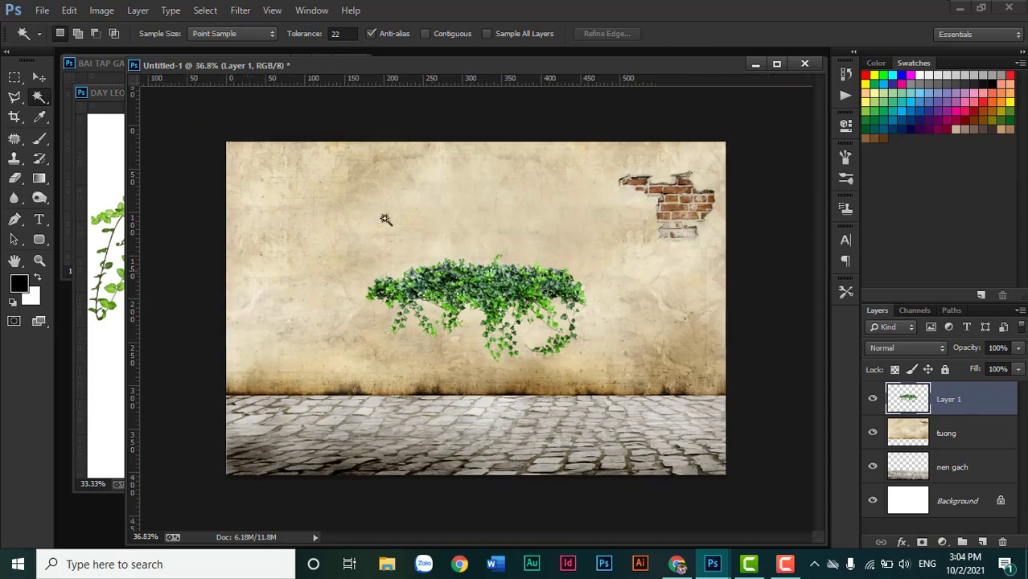
pyautogui.click(39, 77)
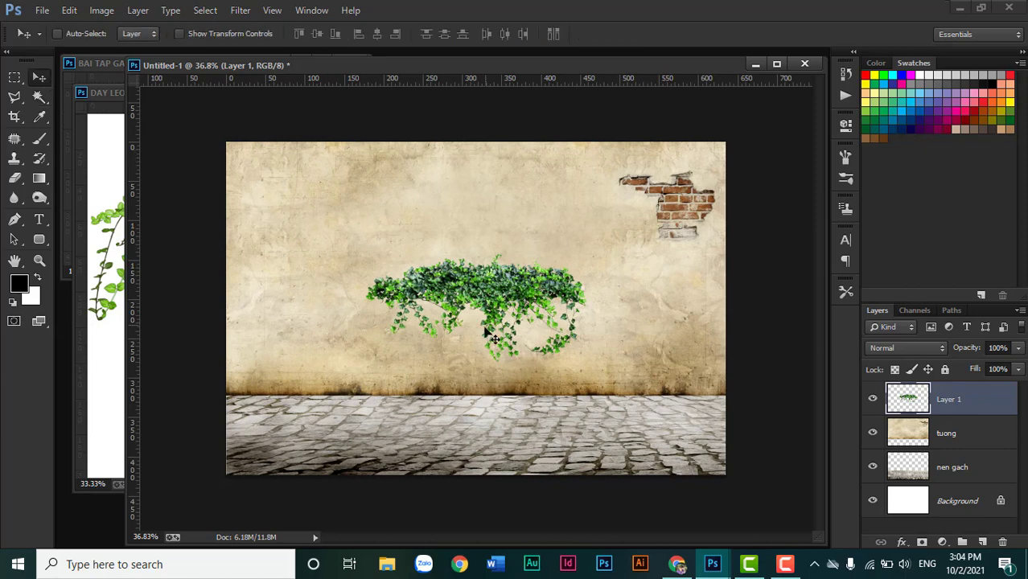
pyautogui.moveTo(465, 287); pyautogui.dragTo(362, 191)
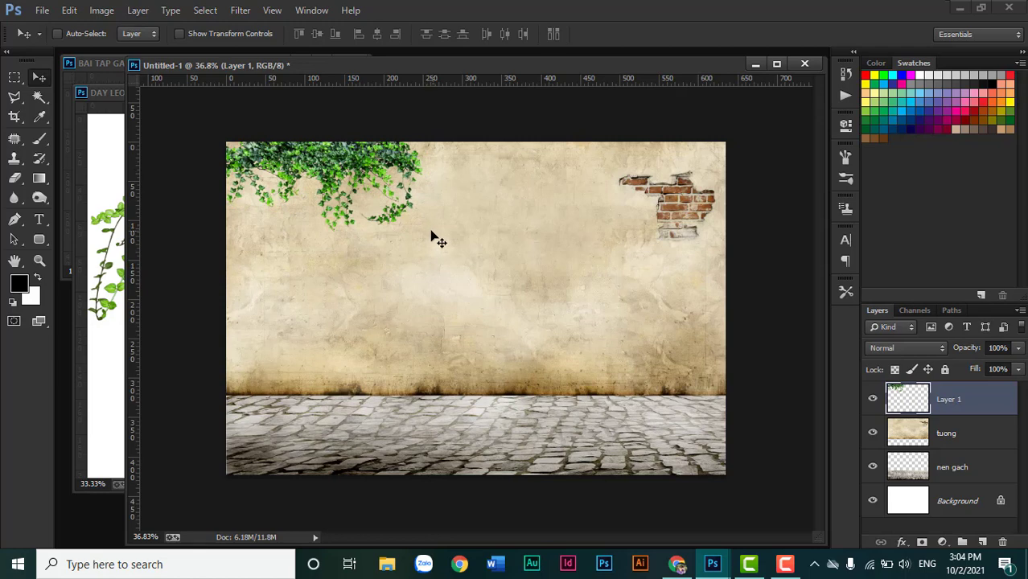
pyautogui.hotkey('ctrl', 't')
pyautogui.moveTo(421, 231); pyautogui.dragTo(434, 237)
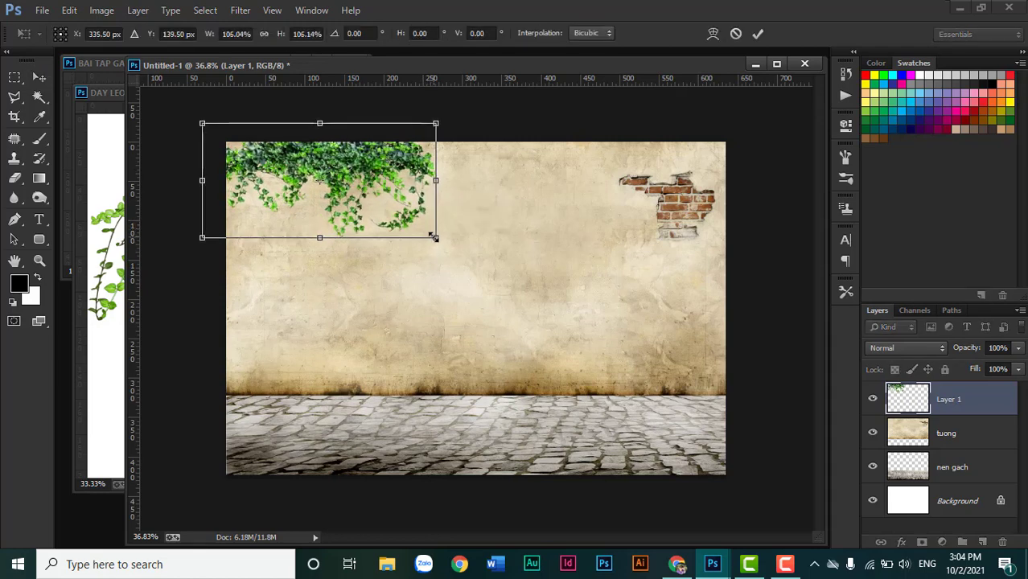
pyautogui.press('Return')
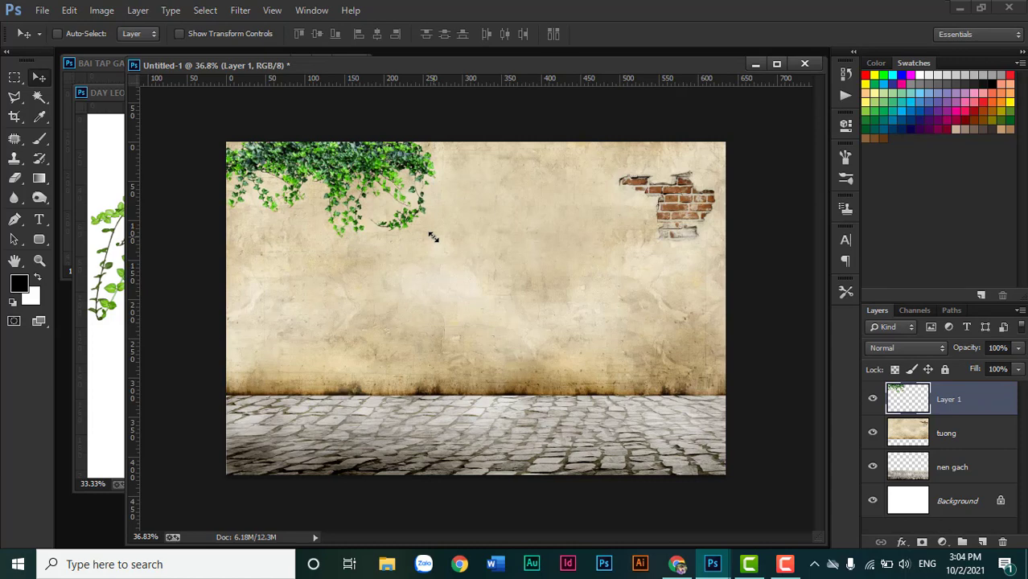
# Add two ivy copies further right, enlarging the first copy to about 116%.
pyautogui.moveTo(351, 177); pyautogui.dragTo(496, 183)
pyautogui.hotkey('ctrl', 't')
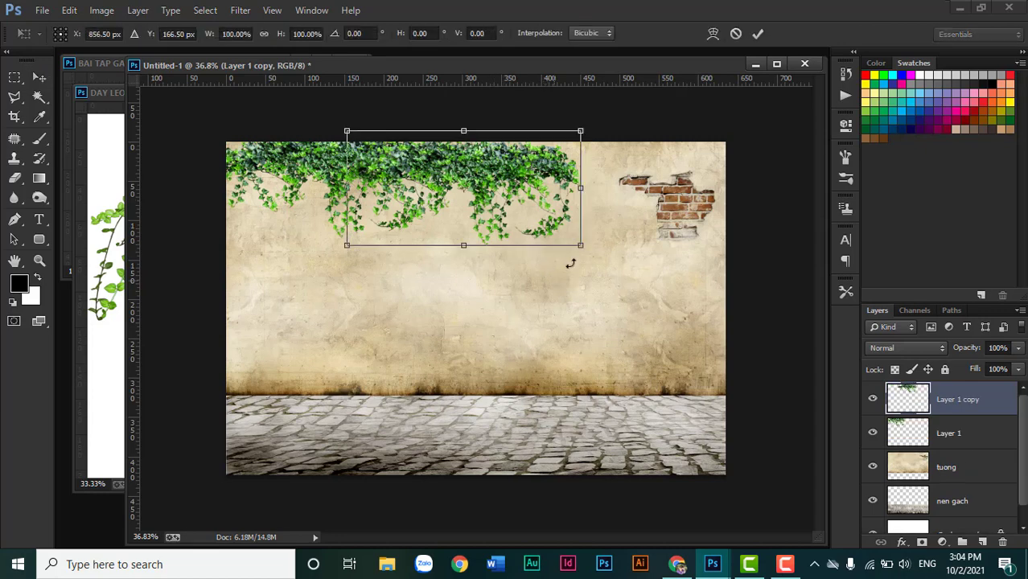
pyautogui.moveTo(580, 246); pyautogui.dragTo(613, 266)
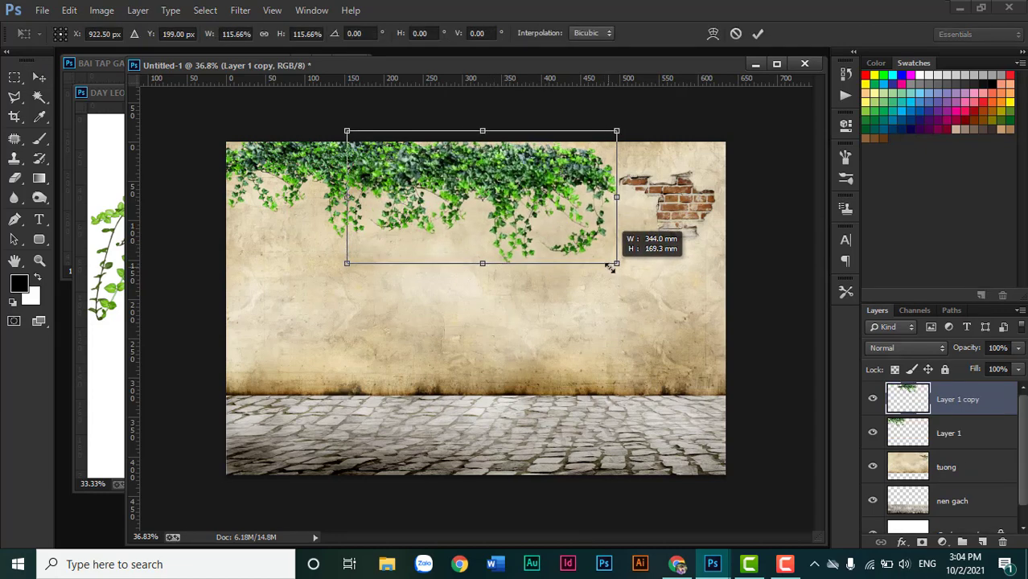
pyautogui.moveTo(576, 224); pyautogui.dragTo(553, 219)
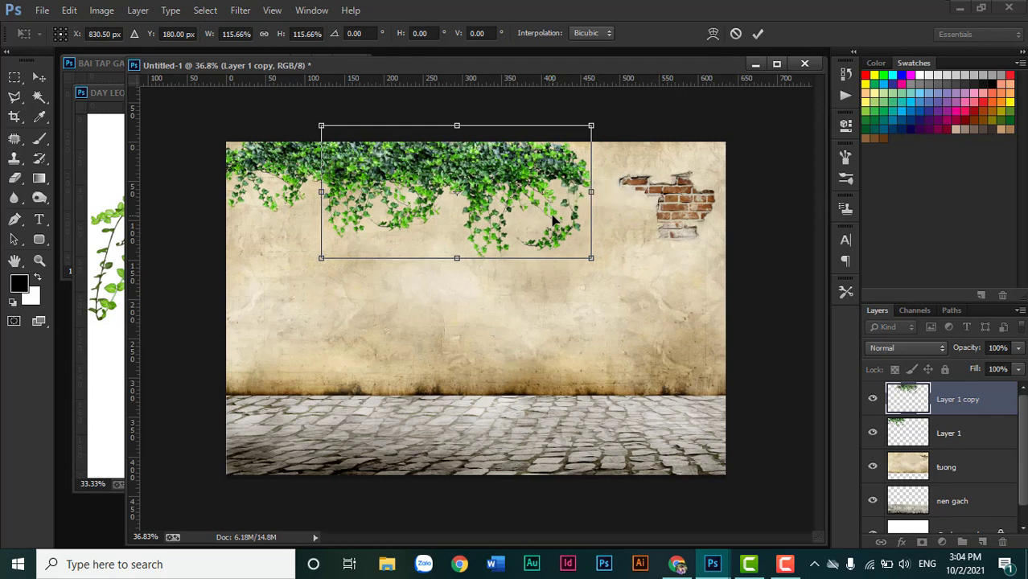
pyautogui.press('Return')
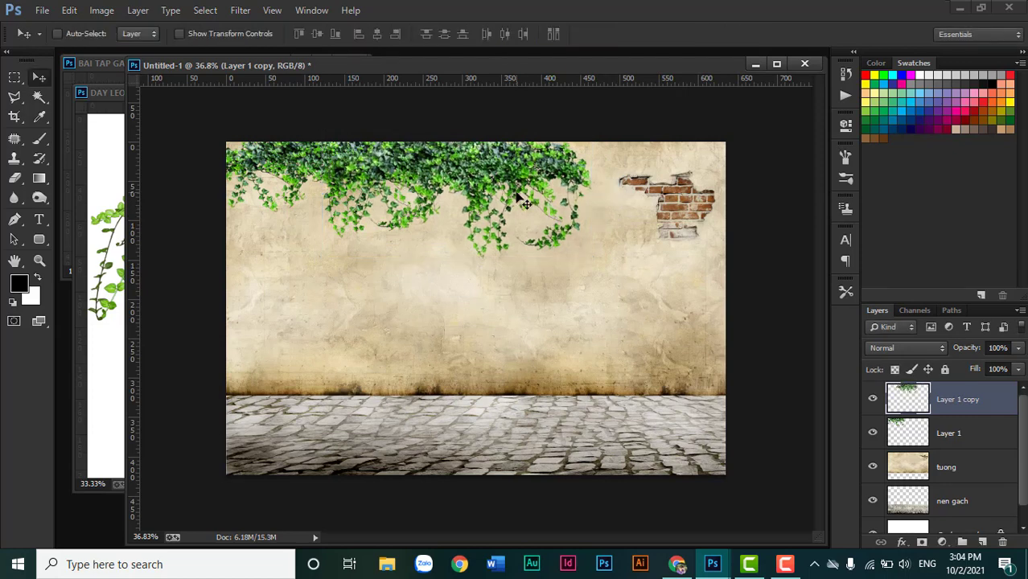
pyautogui.moveTo(478, 186); pyautogui.dragTo(632, 183)
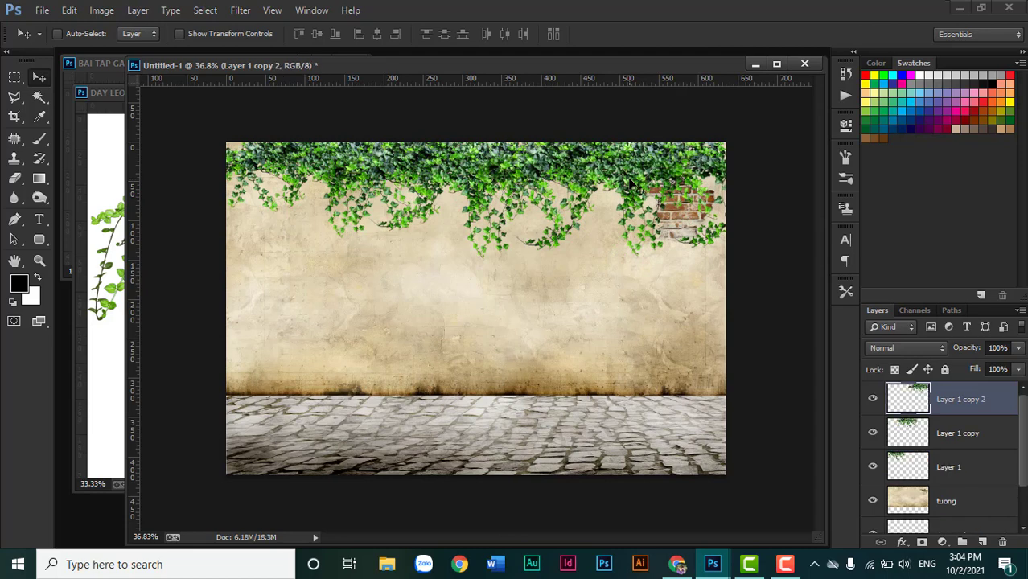
# Flip the third ivy copy horizontally and shrink it to about 76%.
pyautogui.hotkey('ctrl', 't')
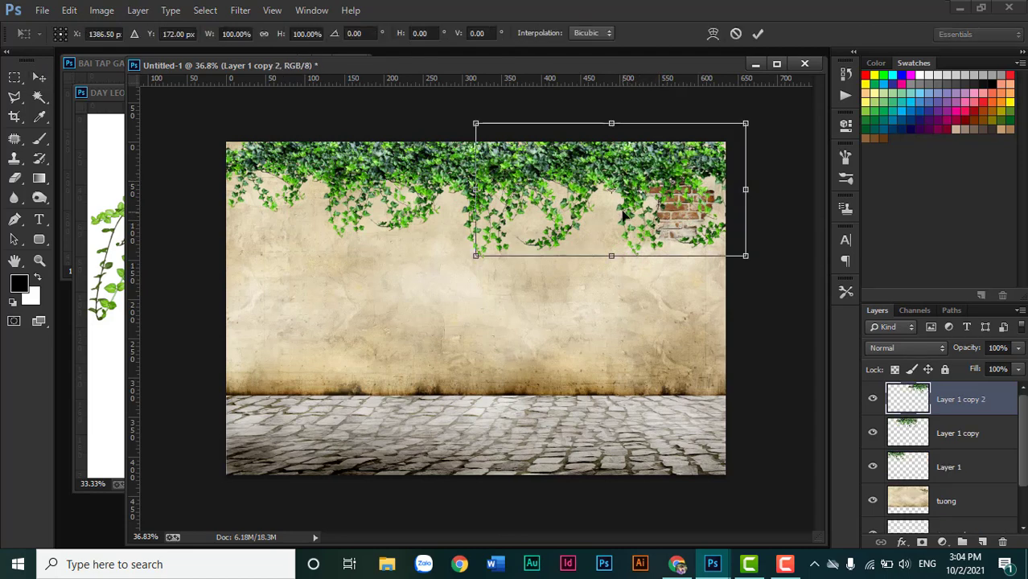
pyautogui.rightClick(621, 214)
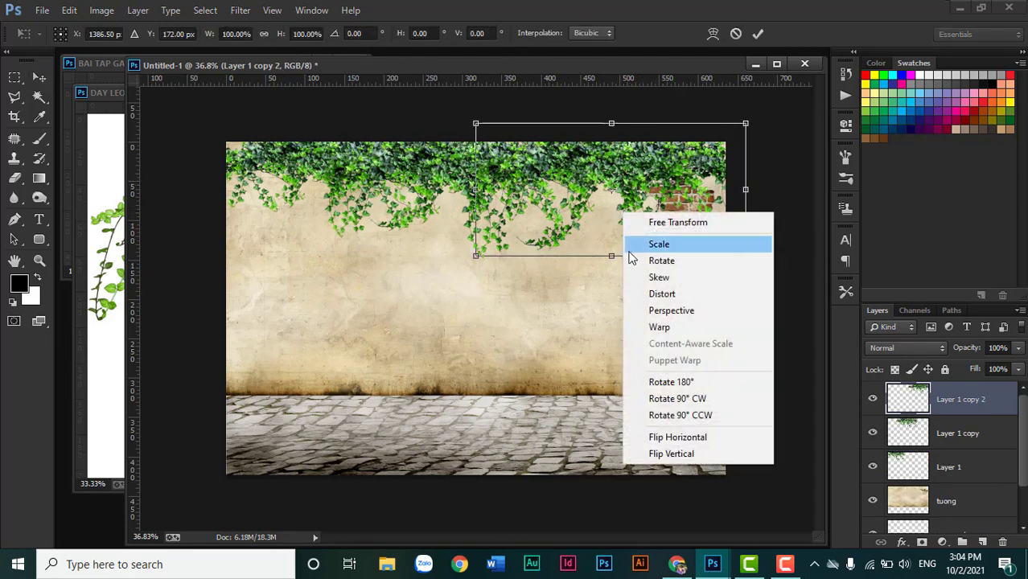
pyautogui.click(683, 439)
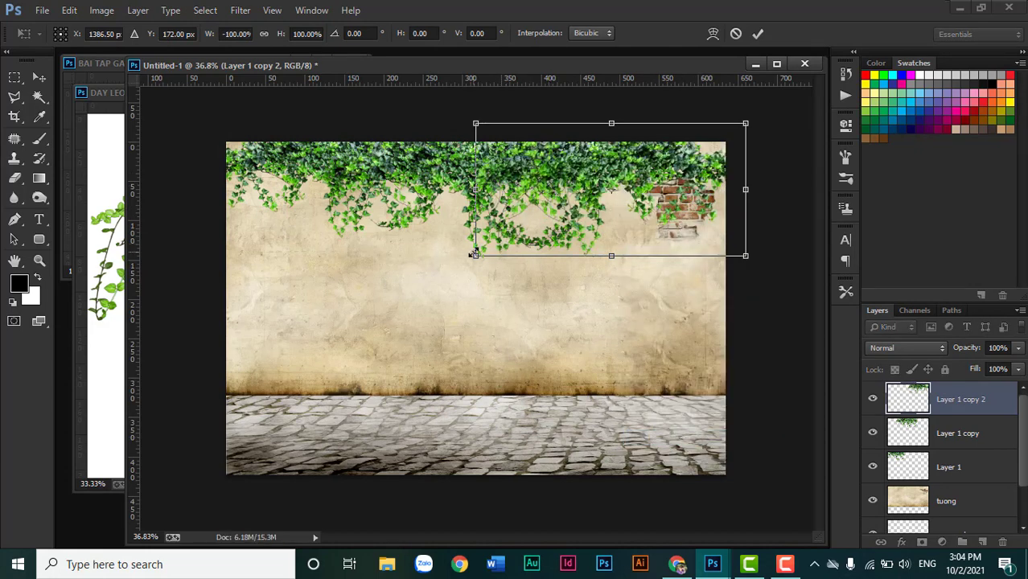
pyautogui.moveTo(475, 255); pyautogui.dragTo(539, 223)
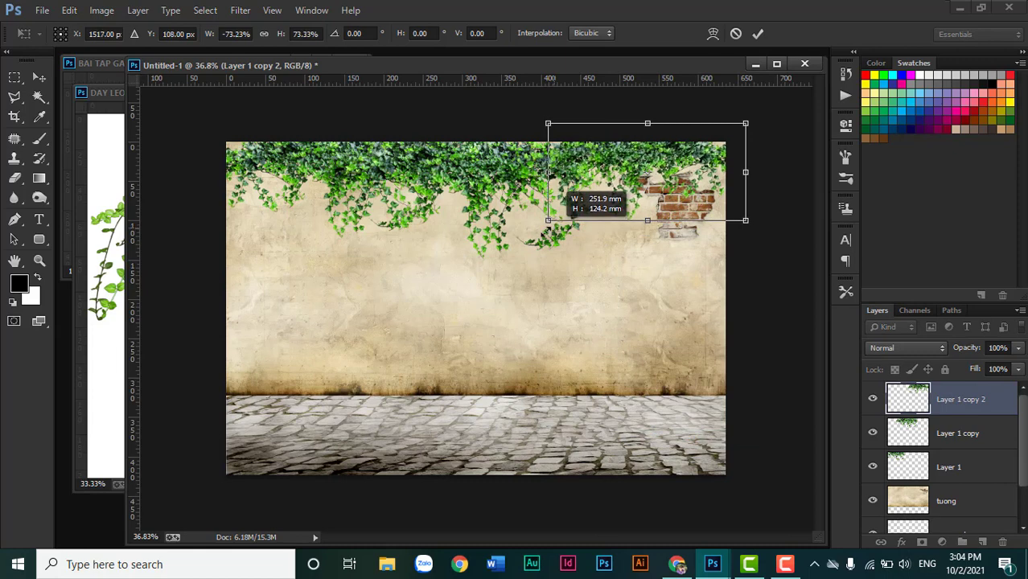
pyautogui.moveTo(649, 185); pyautogui.dragTo(645, 186)
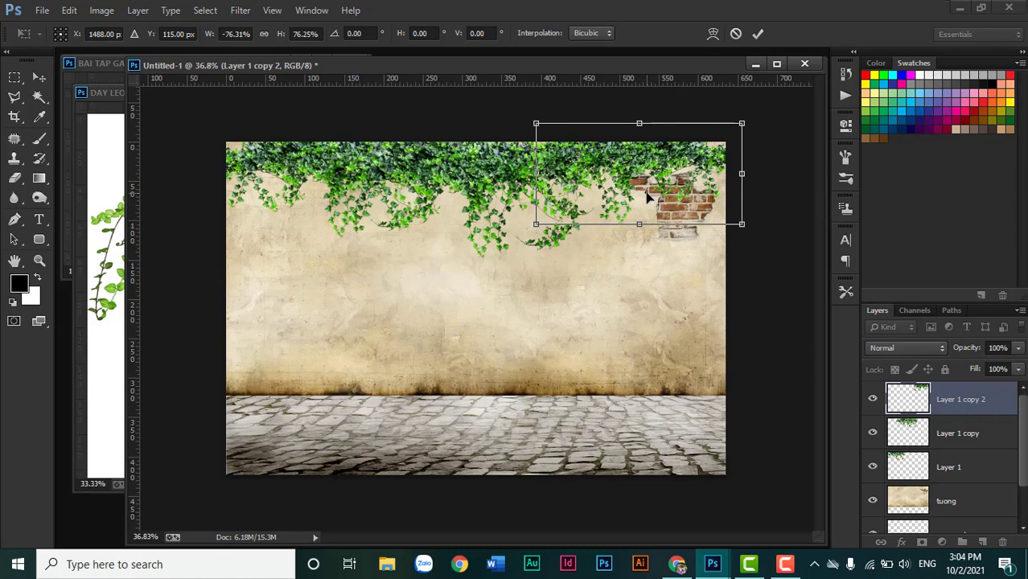
pyautogui.press('Return')
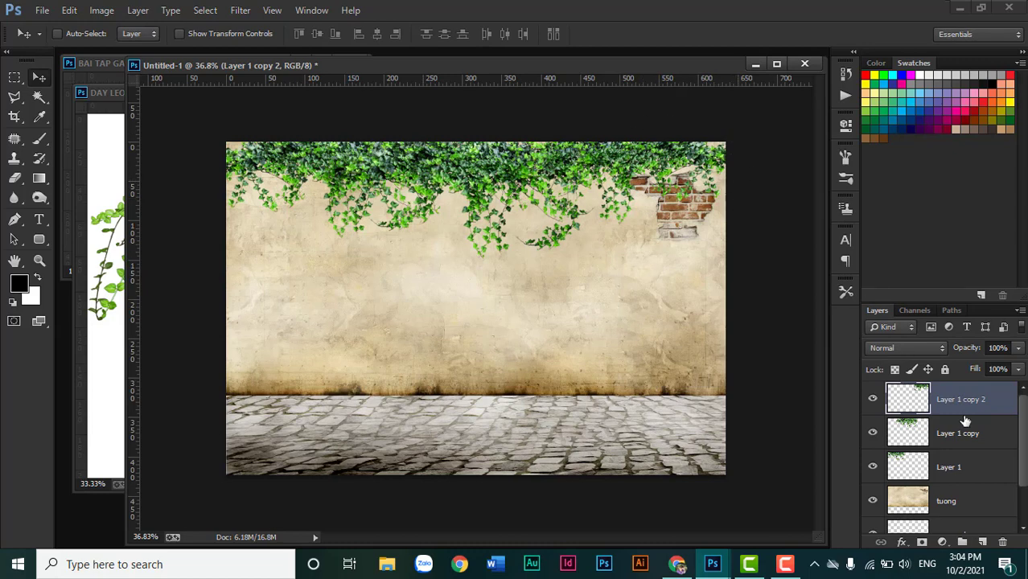
# Group the three ivy layers and name the group 'tan la 1'.
pyautogui.click(956, 469)
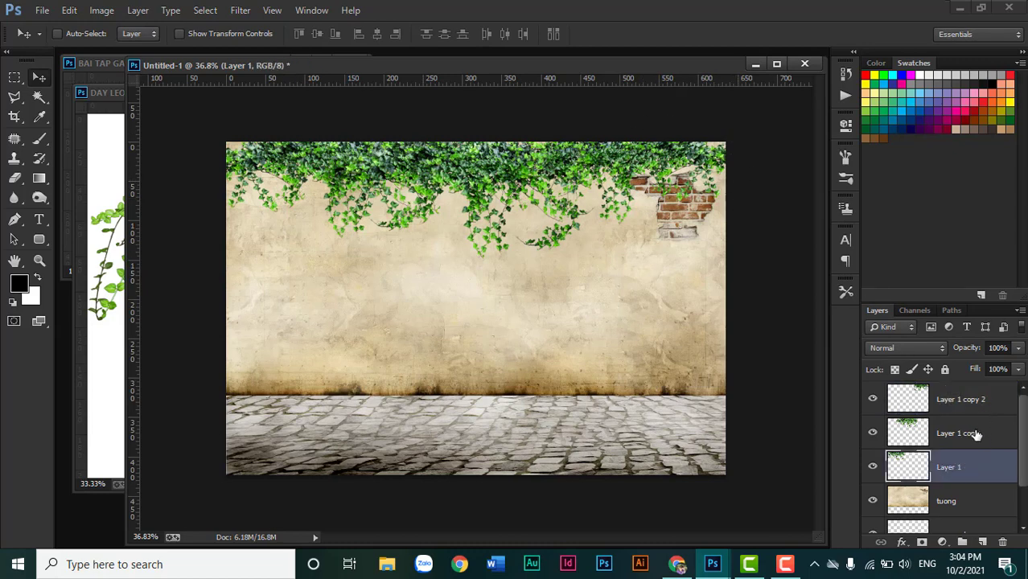
pyautogui.keyDown('shift'); pyautogui.click(986, 406); pyautogui.keyUp('shift')
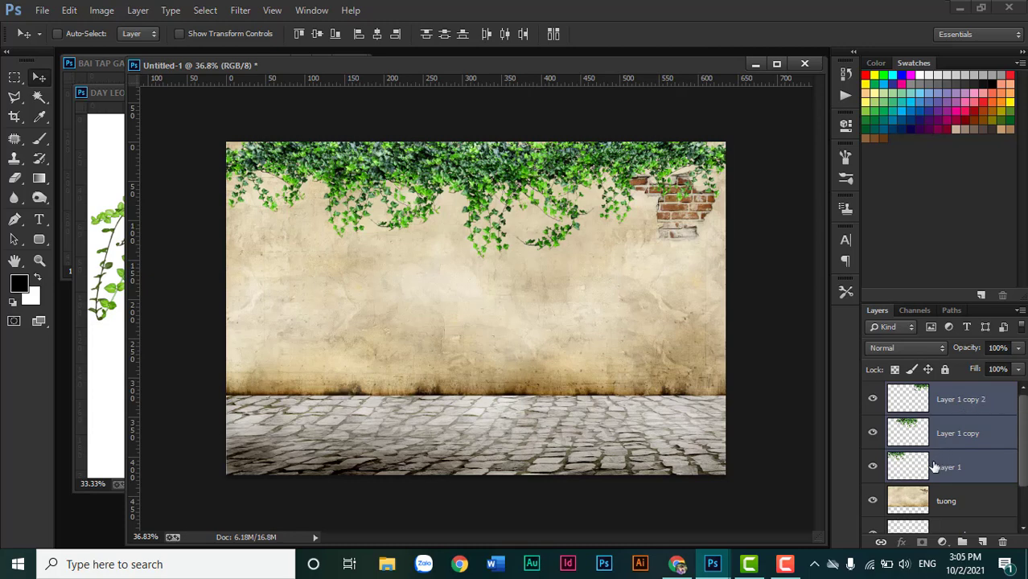
pyautogui.hotkey('ctrl', 'g')
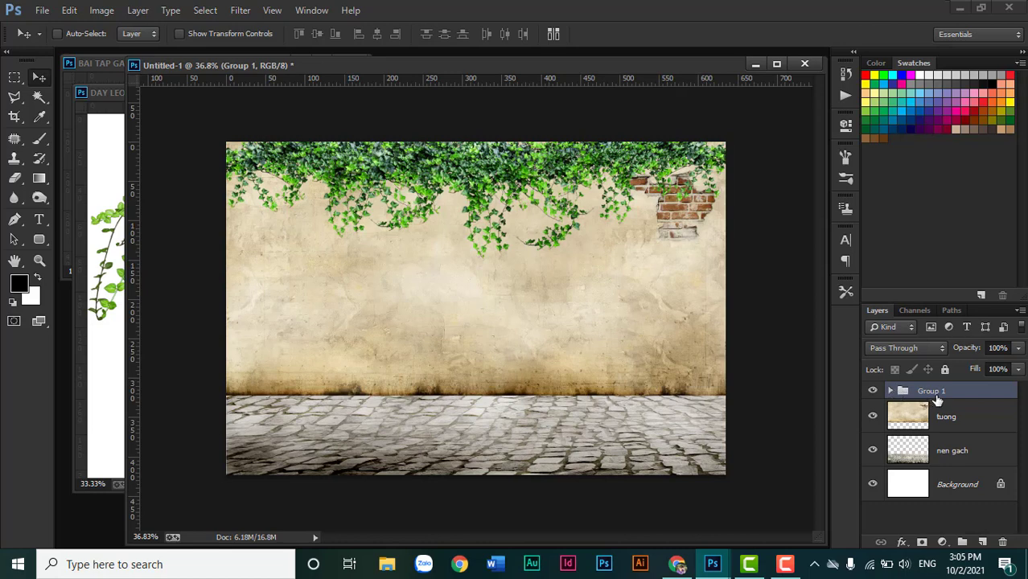
pyautogui.doubleClick(933, 391)
pyautogui.write('tan')
pyautogui.write(' la 1')
pyautogui.press('Return')
pyautogui.click(103, 410)
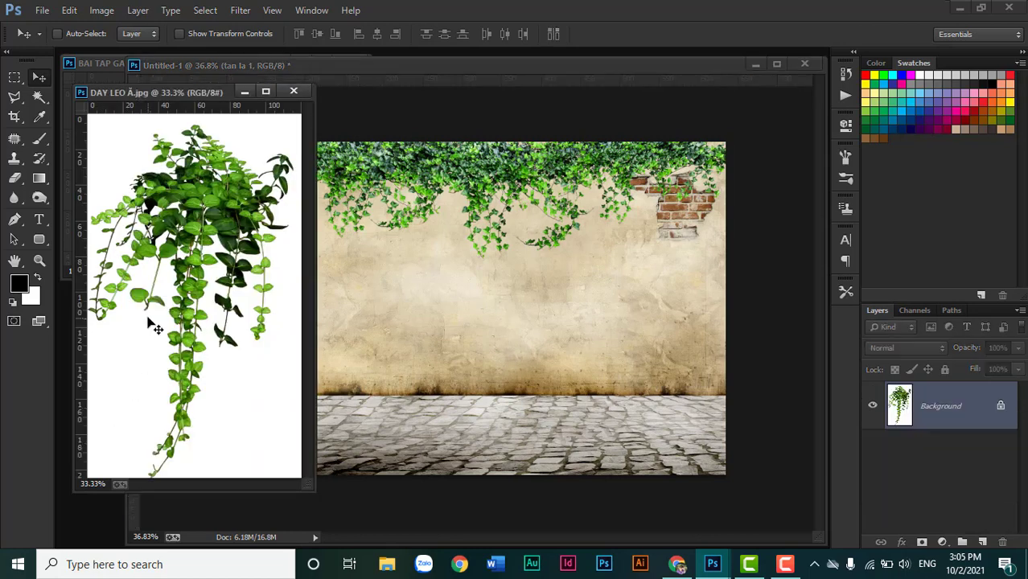
# Magic Wand the white background in DAY LEO and invert to isolate the hanging plant.
pyautogui.moveTo(493, 243)
pyautogui.mouseDown()
pyautogui.moveTo(543, 224)
pyautogui.moveTo(523, 215)
pyautogui.mouseUp()
pyautogui.hotkey('ctrl', '0')
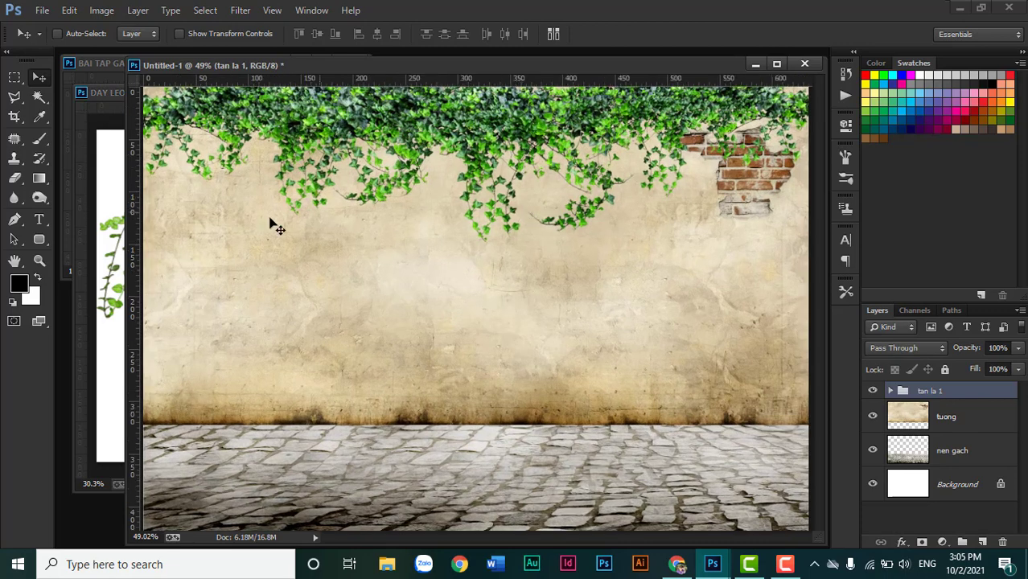
pyautogui.click(113, 247)
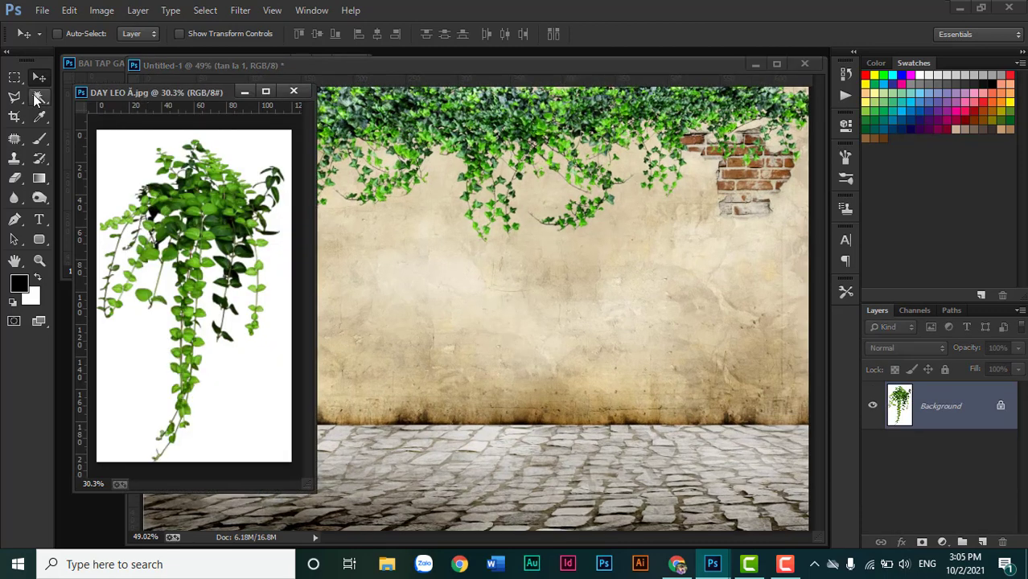
pyautogui.click(37, 97)
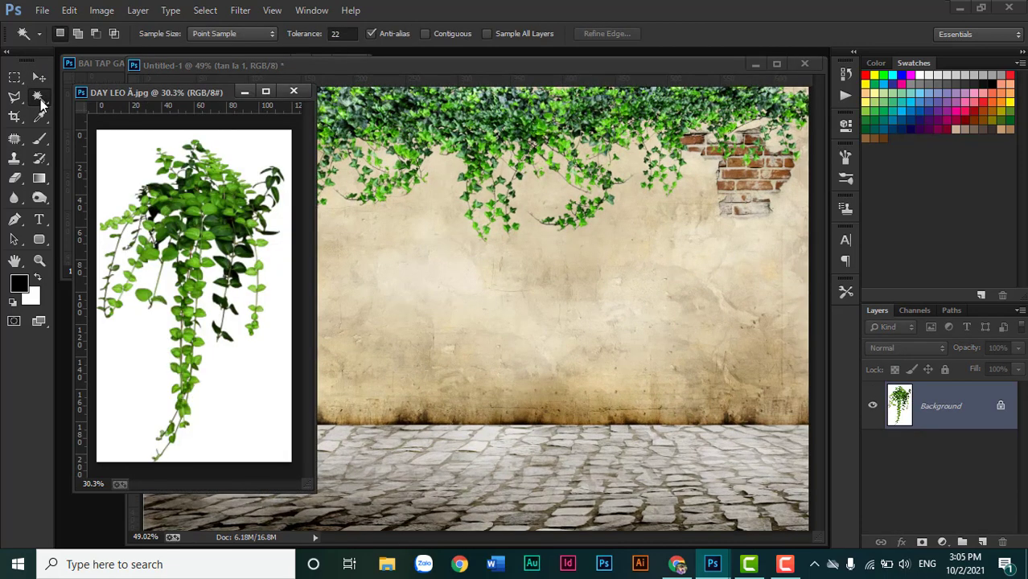
pyautogui.rightClick(42, 103)
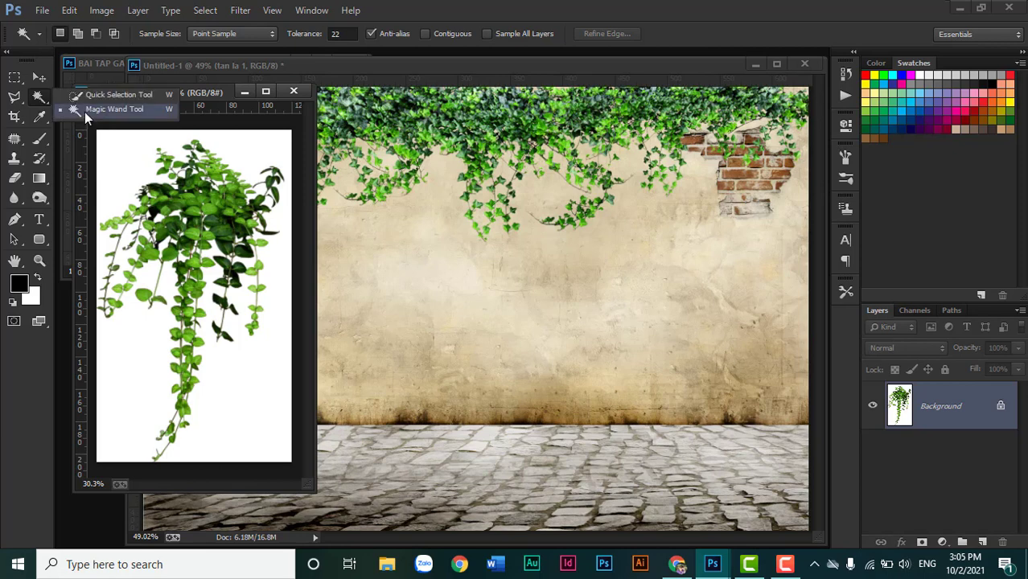
pyautogui.click(84, 112)
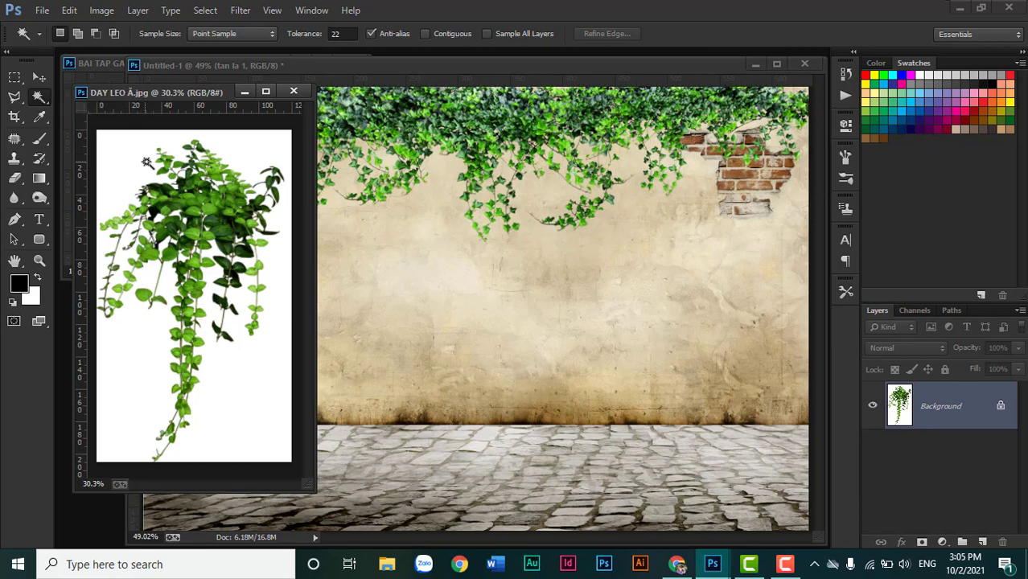
pyautogui.click(125, 154)
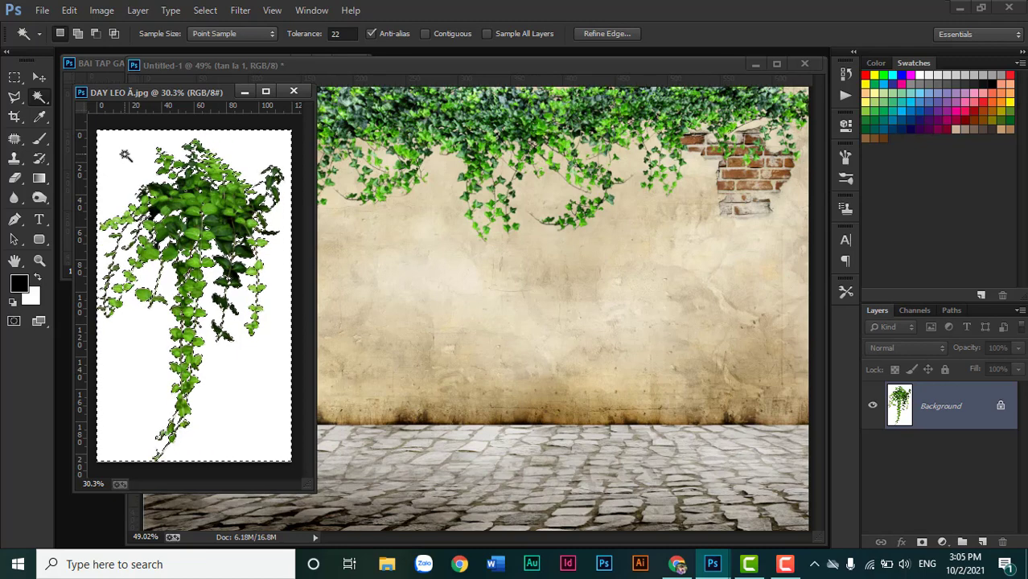
pyautogui.scroll(-1, 124, 154)
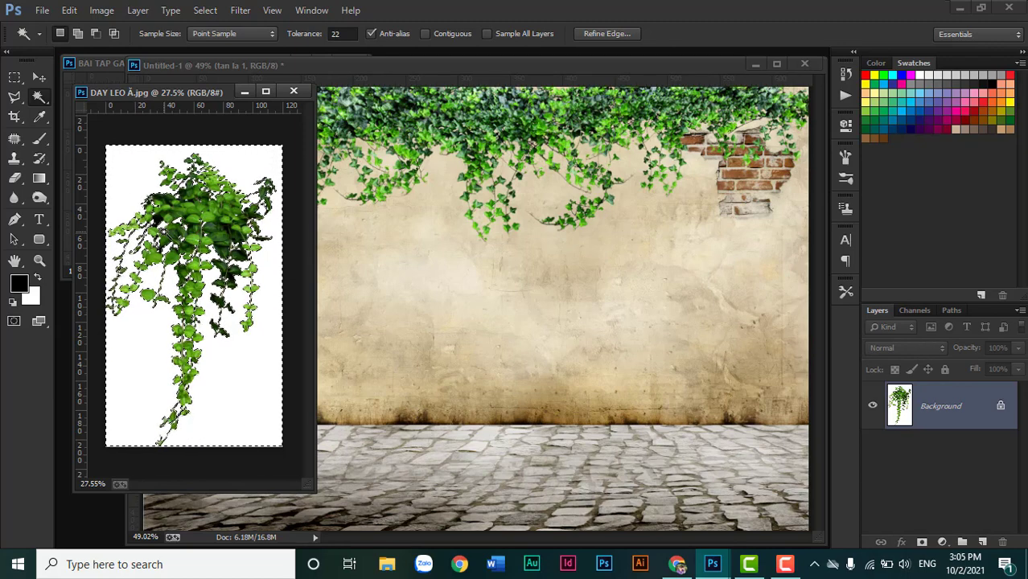
pyautogui.hotkey('ctrl', 'shift', 'i')
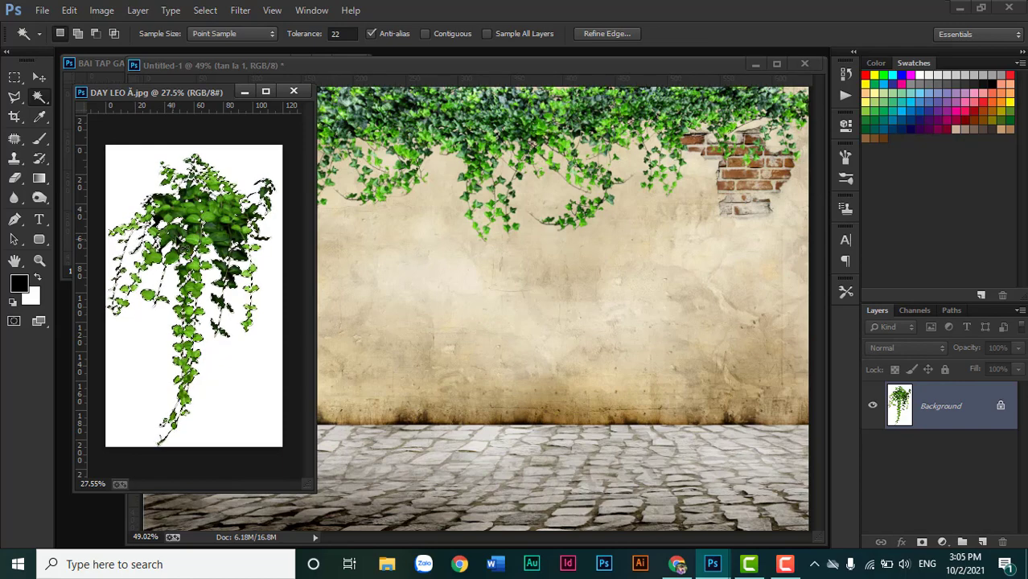
pyautogui.click(284, 81)
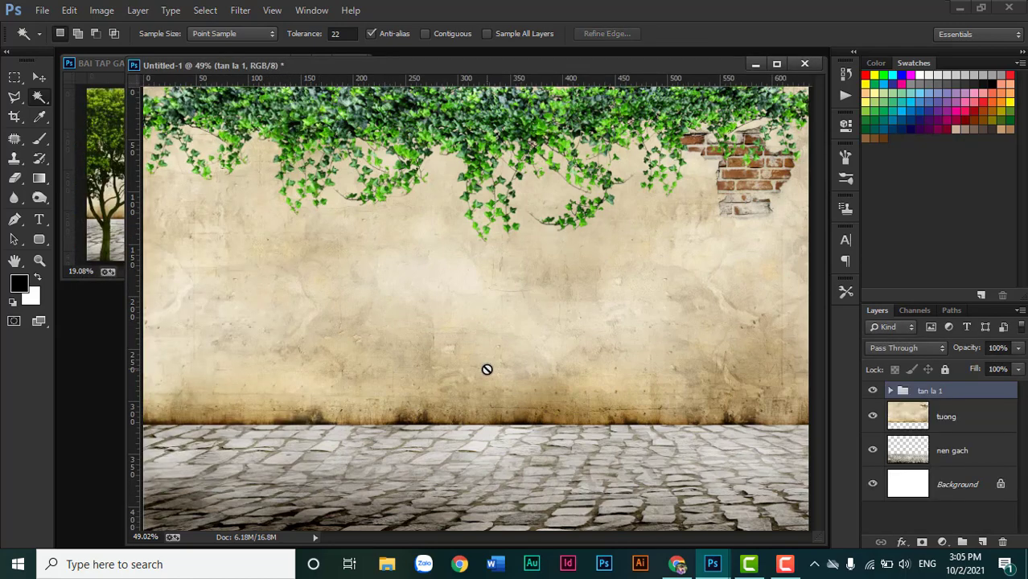
# Paste the hanging plant into the collage, shrink it to about 53% and move it right.
pyautogui.hotkey('ctrl', 'v')
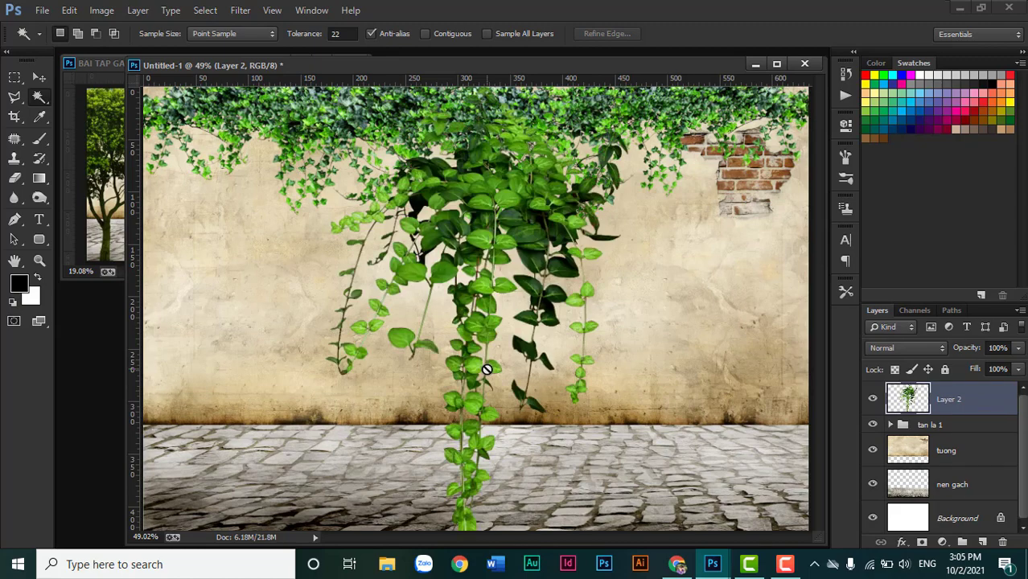
pyautogui.hotkey('ctrl', 't')
pyautogui.scroll(-2, 561, 440)
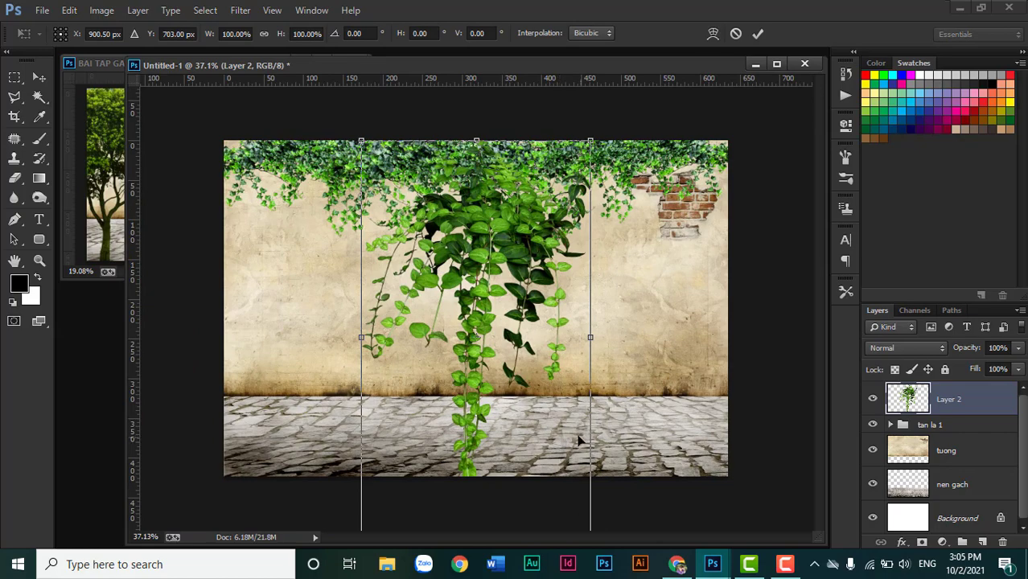
pyautogui.scroll(-2, 578, 441)
pyautogui.moveTo(567, 462); pyautogui.dragTo(502, 324)
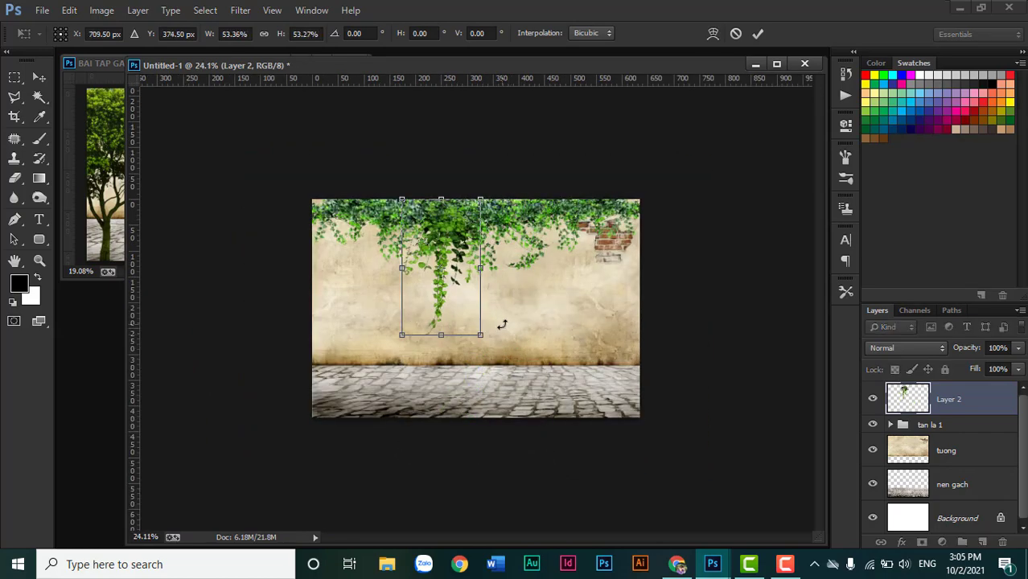
pyautogui.scroll(2, 502, 324)
pyautogui.scroll(1, 466, 273)
pyautogui.moveTo(421, 167)
pyautogui.mouseDown()
pyautogui.moveTo(585, 173)
pyautogui.moveTo(570, 147)
pyautogui.moveTo(634, 150)
pyautogui.moveTo(623, 142)
pyautogui.mouseUp()
pyautogui.press('Return')
pyautogui.press('w')
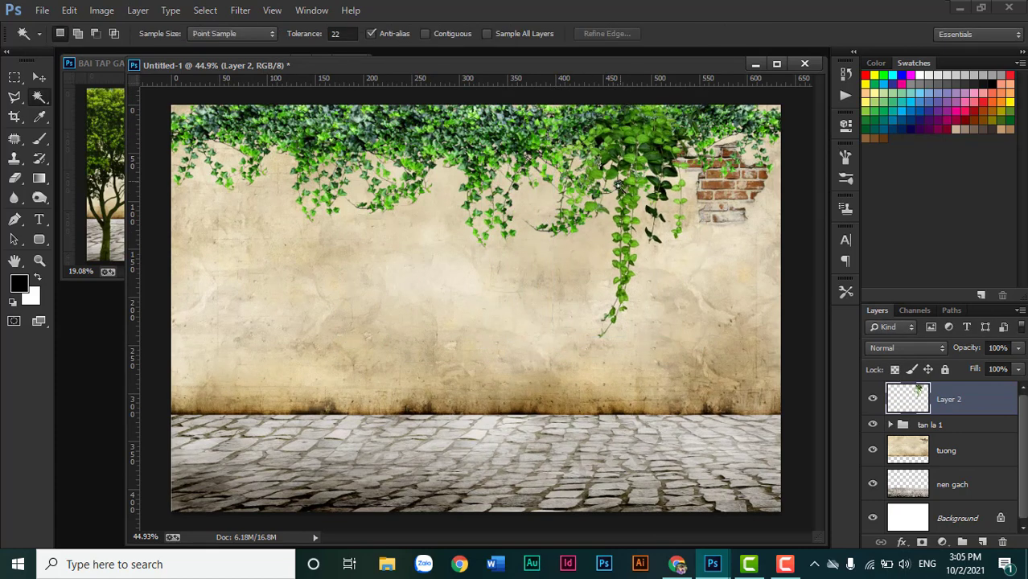
# Check the finished garden reference image, then return to the collage.
pyautogui.scroll(-1, 617, 186)
pyautogui.scroll(-1, 613, 205)
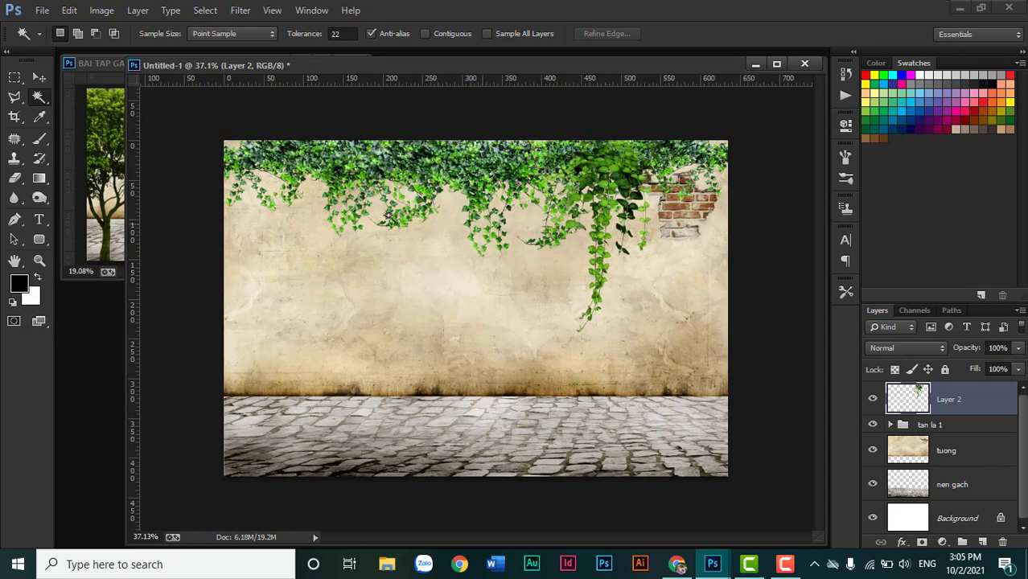
pyautogui.click(101, 187)
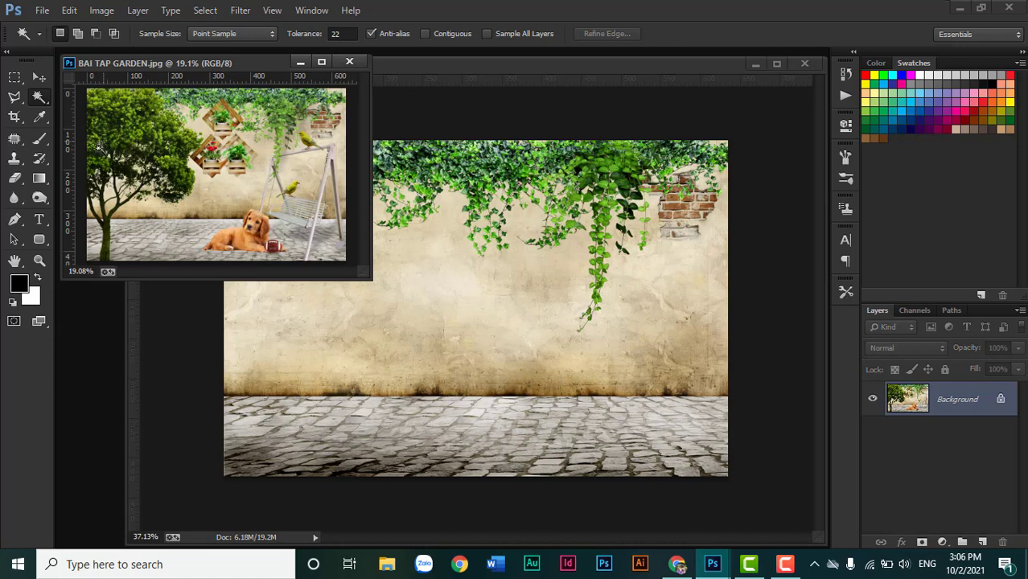
pyautogui.click(492, 182)
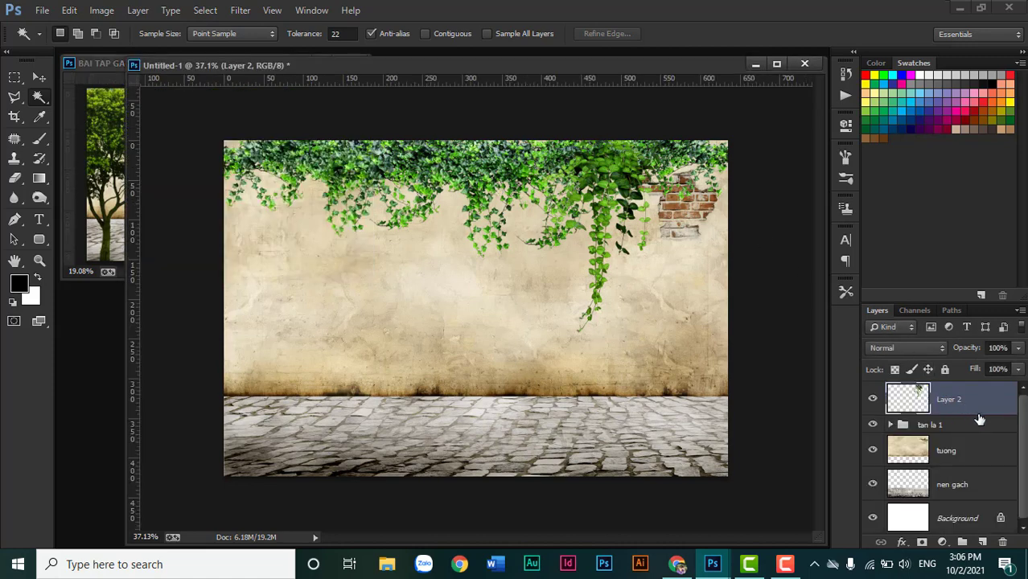
# Rename Layer 2 to 'tan la 2' and move it into the tan la 1 group.
pyautogui.doubleClick(949, 399)
pyautogui.write('tan la ')
pyautogui.write('2')
pyautogui.press('Return')
pyautogui.moveTo(970, 400); pyautogui.dragTo(933, 424)
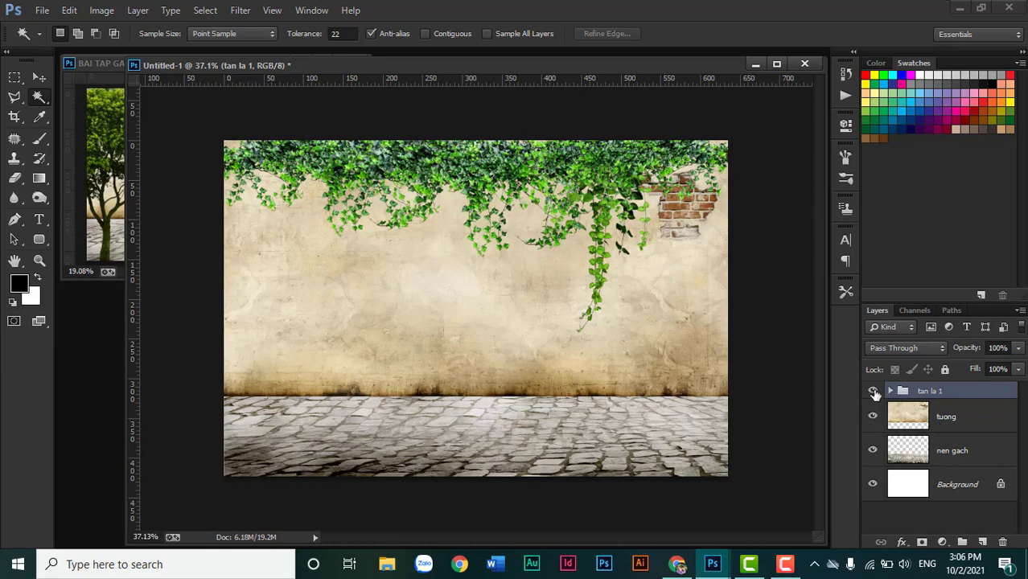
pyautogui.click(873, 392)
pyautogui.click(873, 391)
# Open both bo-chau-khung wooden planter images.
pyautogui.doubleClick(115, 402)
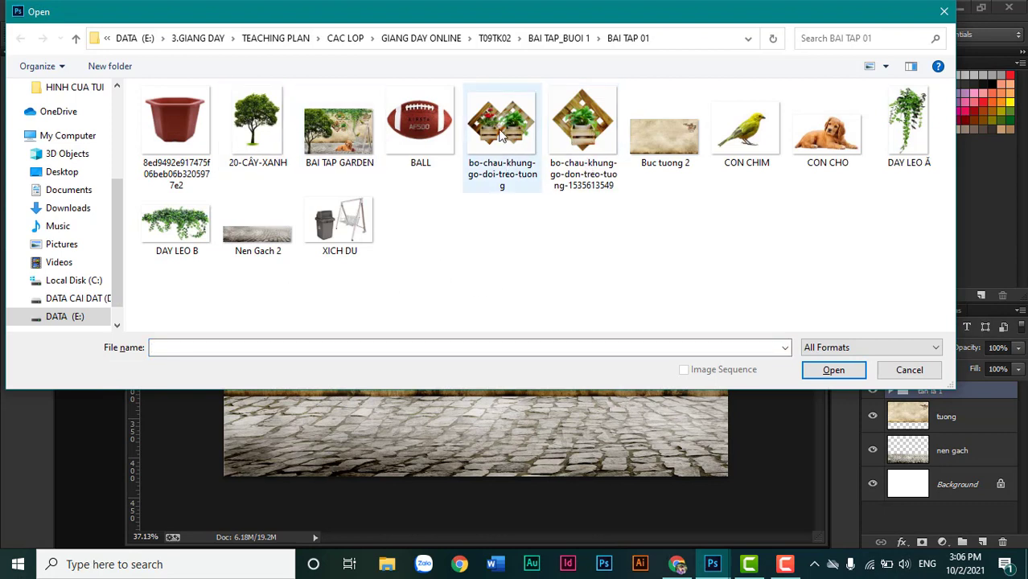
pyautogui.click(595, 150)
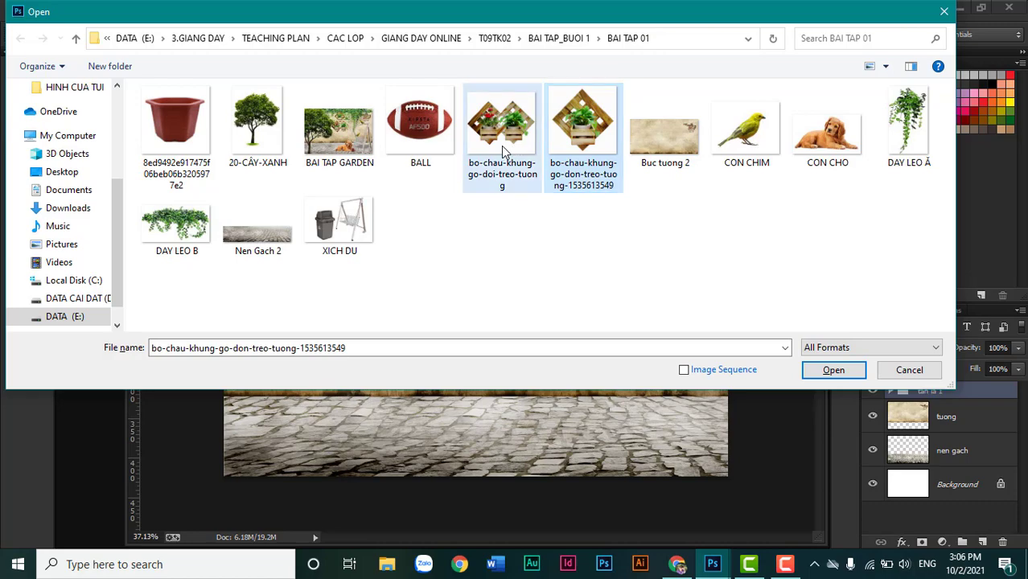
pyautogui.keyDown('ctrl'); pyautogui.click(501, 146); pyautogui.keyUp('ctrl')
pyautogui.click(833, 369)
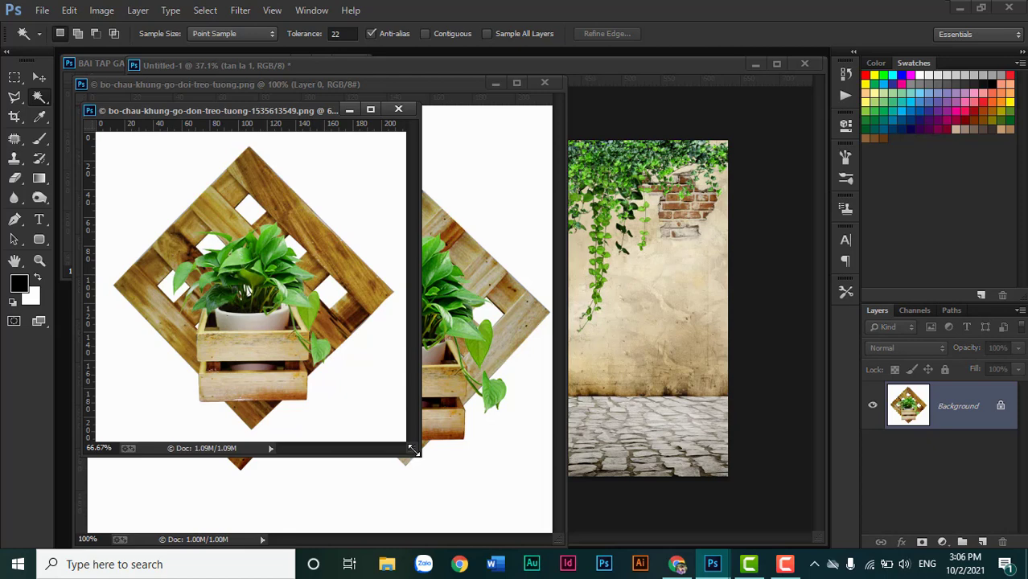
pyautogui.scroll(-1, 412, 450)
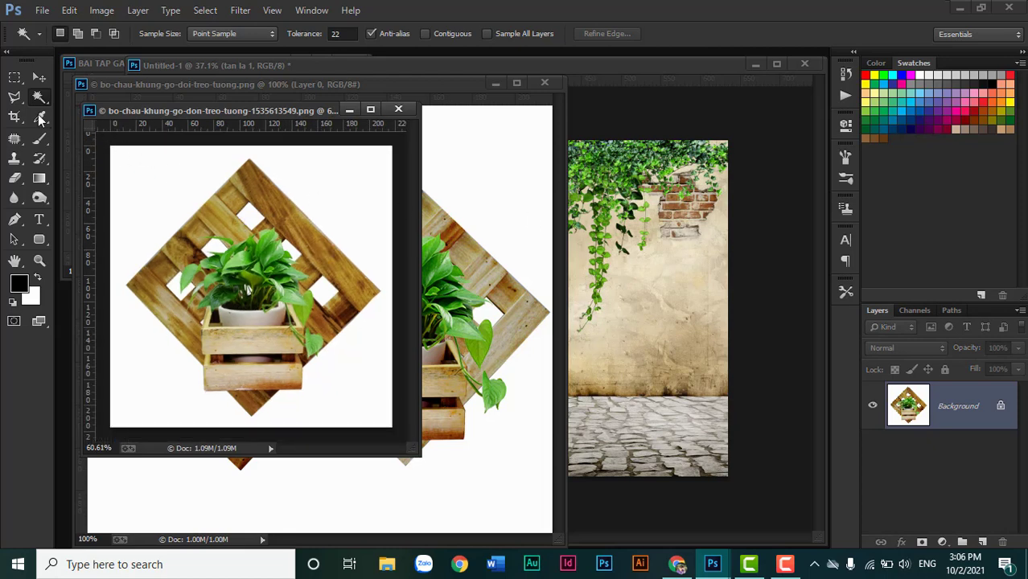
# Trace a Polygonal Lasso selection around the single planter's frame and crate.
pyautogui.click(15, 97)
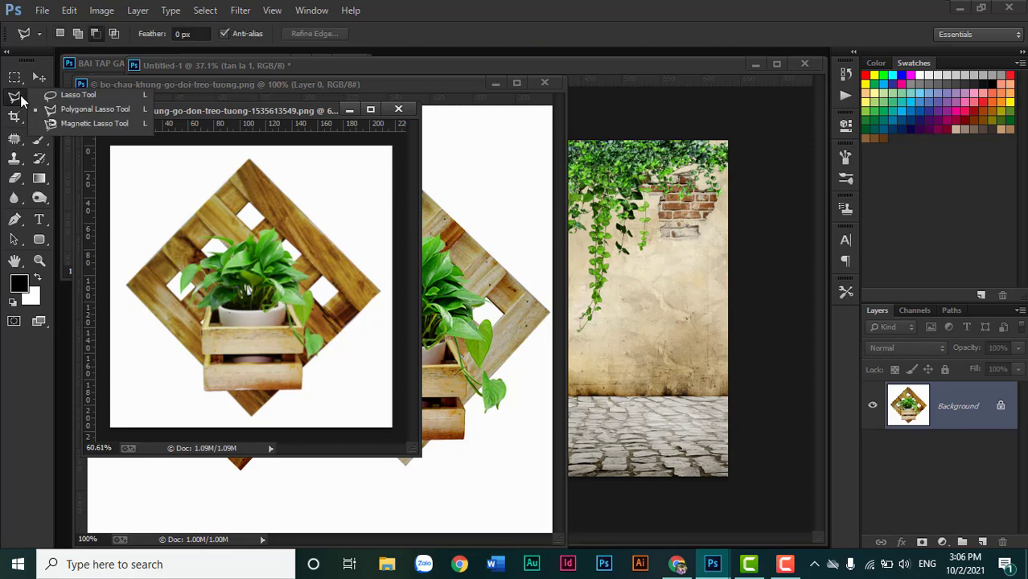
pyautogui.click(71, 113)
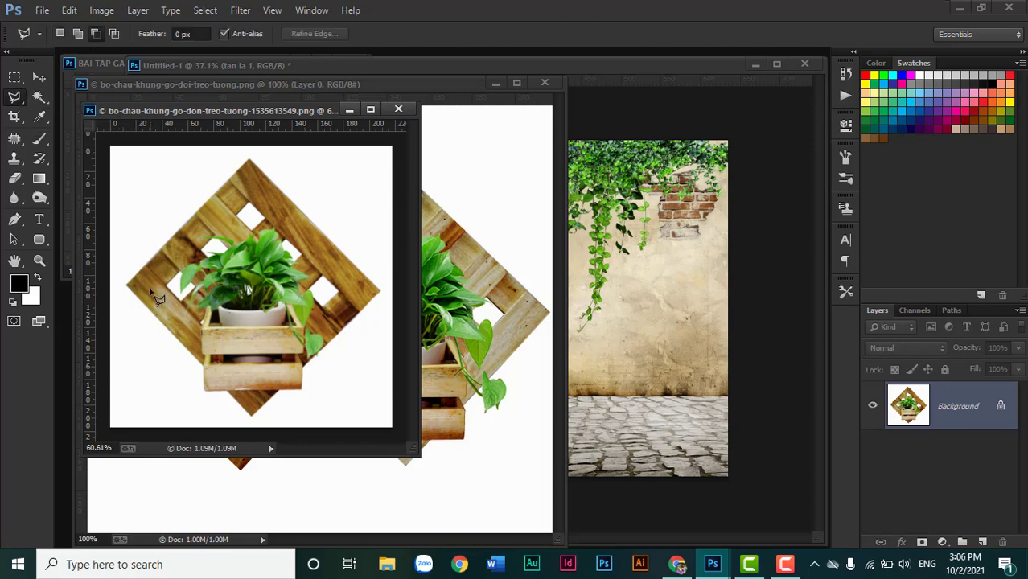
pyautogui.hotkey('ctrl', '0')
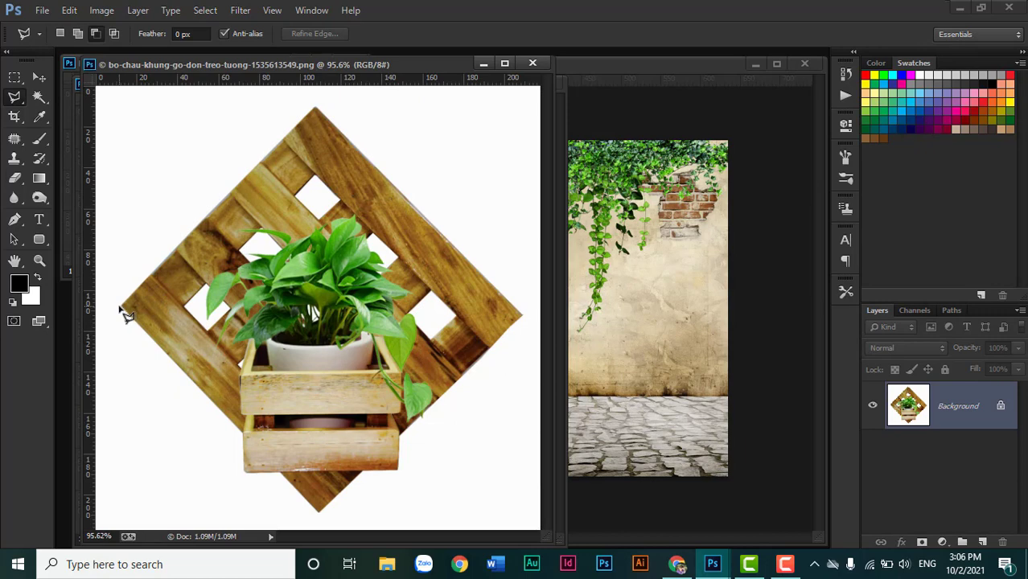
pyautogui.click(123, 306)
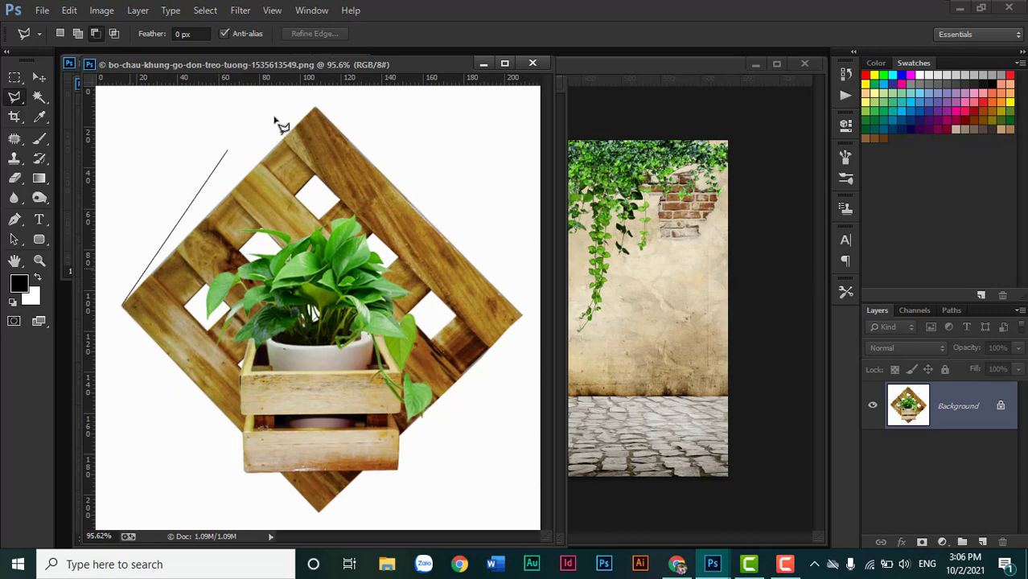
pyautogui.click(316, 107)
pyautogui.click(521, 316)
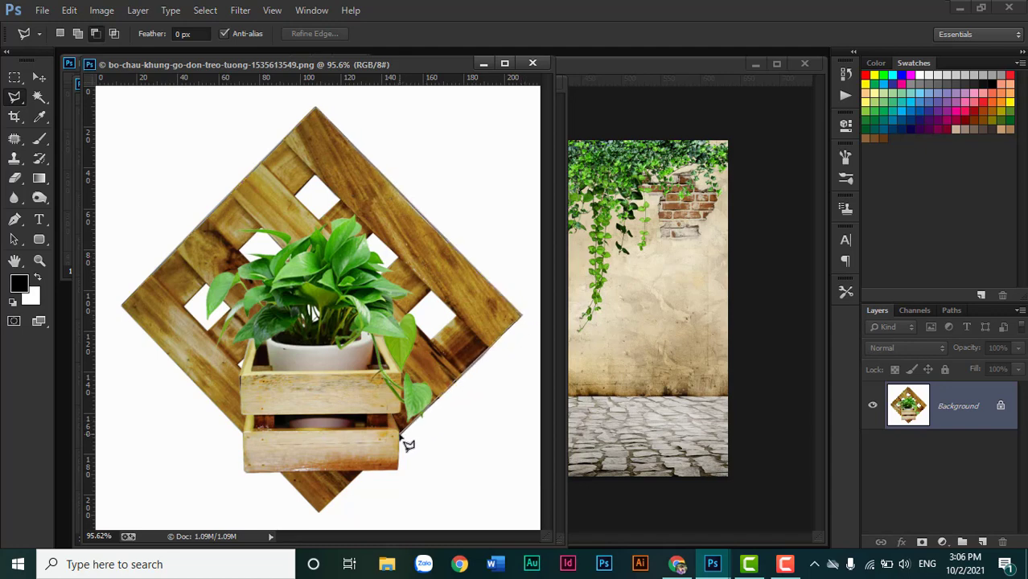
pyautogui.click(405, 442)
pyautogui.click(398, 472)
pyautogui.click(320, 513)
pyautogui.click(245, 471)
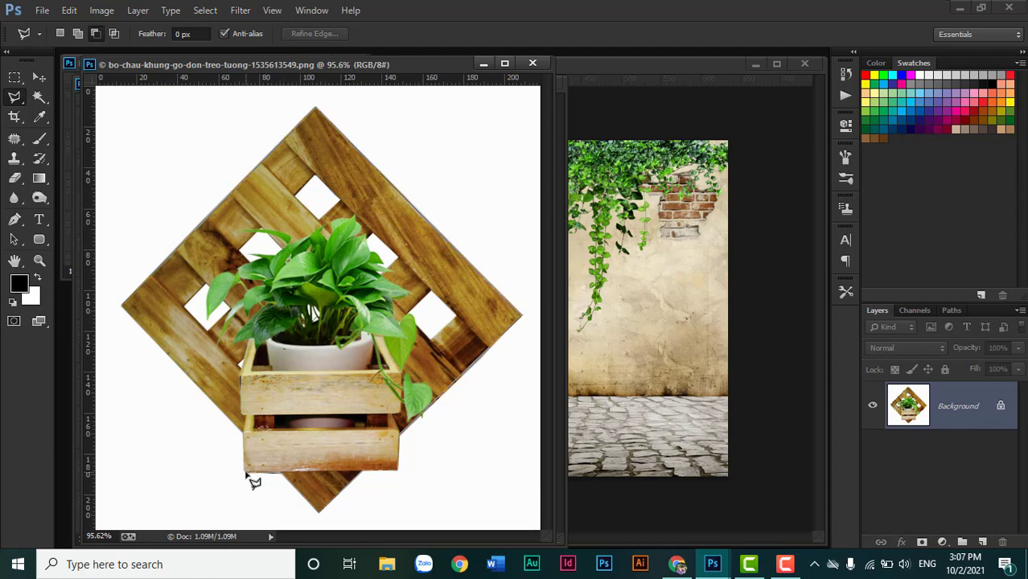
pyautogui.click(243, 428)
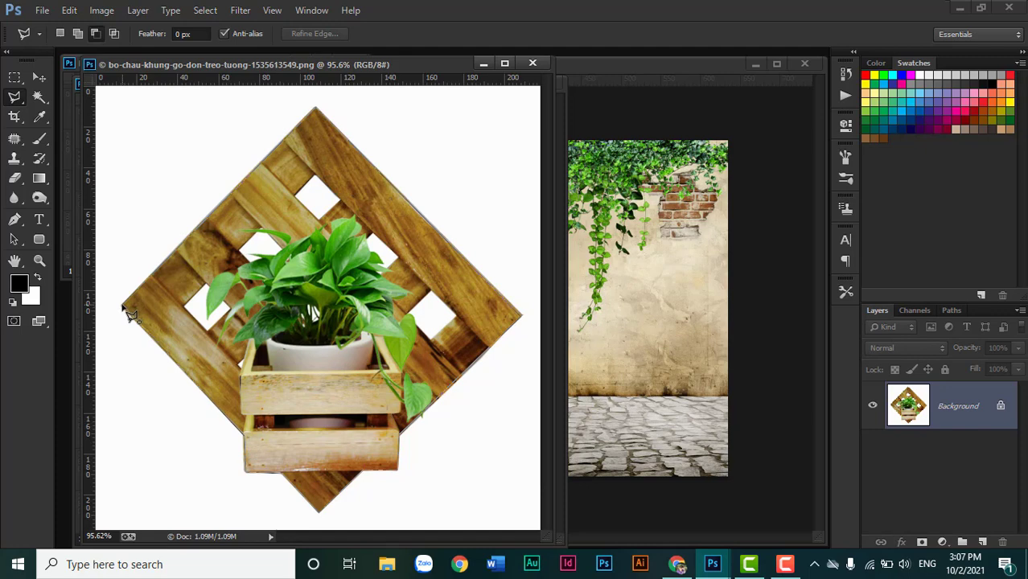
pyautogui.click(127, 314)
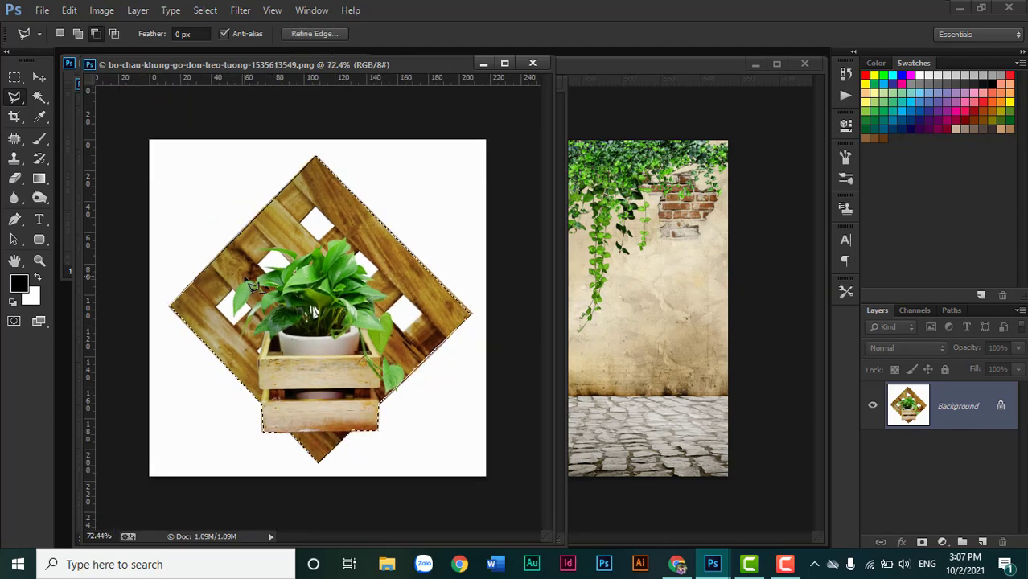
pyautogui.scroll(-1, 251, 286)
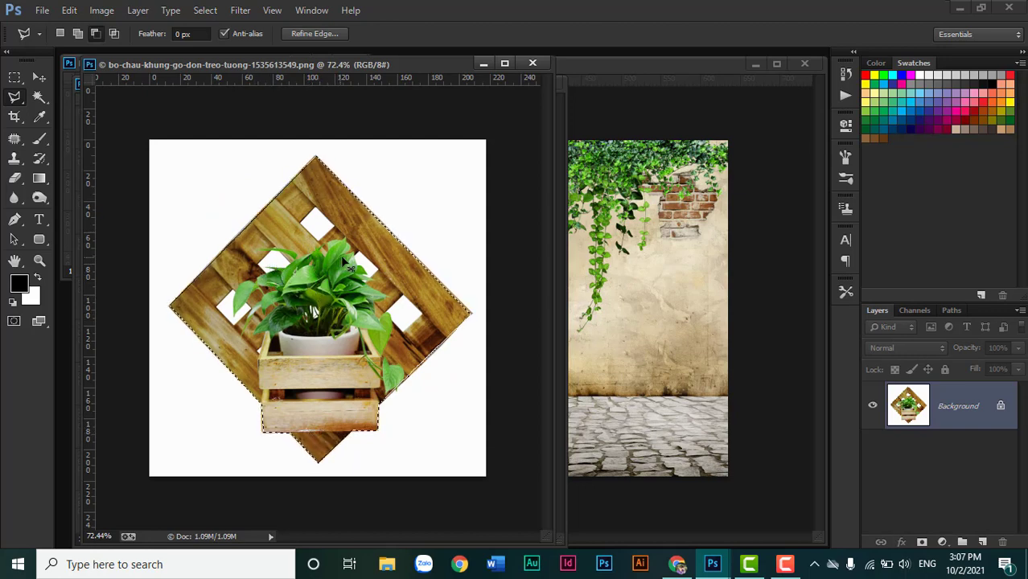
# Paste the single planter into the collage and delete its white lattice gaps.
pyautogui.click(533, 63)
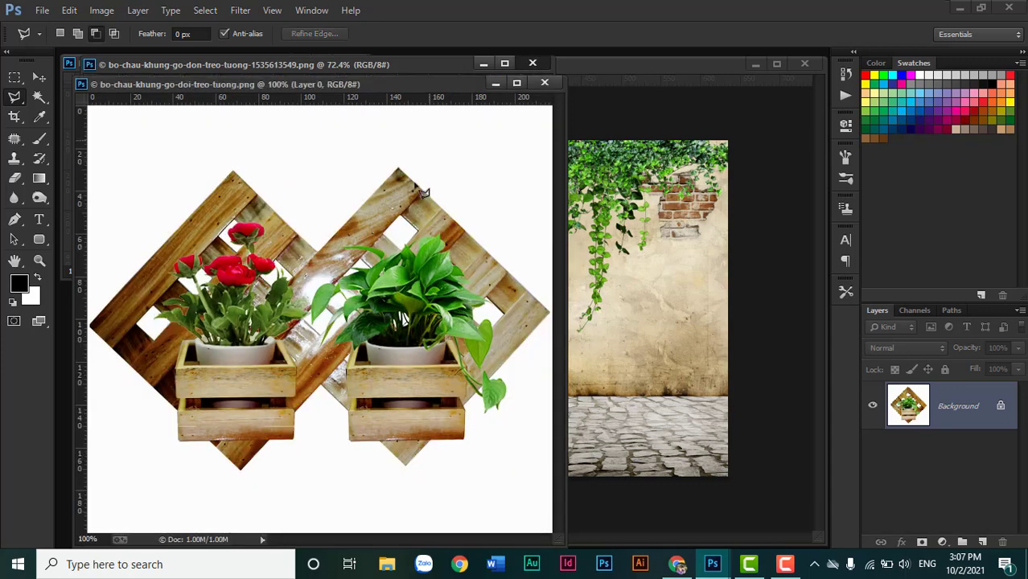
pyautogui.click(638, 66)
pyautogui.hotkey('ctrl', '0')
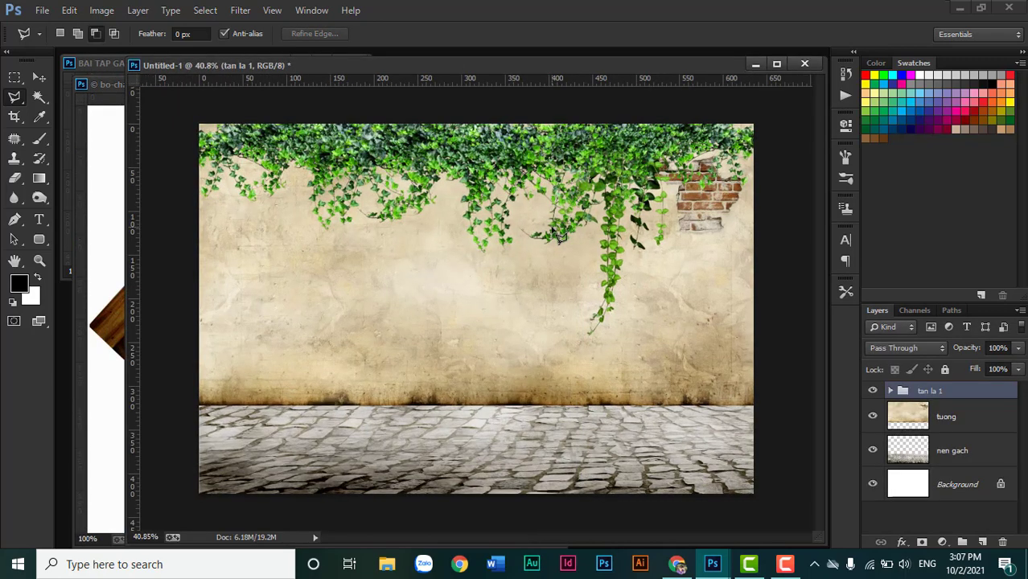
pyautogui.hotkey('ctrl', 'v')
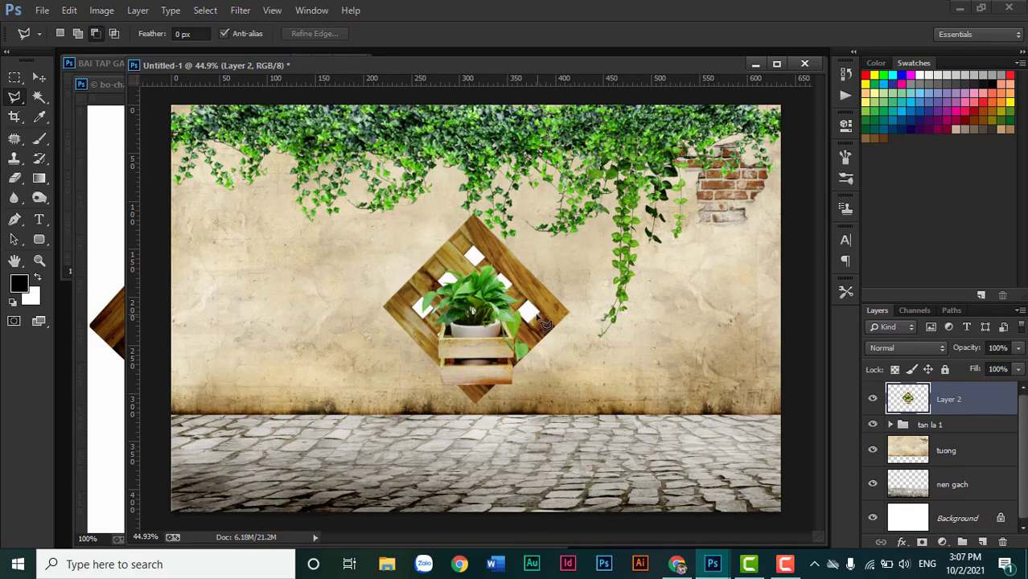
pyautogui.click(39, 96)
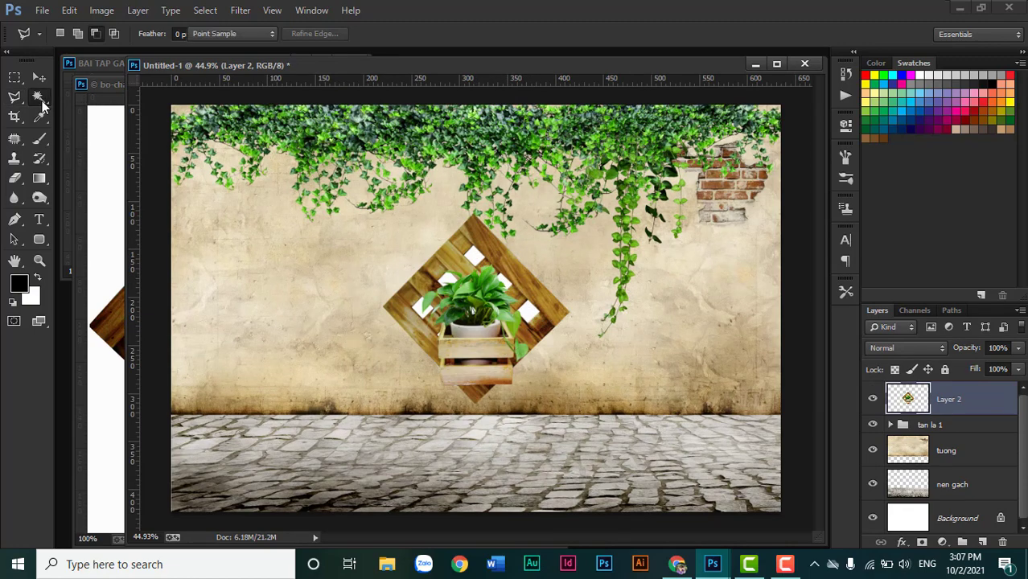
pyautogui.scroll(5, 478, 236)
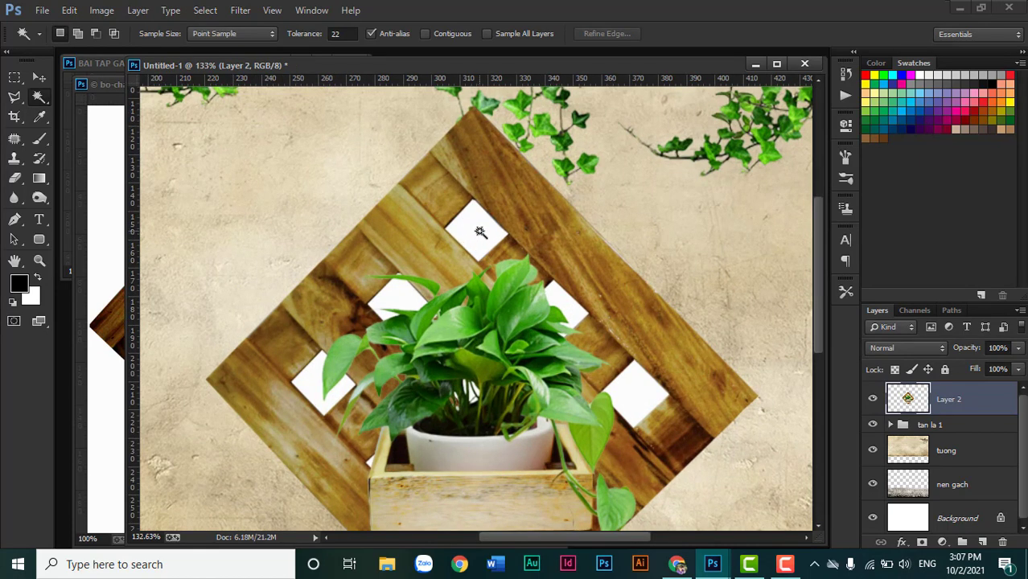
pyautogui.click(479, 232)
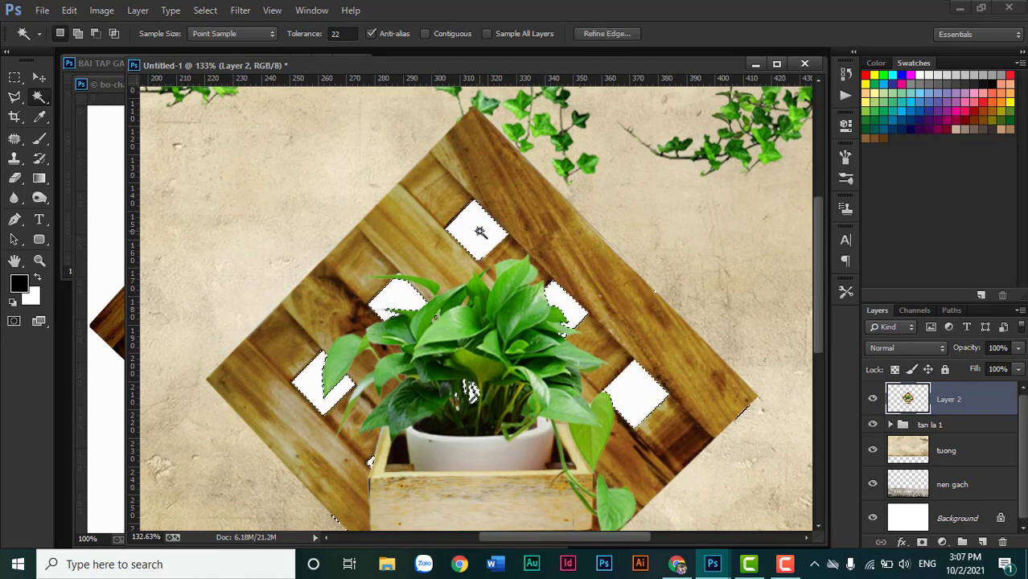
pyautogui.press('Delete')
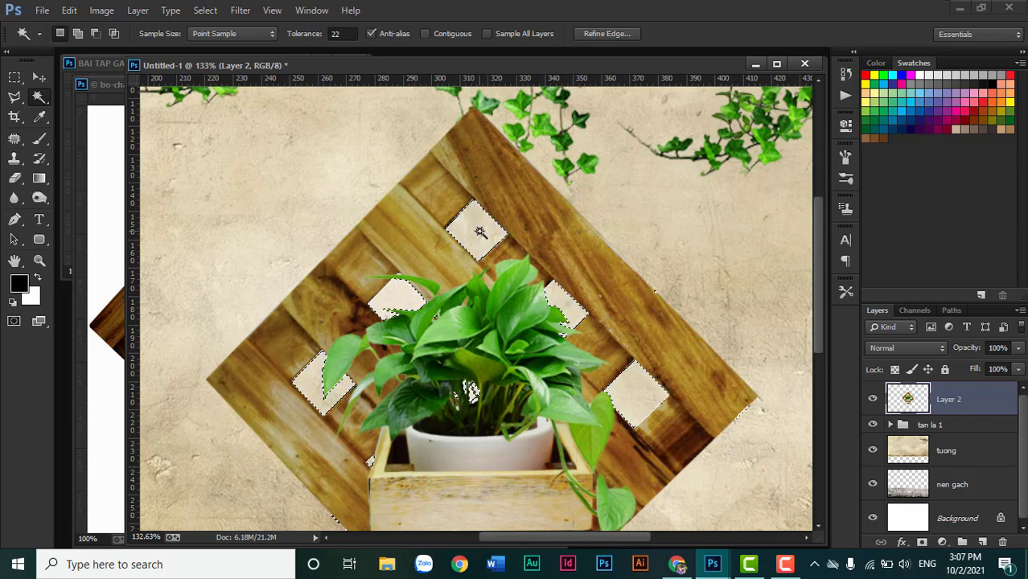
pyautogui.hotkey('ctrl', 'd')
# Shrink the single planter to about 58% and move it up the wall.
pyautogui.scroll(-3, 479, 233)
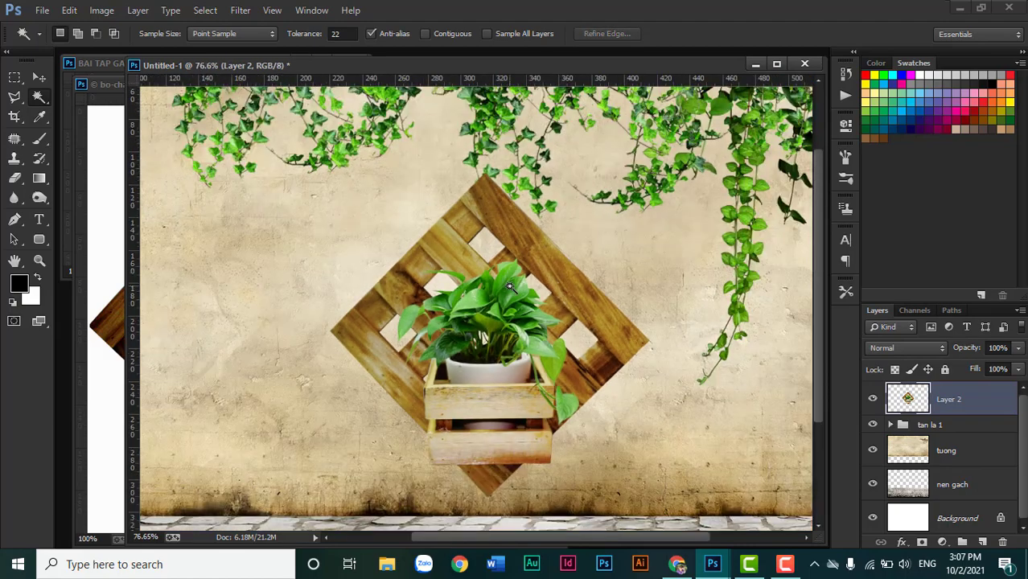
pyautogui.scroll(-2, 515, 273)
pyautogui.hotkey('ctrl', 't')
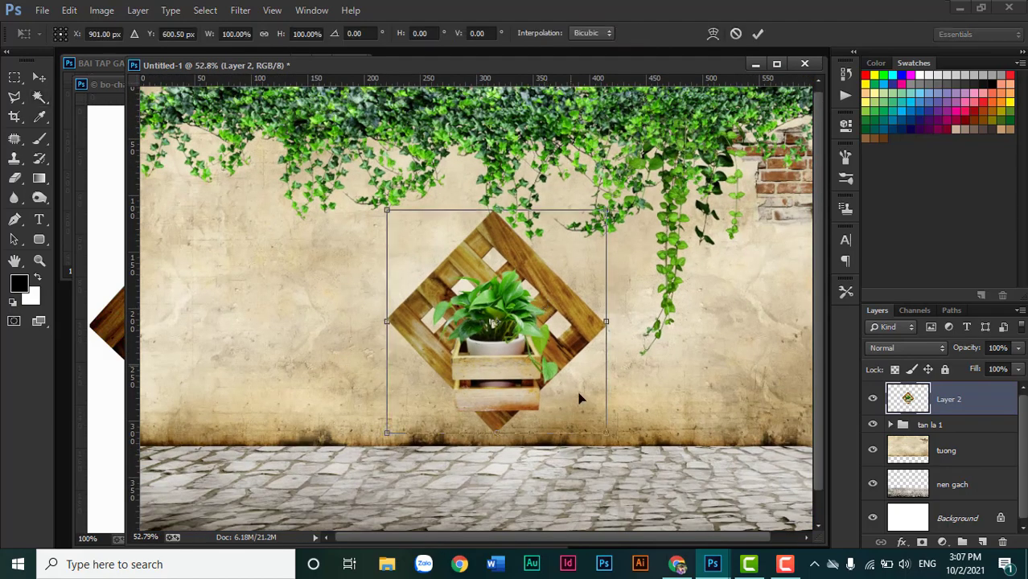
pyautogui.moveTo(602, 430); pyautogui.dragTo(531, 334)
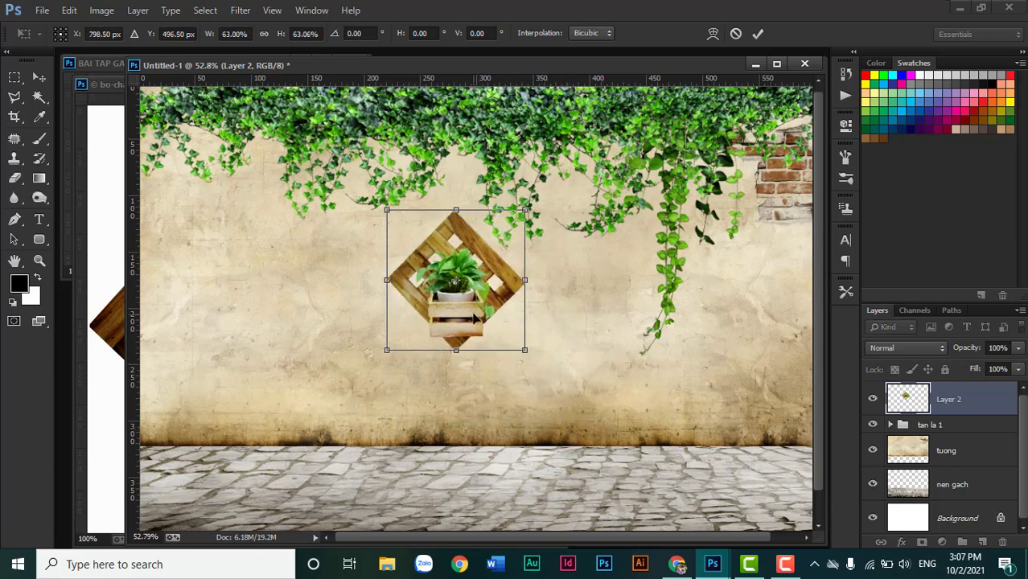
pyautogui.moveTo(474, 319)
pyautogui.mouseDown()
pyautogui.moveTo(558, 313)
pyautogui.moveTo(486, 276)
pyautogui.mouseUp()
pyautogui.scroll(-3, 582, 272)
pyautogui.moveTo(529, 302); pyautogui.dragTo(522, 293)
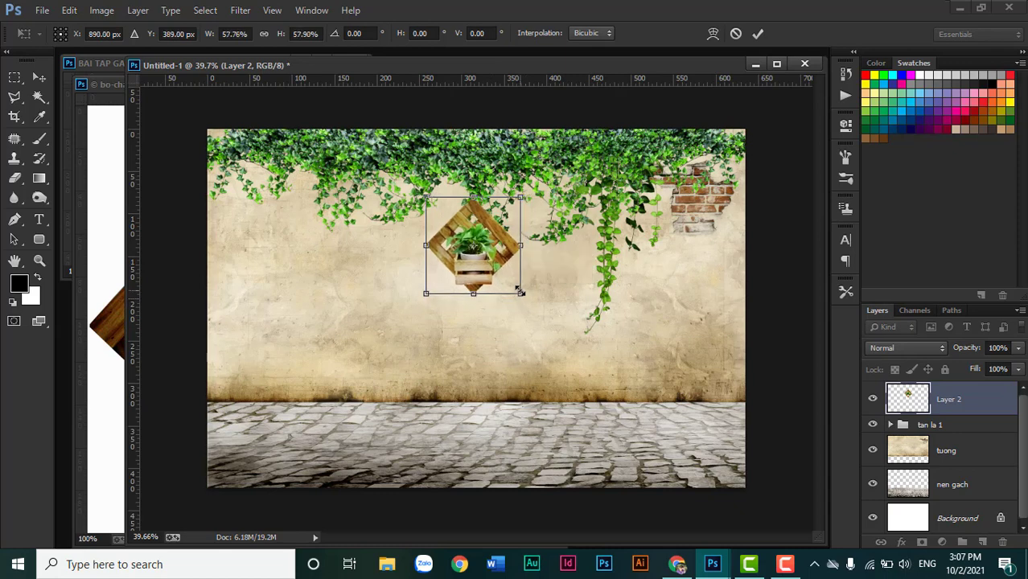
pyautogui.press('Return')
pyautogui.press('w')
pyautogui.click(110, 211)
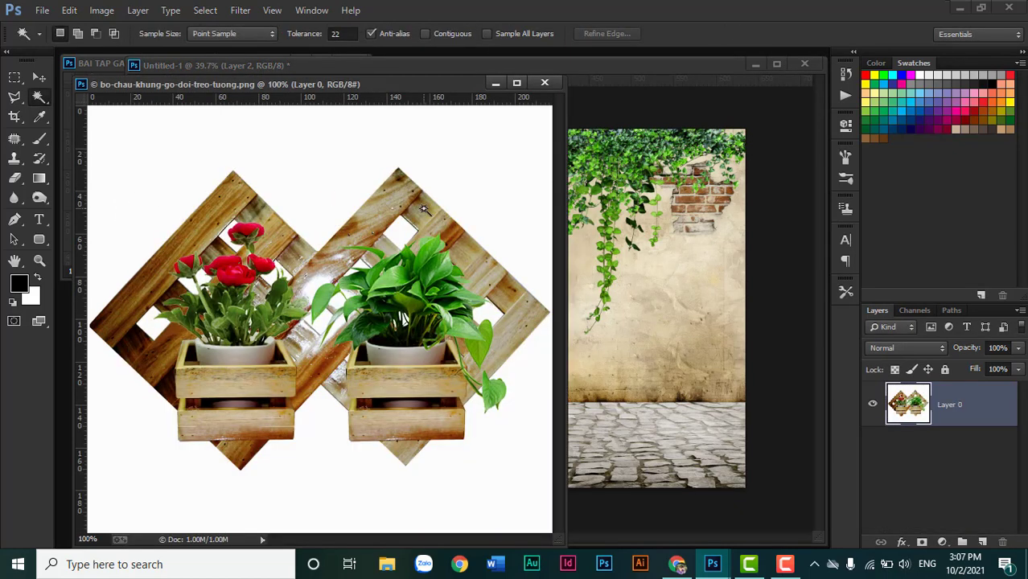
# Select the double planter's white background with Magic Wand tolerance 12.
pyautogui.hotkey('ctrl', '0')
pyautogui.click(317, 176)
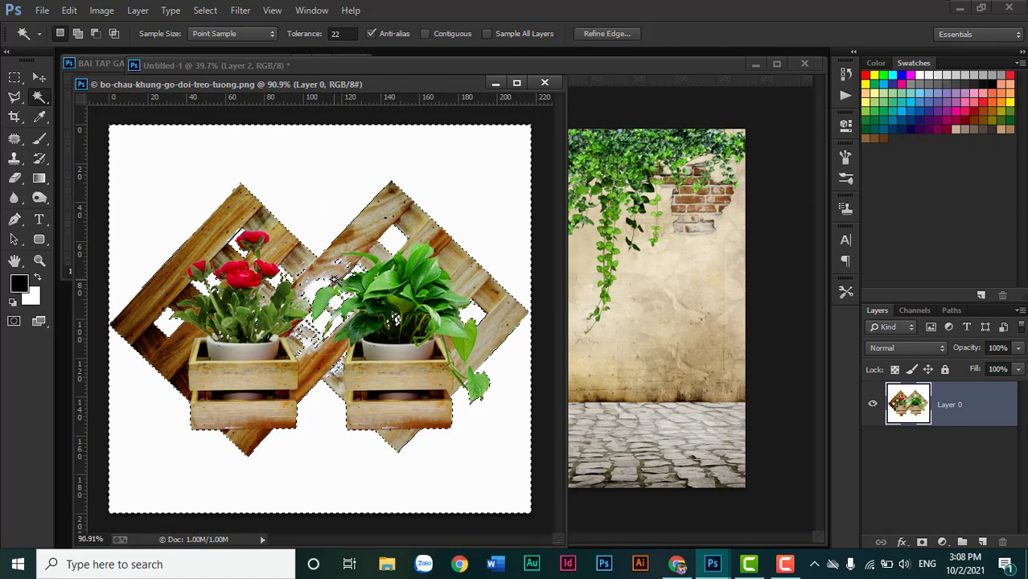
pyautogui.hotkey('ctrl', 'd')
pyautogui.click(300, 29)
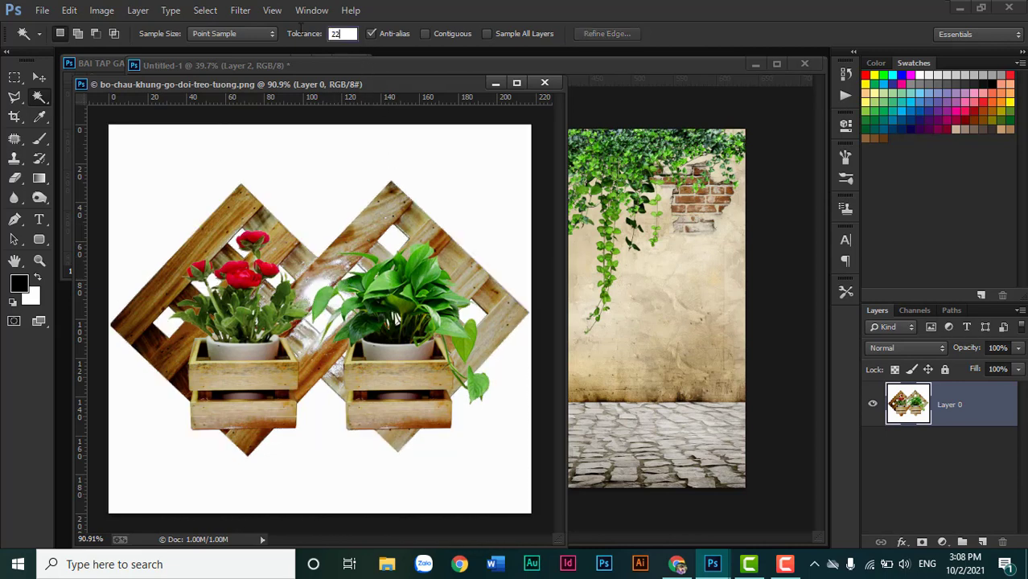
pyautogui.write('12')
pyautogui.press('Return')
pyautogui.click(324, 157)
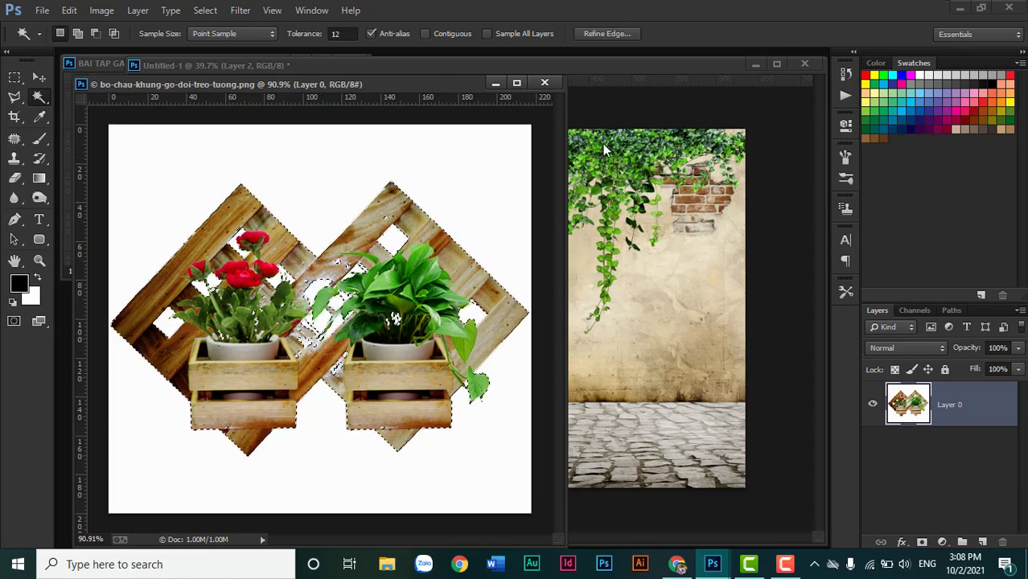
# Paste the double planter into the collage at about 77%, below the single planter.
pyautogui.click(540, 83)
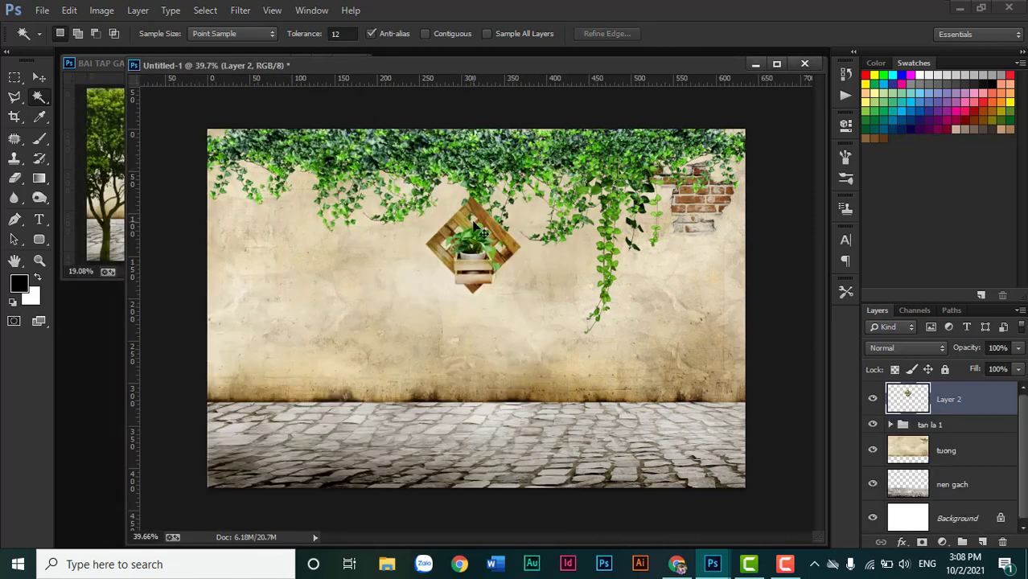
pyautogui.hotkey('ctrl', 'v')
pyautogui.hotkey('ctrl', 't')
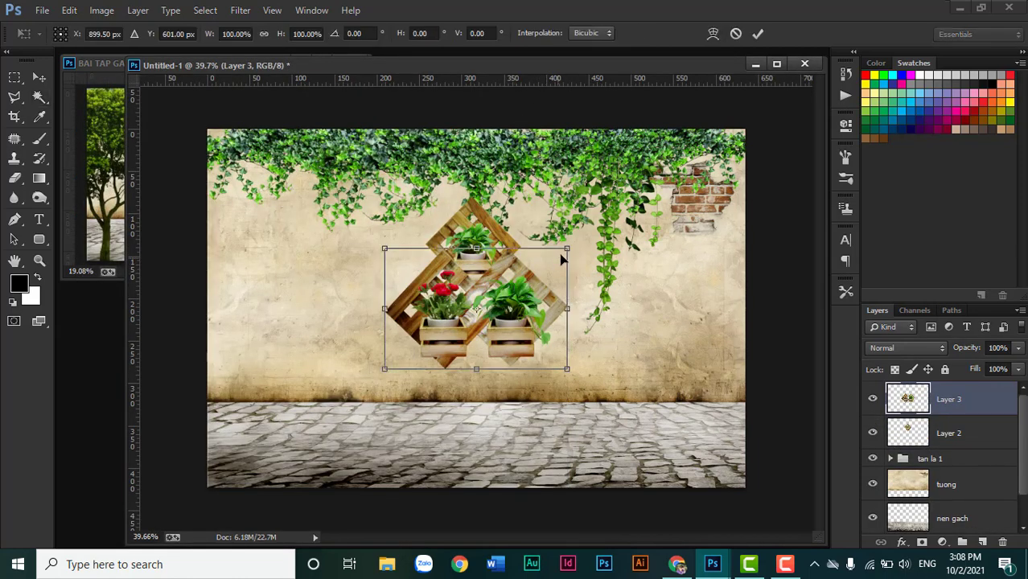
pyautogui.moveTo(569, 245); pyautogui.dragTo(544, 262)
pyautogui.moveTo(512, 299); pyautogui.dragTo(510, 312)
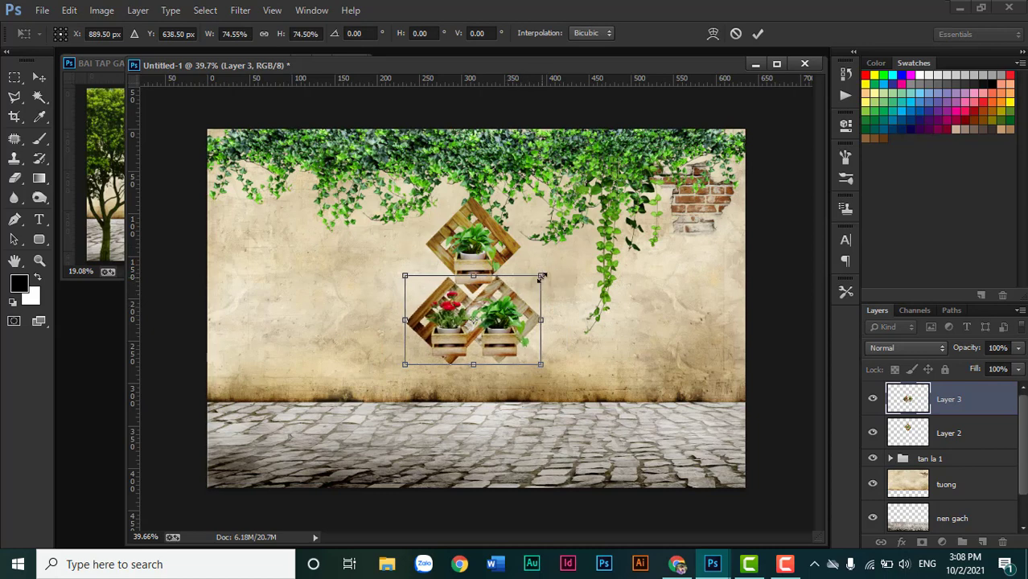
pyautogui.moveTo(542, 277); pyautogui.dragTo(531, 300)
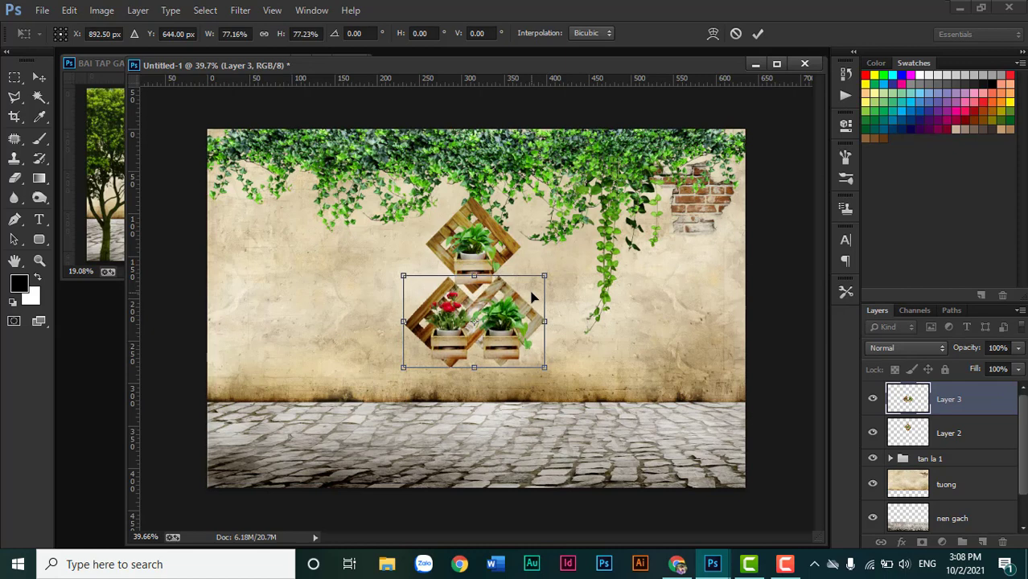
pyautogui.press('Return')
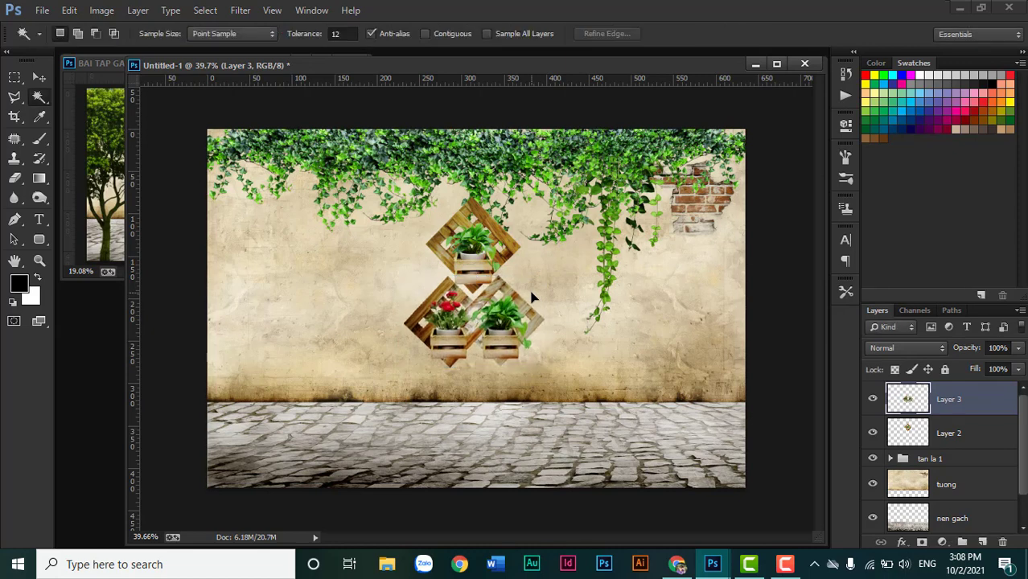
# Rename the planter layers to 'gio hoa' and 'gio hoa 2'.
pyautogui.keyDown('shift'); pyautogui.click(969, 434); pyautogui.keyUp('shift')
pyautogui.click(967, 402)
pyautogui.keyDown('shift'); pyautogui.click(971, 439); pyautogui.keyUp('shift')
pyautogui.click(958, 402)
pyautogui.doubleClick(957, 400)
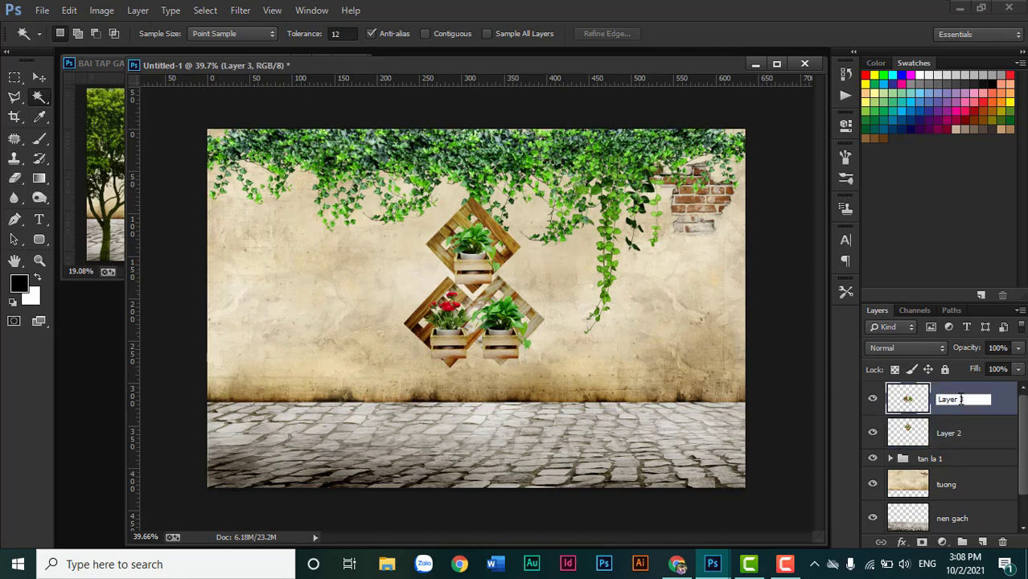
pyautogui.moveTo(961, 400); pyautogui.dragTo(880, 417)
pyautogui.write('gio hoa')
pyautogui.press('Tab')
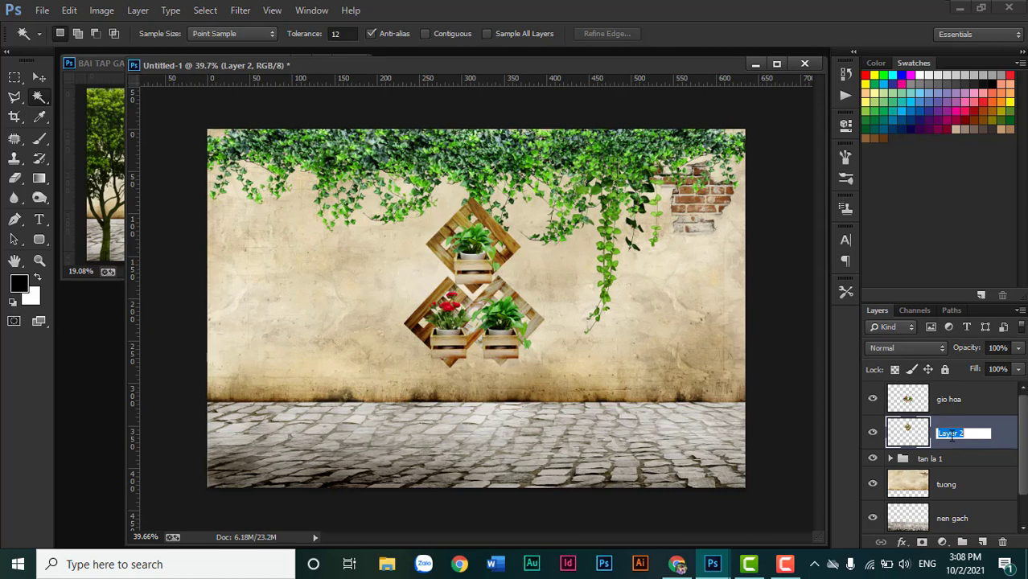
pyautogui.write('gio hoa')
pyautogui.write(' 2')
pyautogui.press('Return')
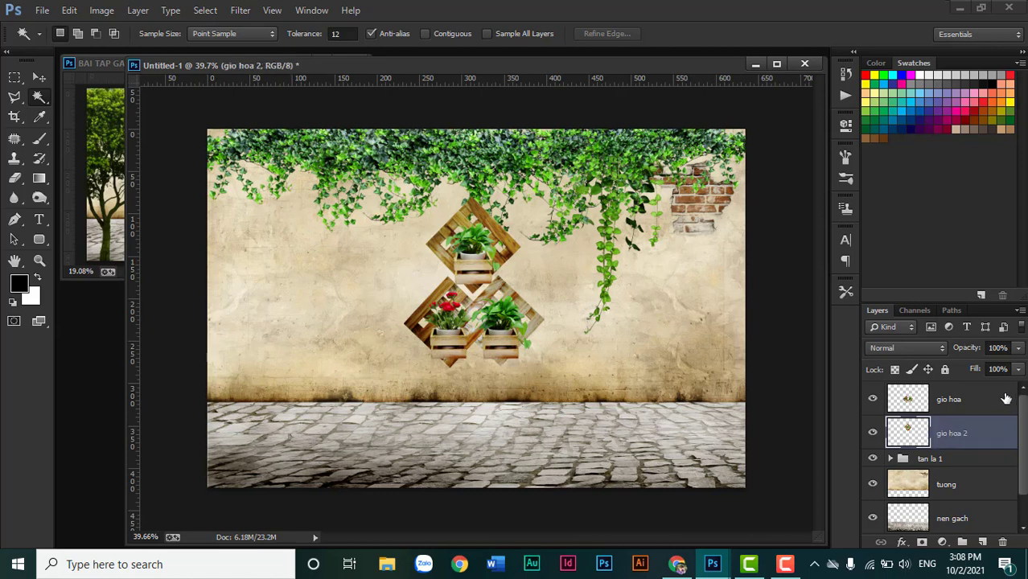
# Group both planter layers into a group named 'gio hoa'.
pyautogui.keyDown('shift'); pyautogui.click(1005, 398); pyautogui.keyUp('shift')
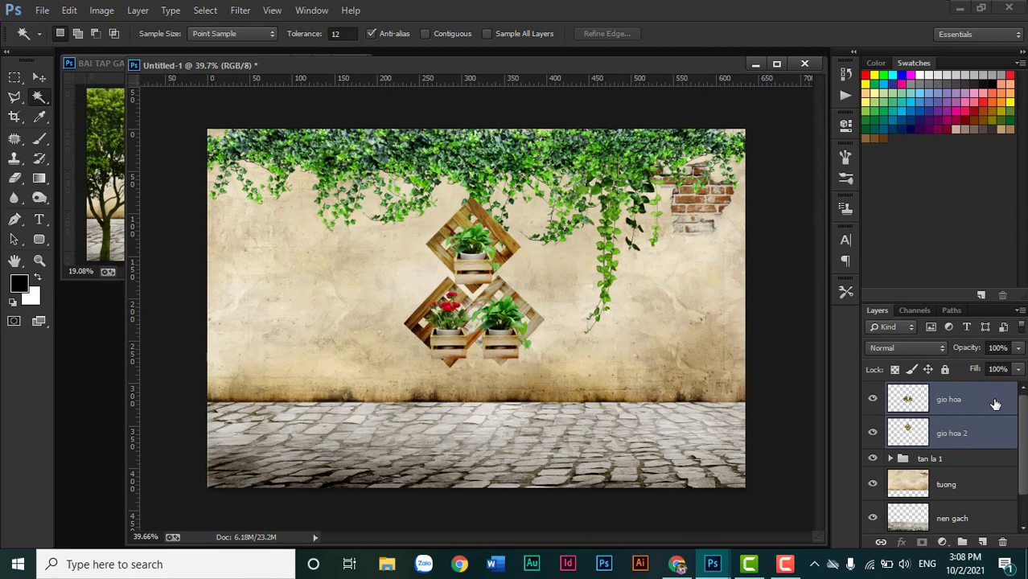
pyautogui.hotkey('ctrl', 'g')
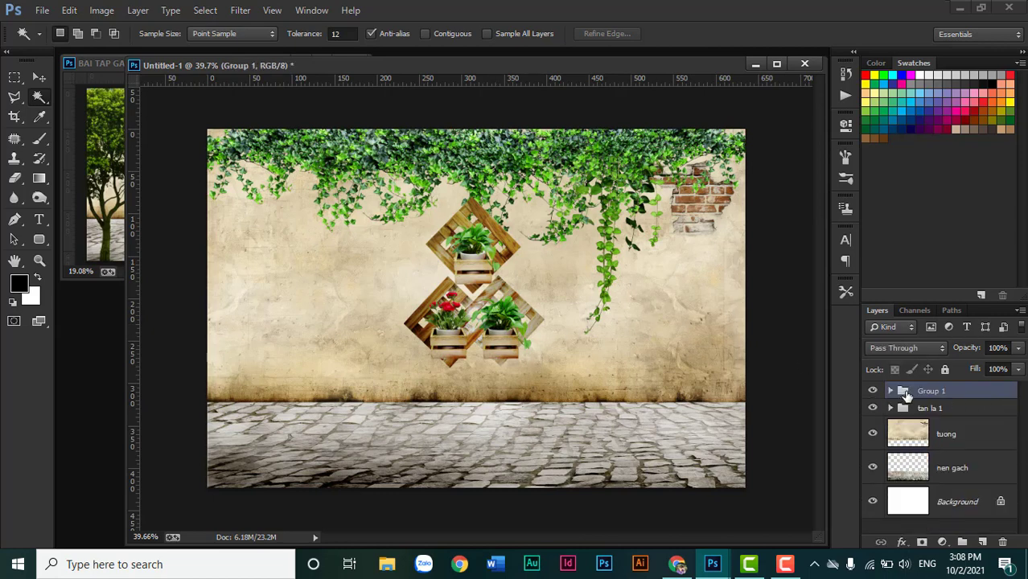
pyautogui.doubleClick(933, 391)
pyautogui.write('gio hoa')
pyautogui.press('Return')
# Nudge the gio hoa group up-right, shrink it to about 92%, and bring up the Open dialog.
pyautogui.press('v')
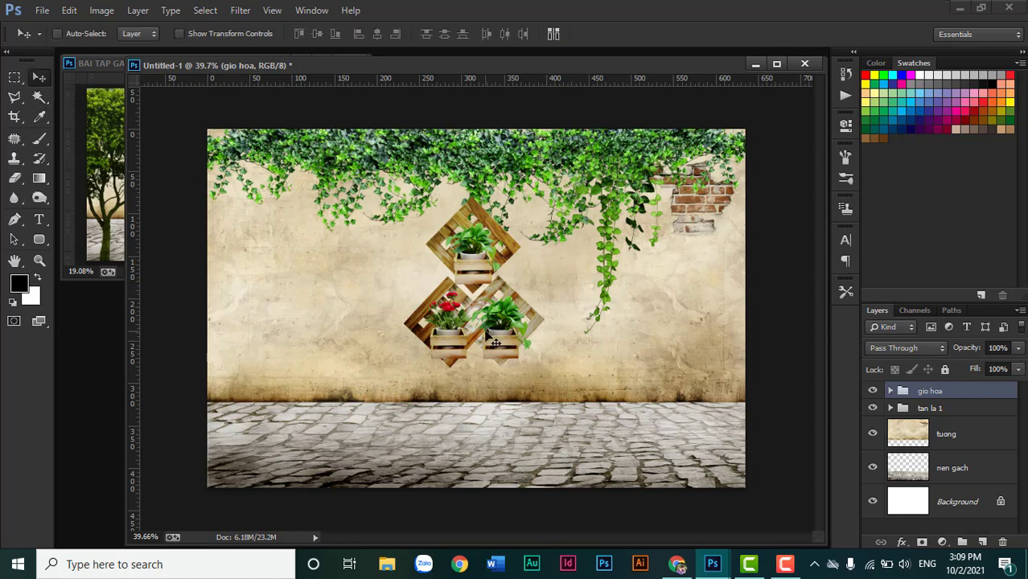
pyautogui.moveTo(497, 341); pyautogui.dragTo(502, 335)
pyautogui.hotkey('ctrl', 't')
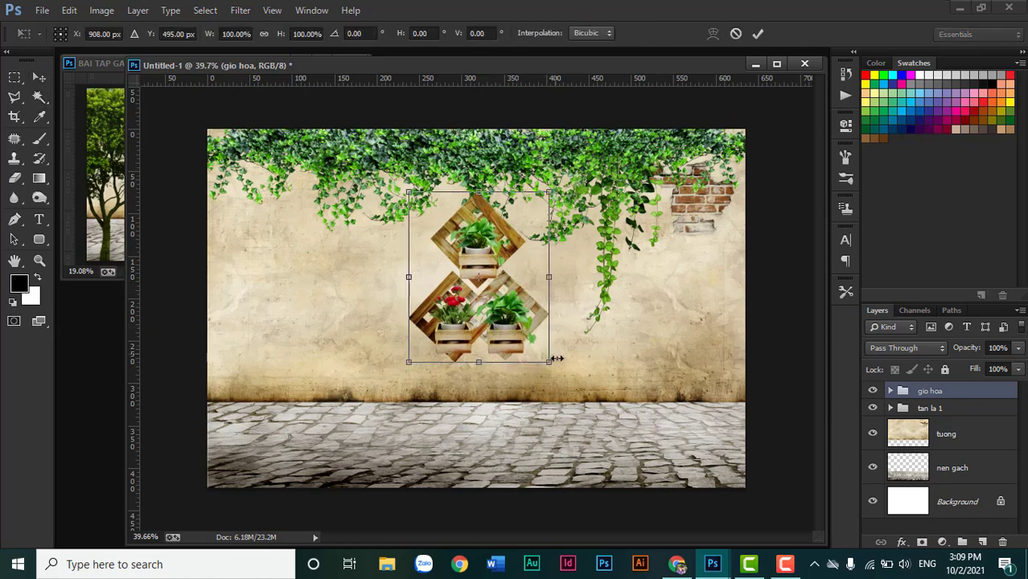
pyautogui.moveTo(549, 362); pyautogui.dragTo(523, 332)
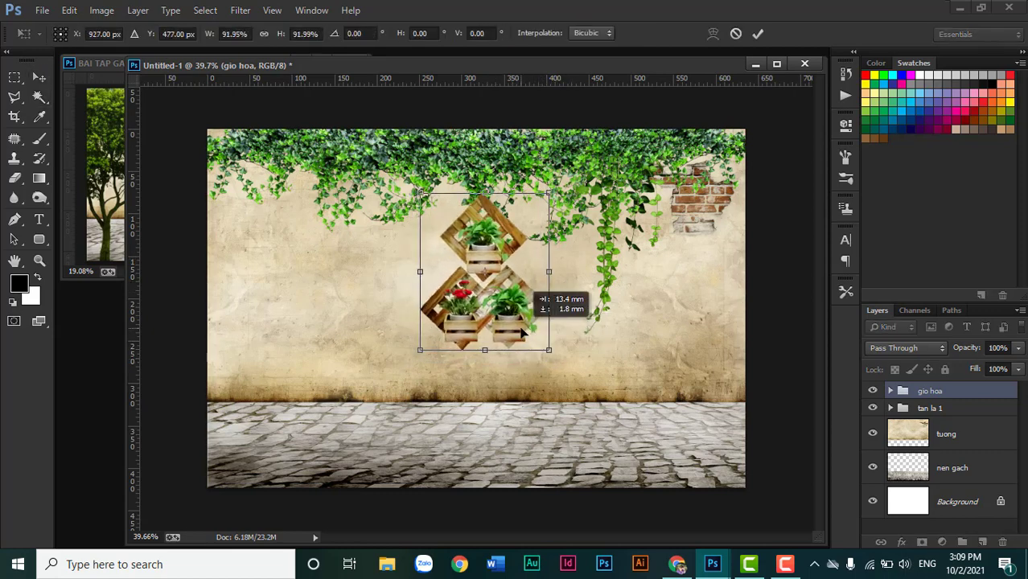
pyautogui.press('Return')
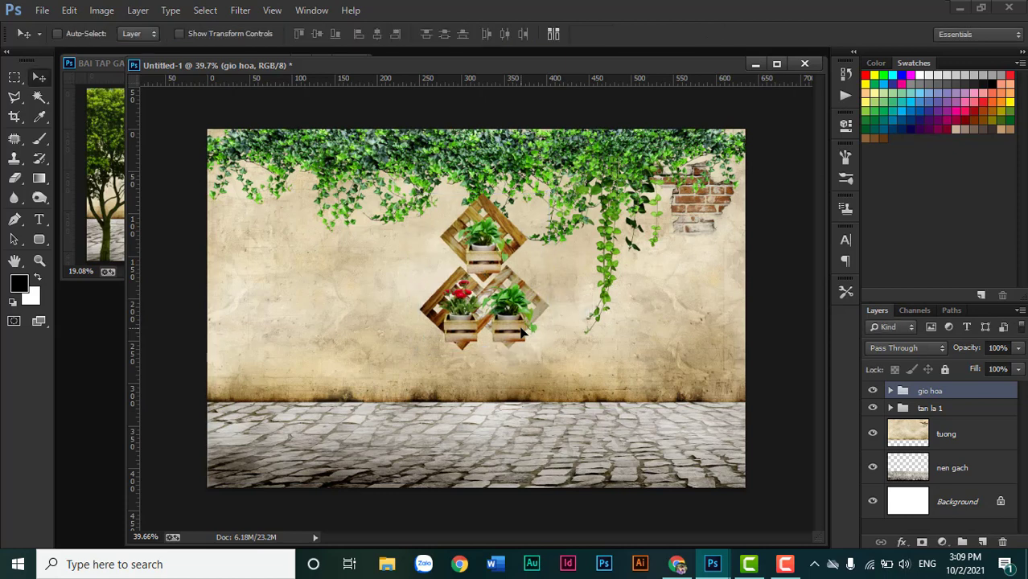
pyautogui.scroll(2, 496, 370)
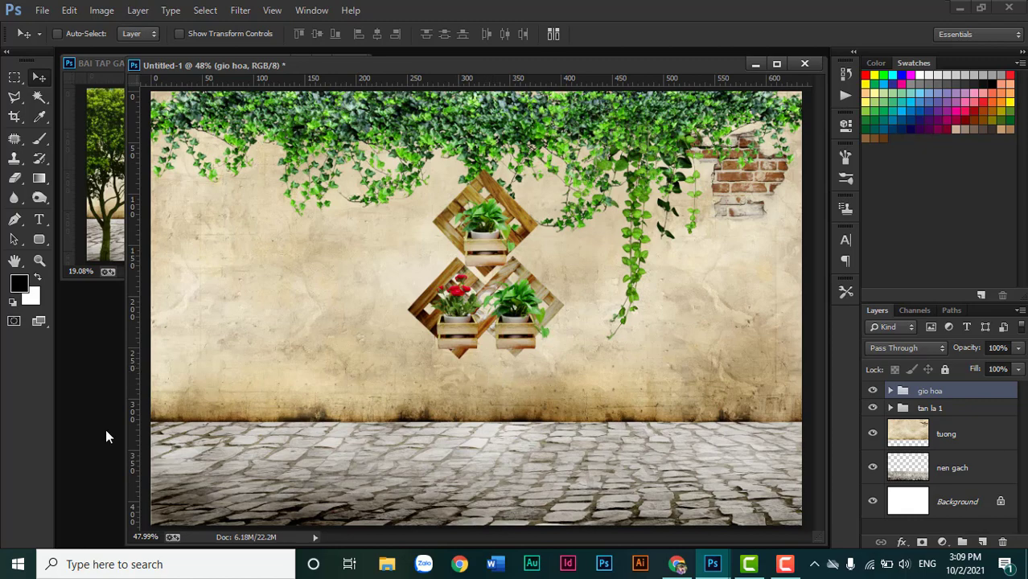
pyautogui.hotkey('ctrl', 'o')
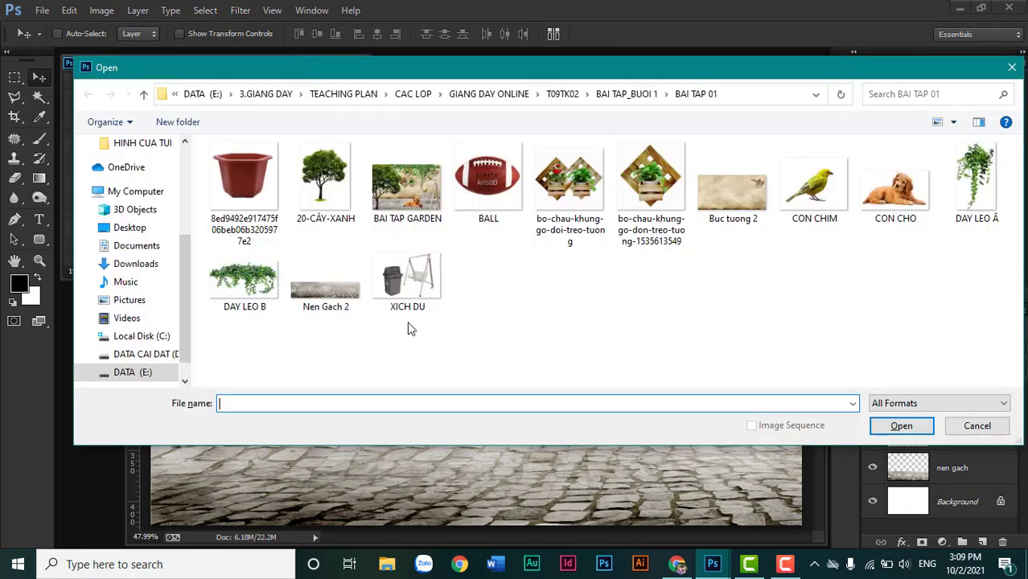
# Open 20-CÂY-XANH.jpg and Magic Wand its white background at tolerance 24.
pyautogui.doubleClick(330, 181)
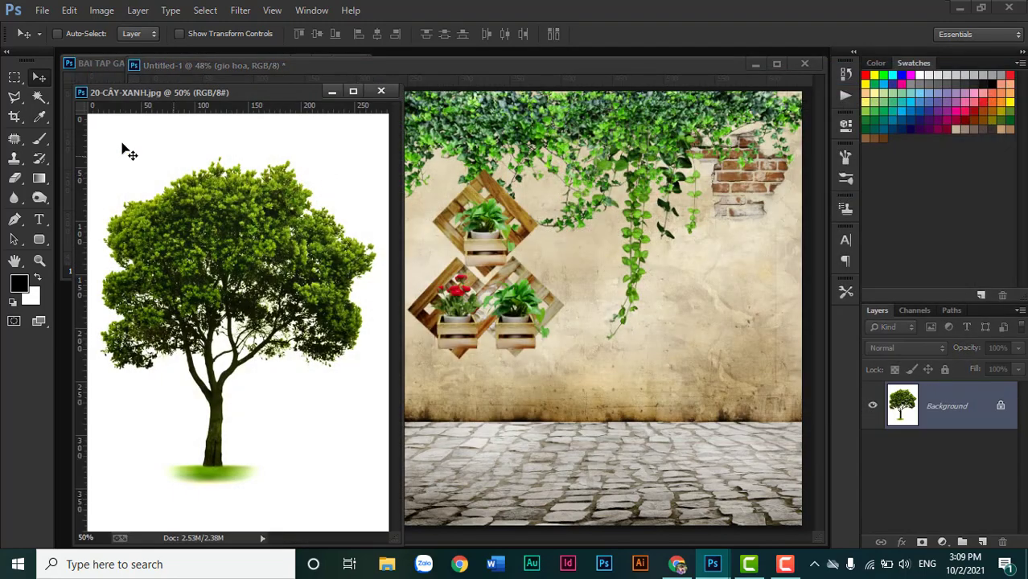
pyautogui.click(38, 97)
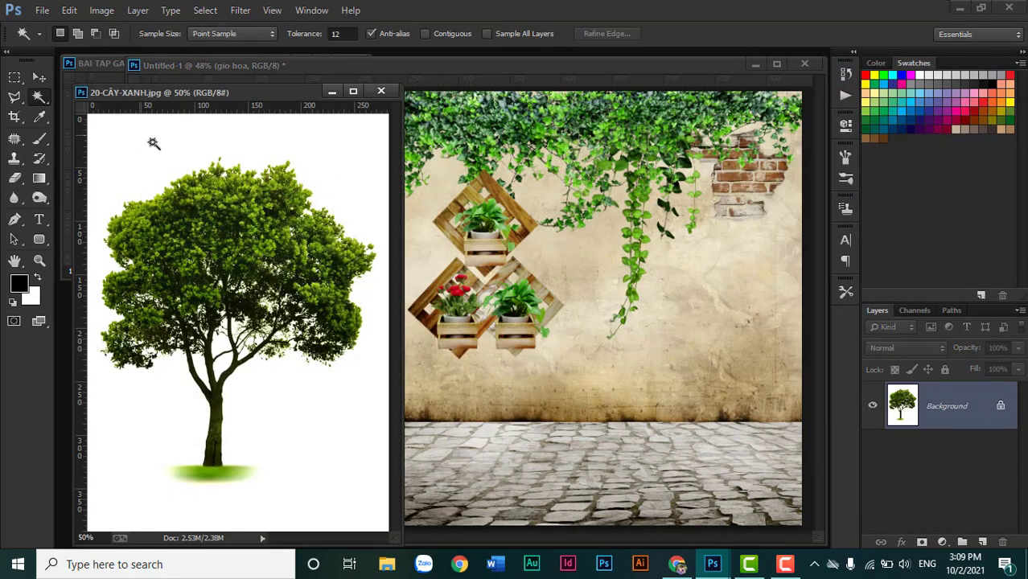
pyautogui.click(347, 34)
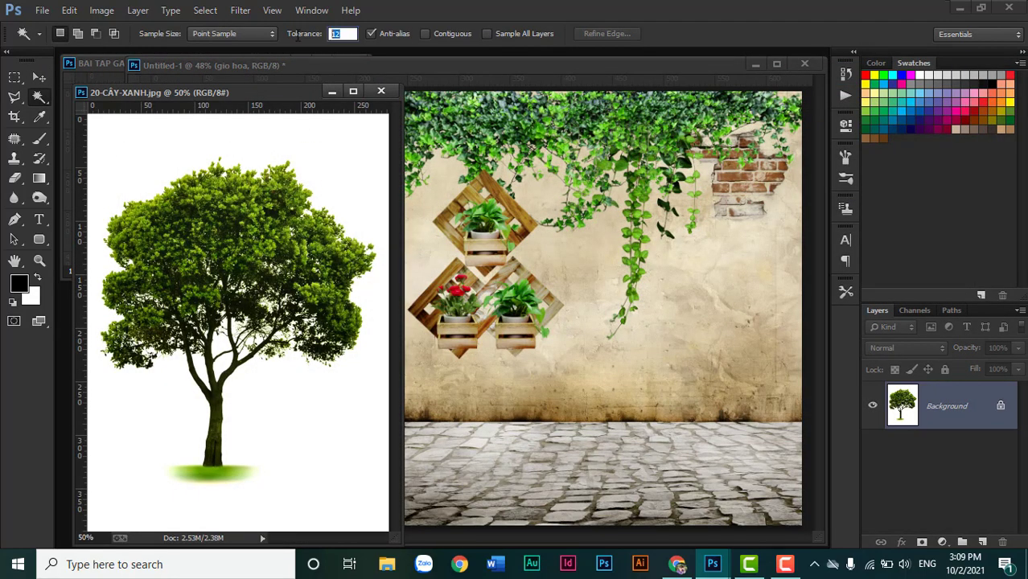
pyautogui.write('24')
pyautogui.click(356, 152)
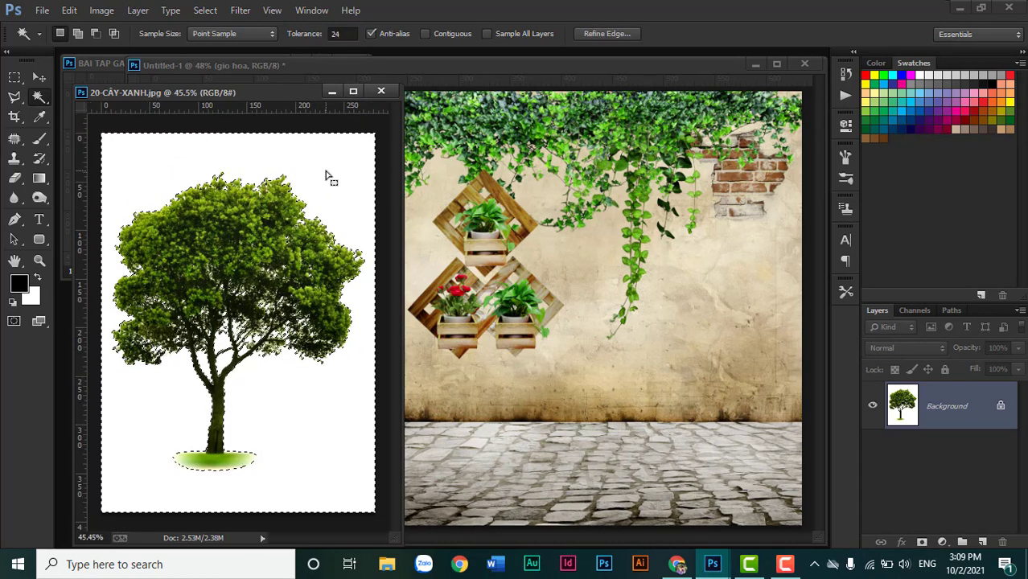
# Subtract the grass patch at the tree's base using a Rectangular Marquee in Subtract mode.
pyautogui.scroll(-1, 321, 181)
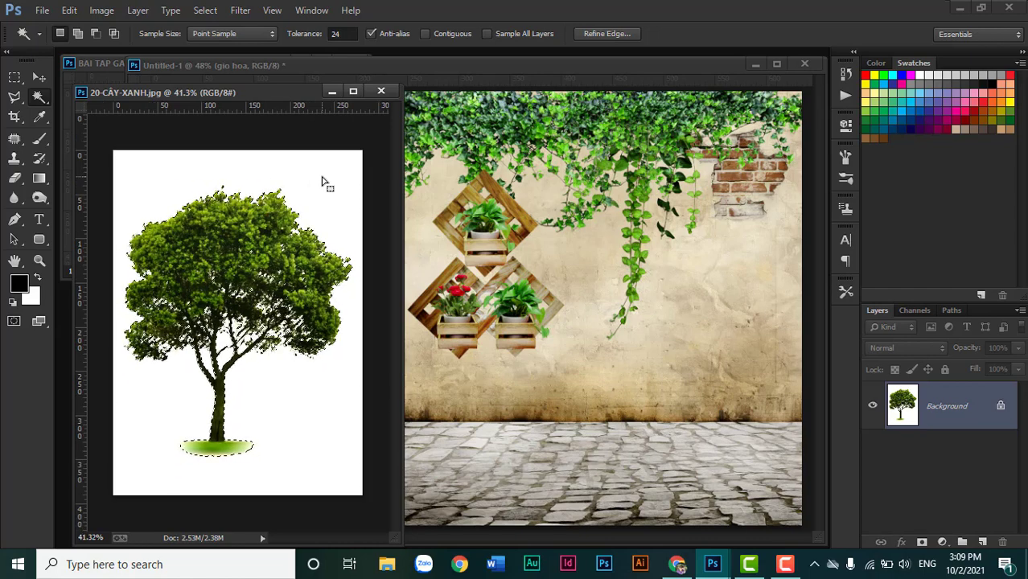
pyautogui.scroll(-1, 323, 180)
pyautogui.scroll(-1, 323, 179)
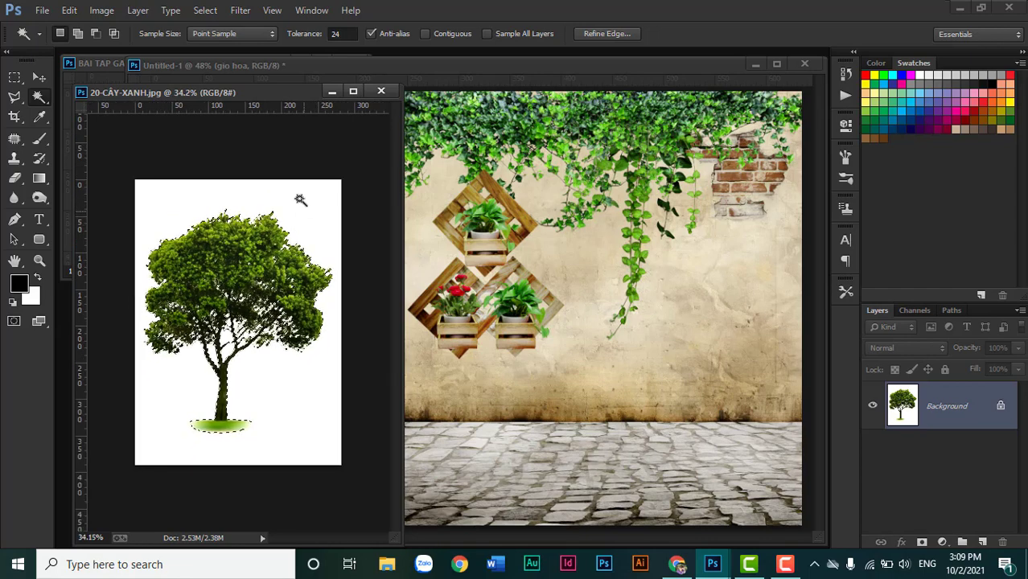
pyautogui.click(14, 77)
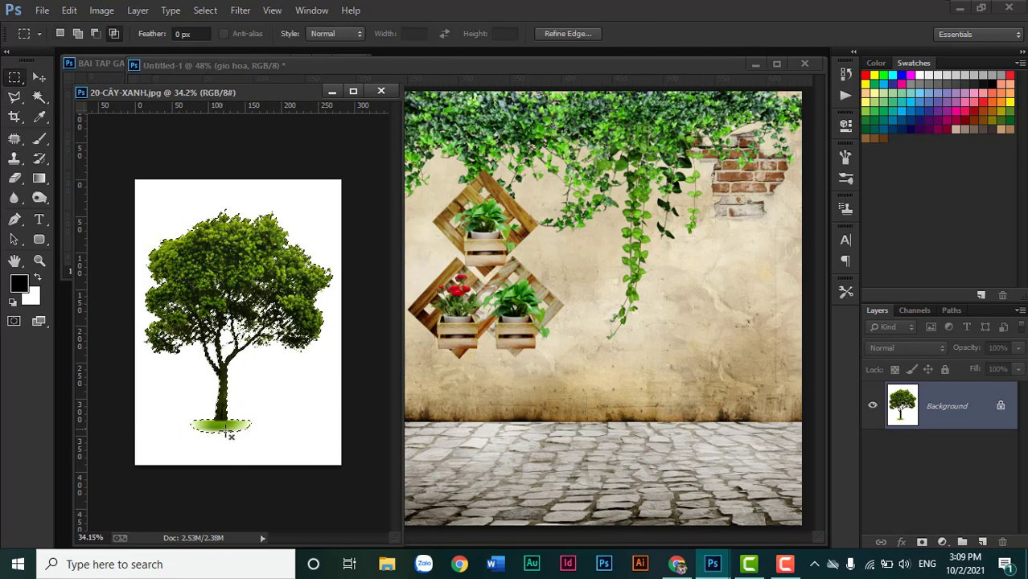
pyautogui.rightClick(16, 80)
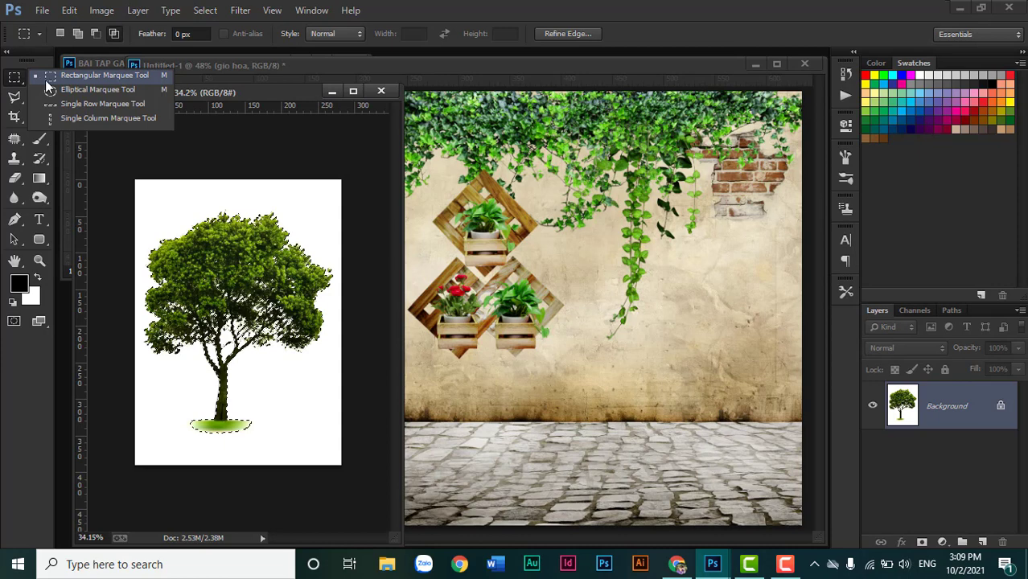
pyautogui.click(85, 75)
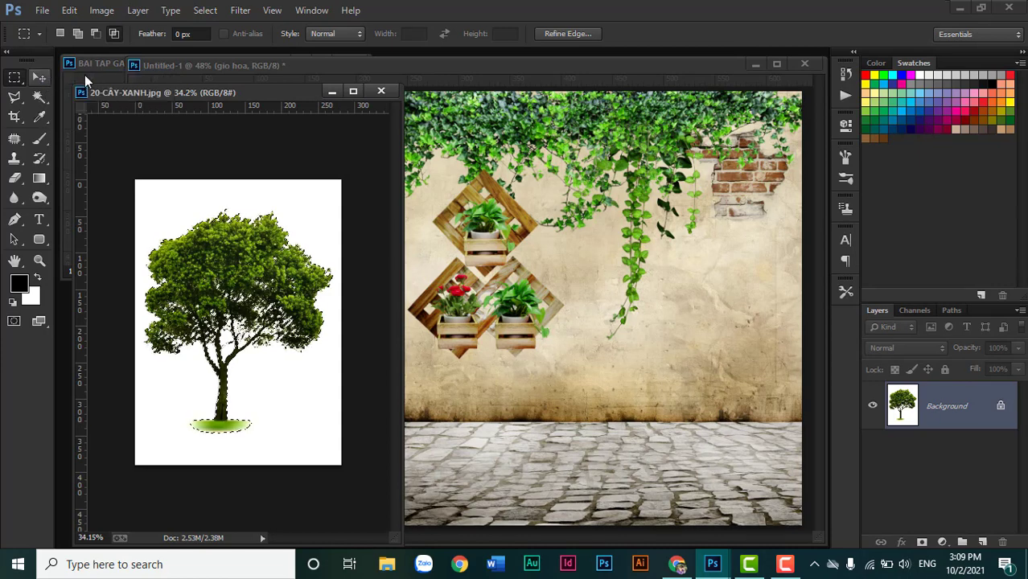
pyautogui.click(96, 35)
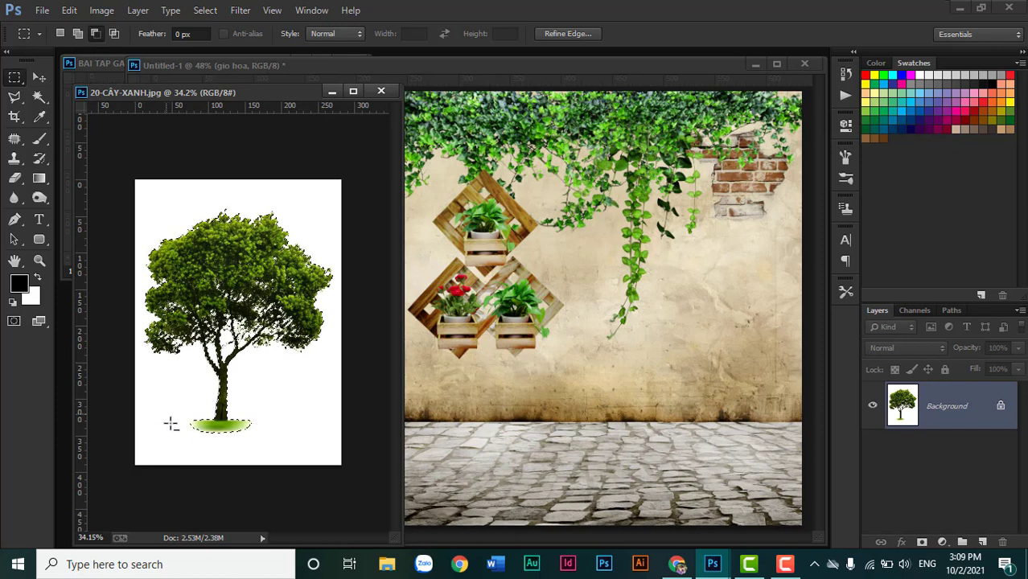
pyautogui.moveTo(165, 415); pyautogui.dragTo(268, 455)
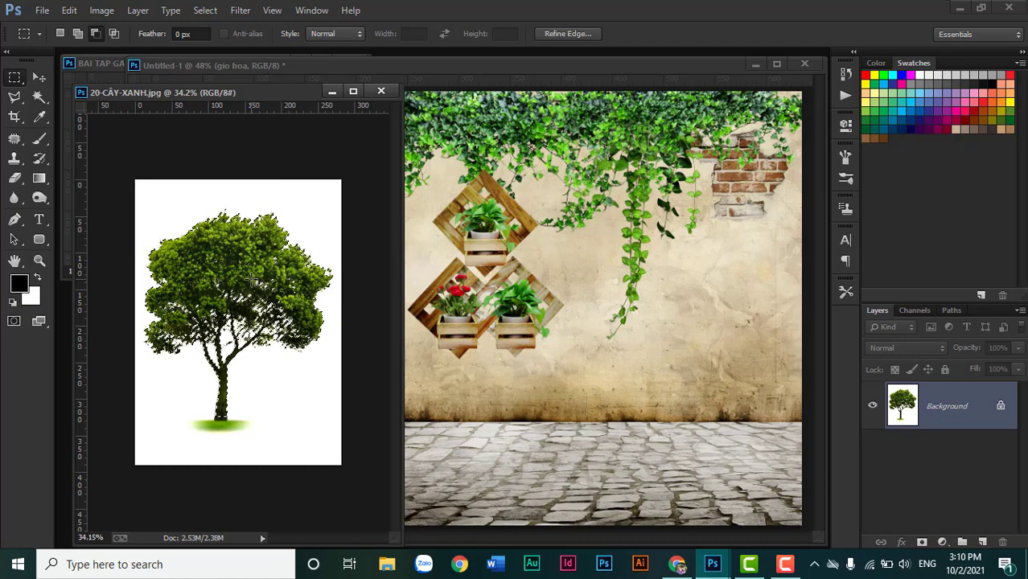
# Paste the tree into the collage and move it left and down on the wall.
pyautogui.click(381, 91)
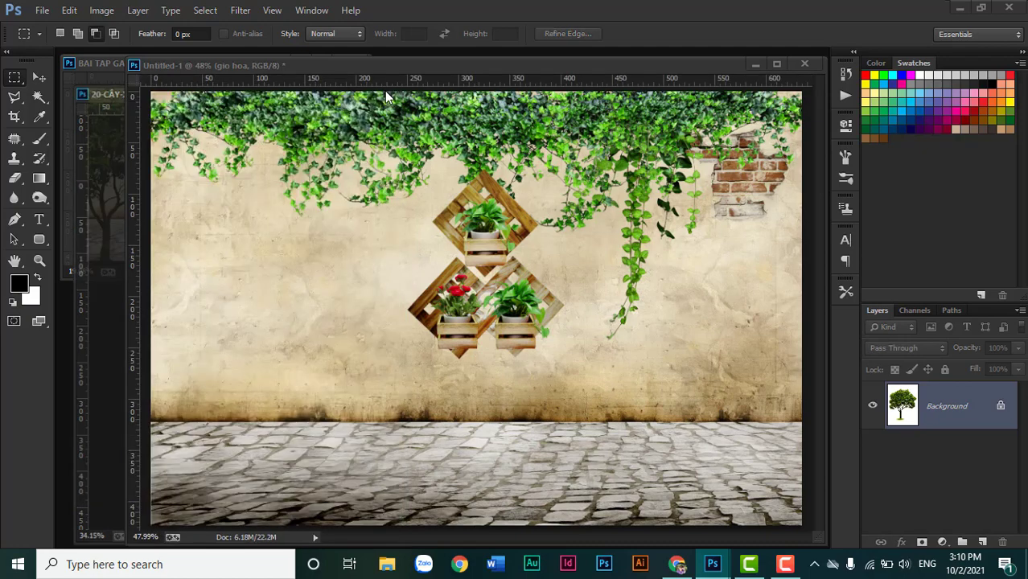
pyautogui.hotkey('ctrl', 'v')
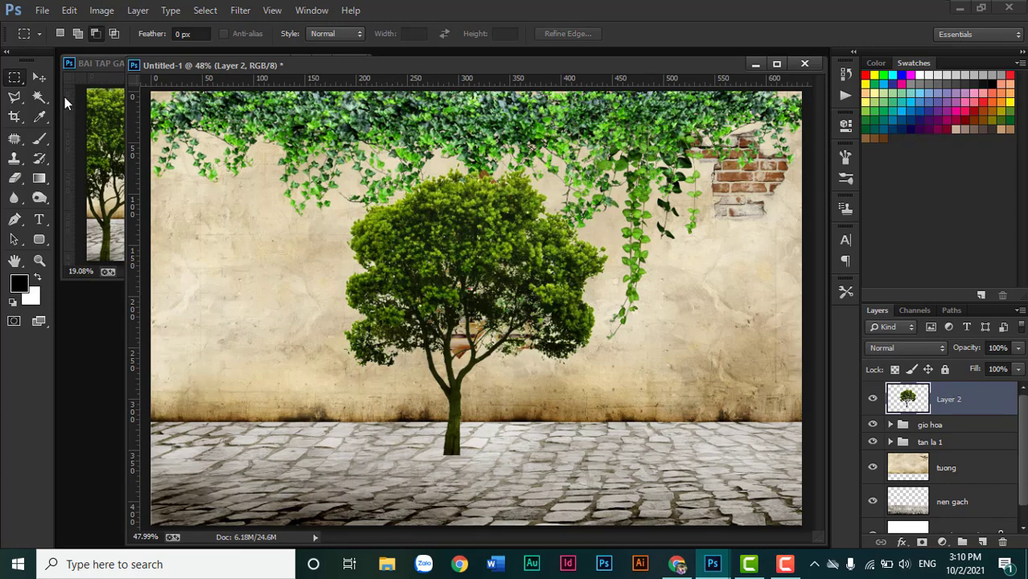
pyautogui.press('v')
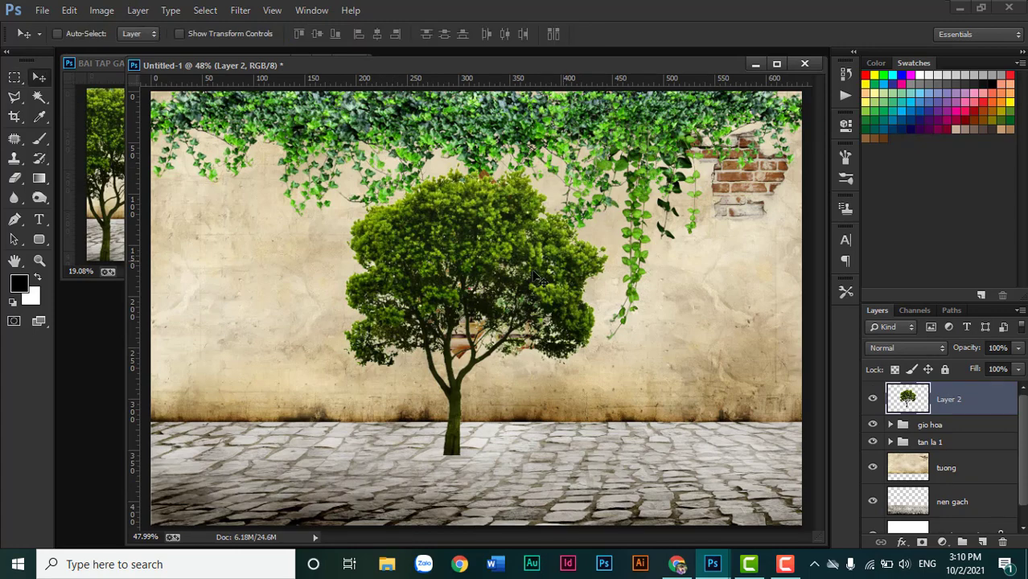
pyautogui.moveTo(562, 268); pyautogui.dragTo(349, 337)
pyautogui.hotkey('ctrl', '-')
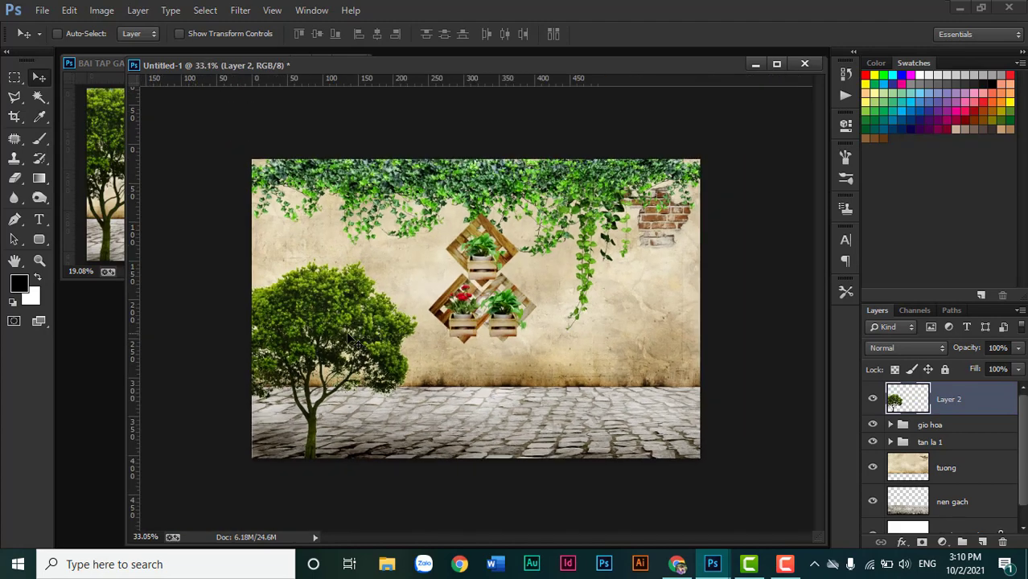
# Scale the tree up to about 145%, keeping it anchored at the left edge.
pyautogui.hotkey('ctrl', 't')
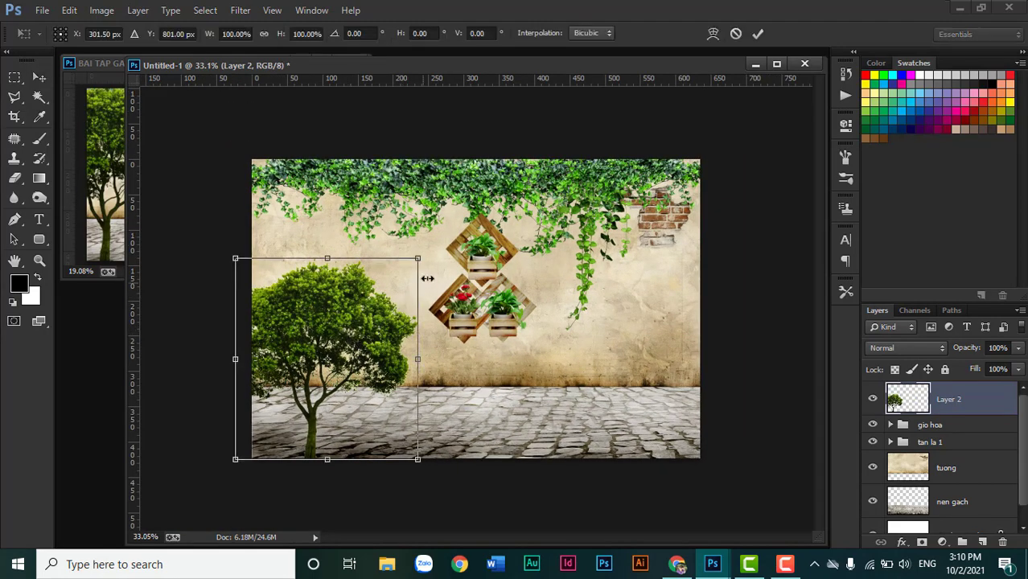
pyautogui.moveTo(418, 259)
pyautogui.mouseDown()
pyautogui.moveTo(489, 178)
pyautogui.moveTo(402, 251)
pyautogui.moveTo(382, 251)
pyautogui.mouseUp()
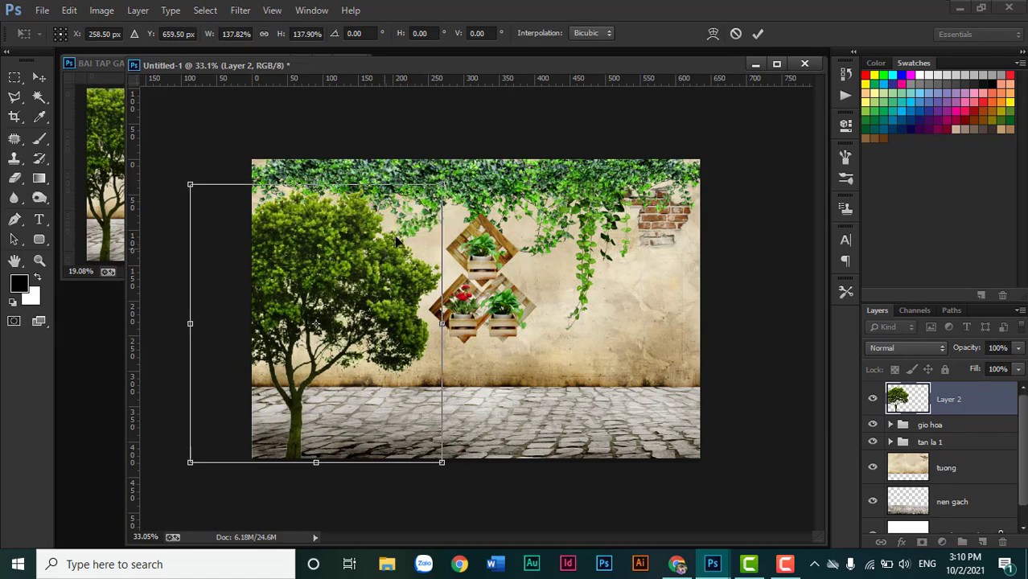
pyautogui.moveTo(441, 184); pyautogui.dragTo(451, 171)
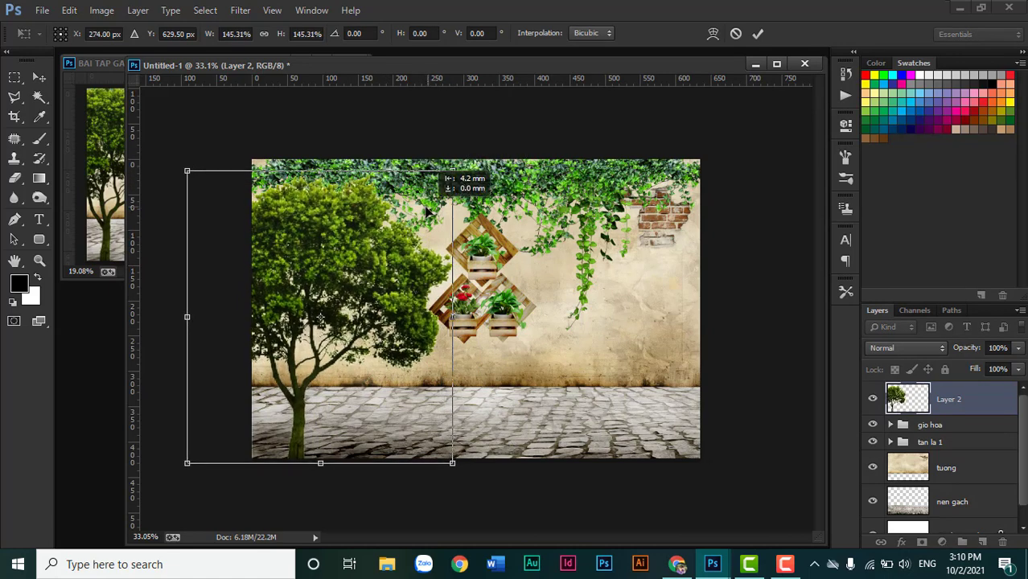
pyautogui.moveTo(432, 214); pyautogui.dragTo(427, 211)
pyautogui.press('Return')
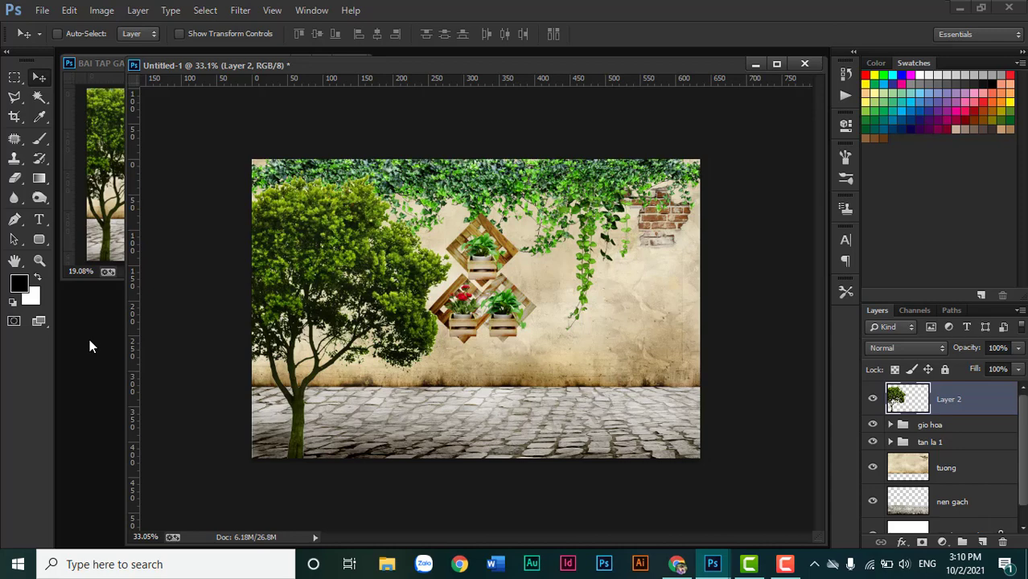
# Open XICH DU.jpg and fit the whole image in view.
pyautogui.hotkey('ctrl', 'o')
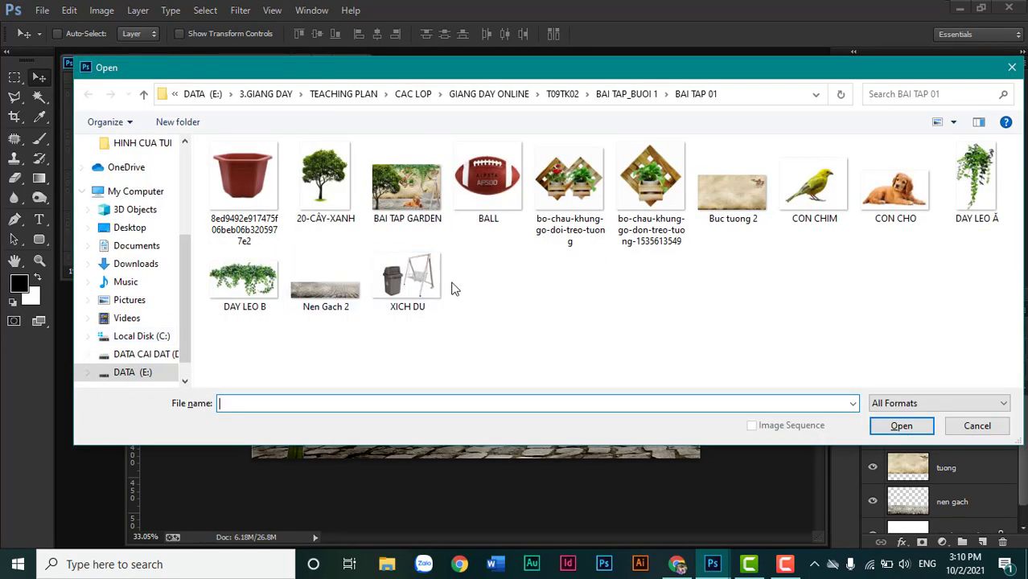
pyautogui.doubleClick(421, 287)
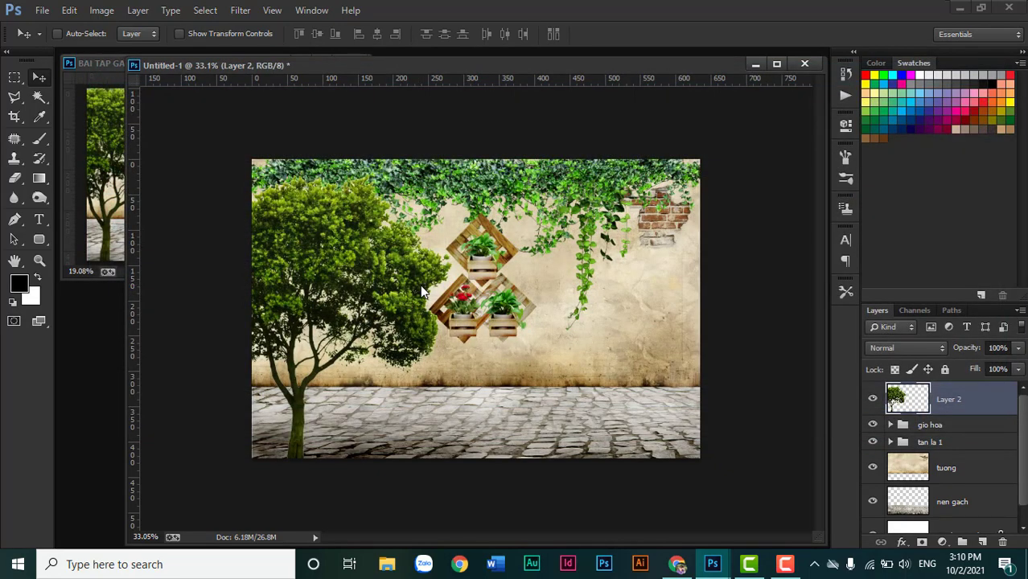
pyautogui.hotkey('ctrl', '0')
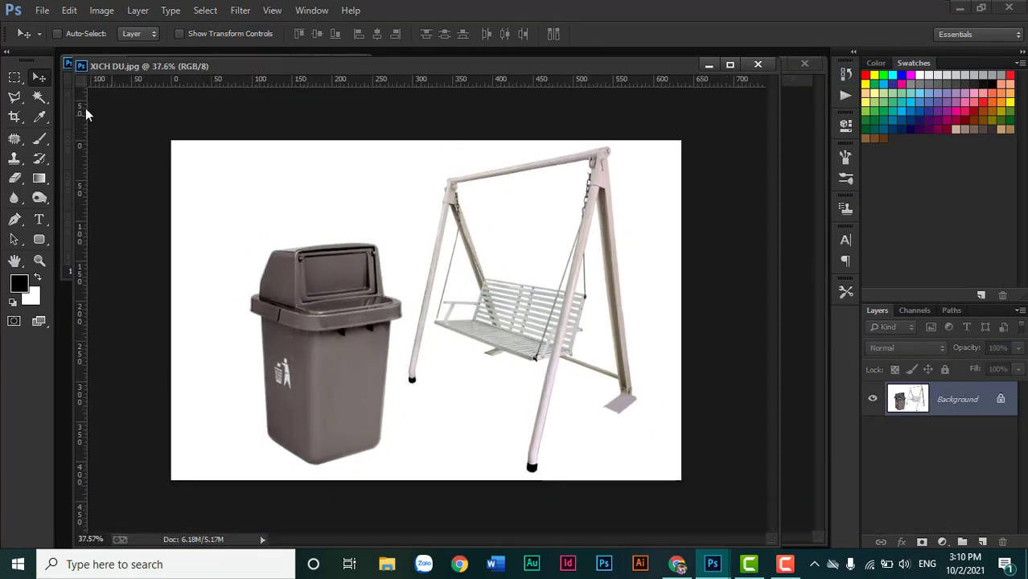
# Magic Wand the white background, close XICH DU, and paste the bin and swing into the collage.
pyautogui.click(40, 99)
pyautogui.click(332, 198)
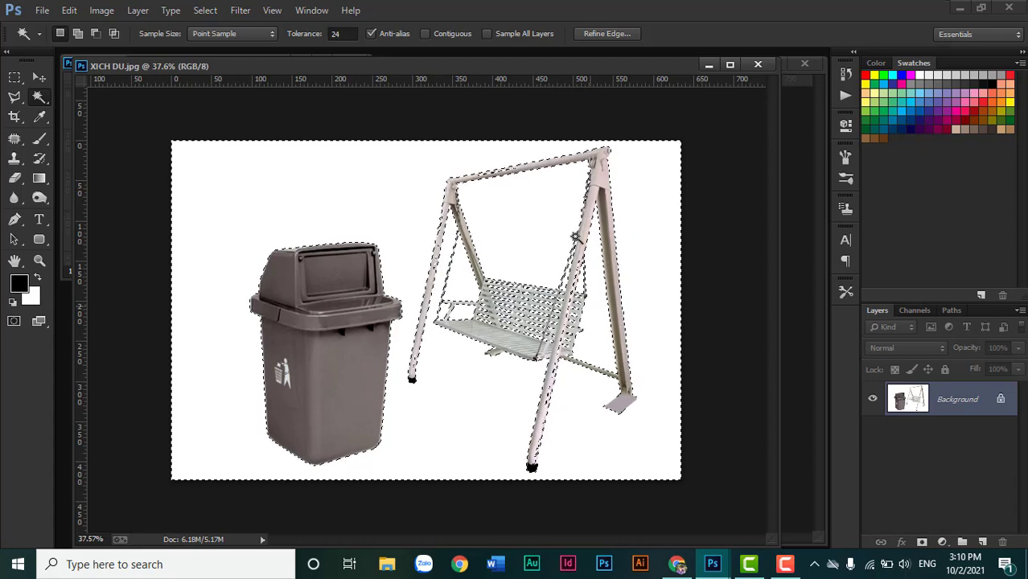
pyautogui.scroll(2, 454, 342)
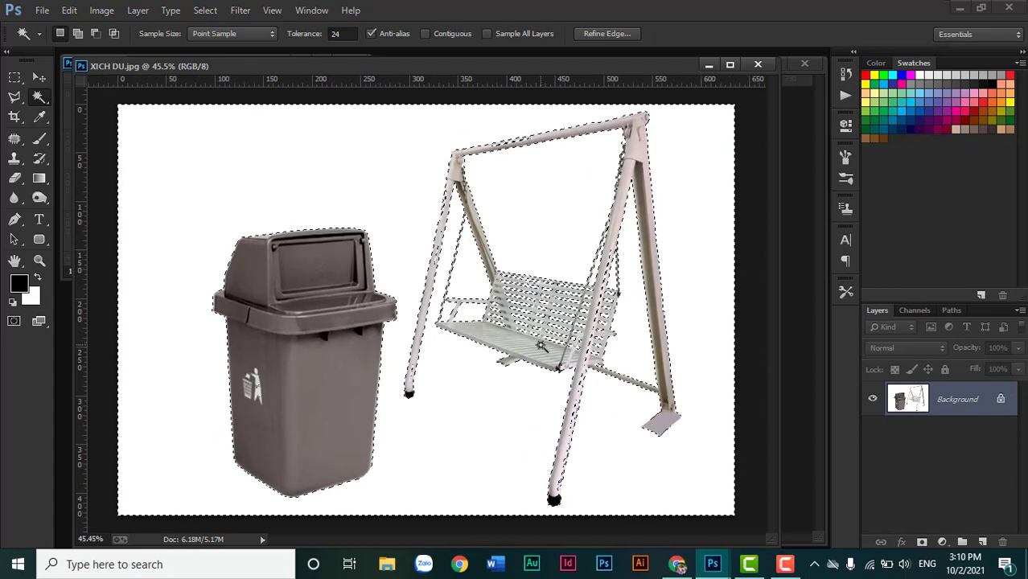
pyautogui.scroll(-2, 541, 346)
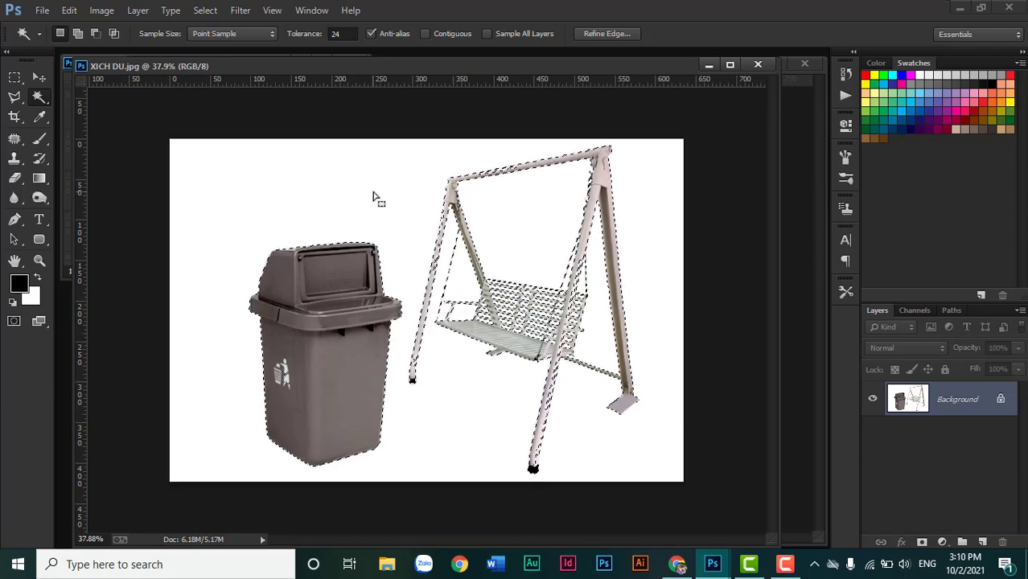
pyautogui.click(757, 64)
pyautogui.hotkey('ctrl', 'v')
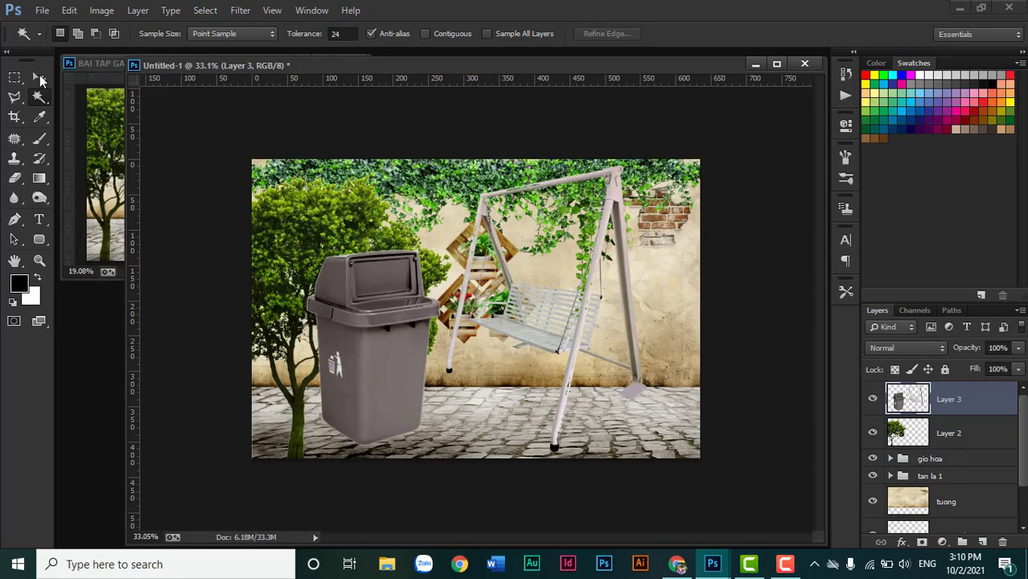
# Nudge the pasted bin and swing slightly right and down.
pyautogui.click(40, 78)
pyautogui.moveTo(556, 346); pyautogui.dragTo(594, 354)
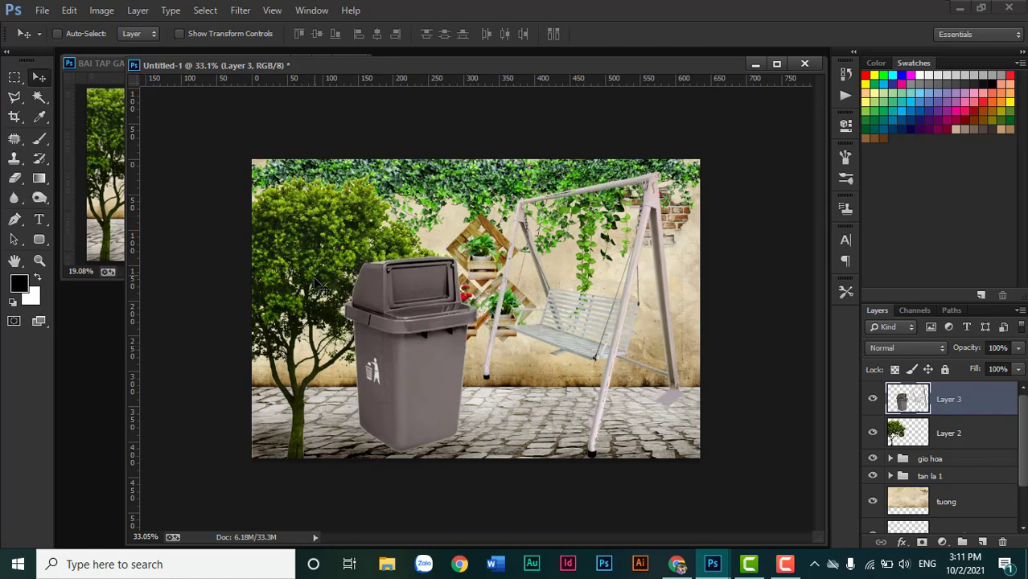
pyautogui.click(17, 99)
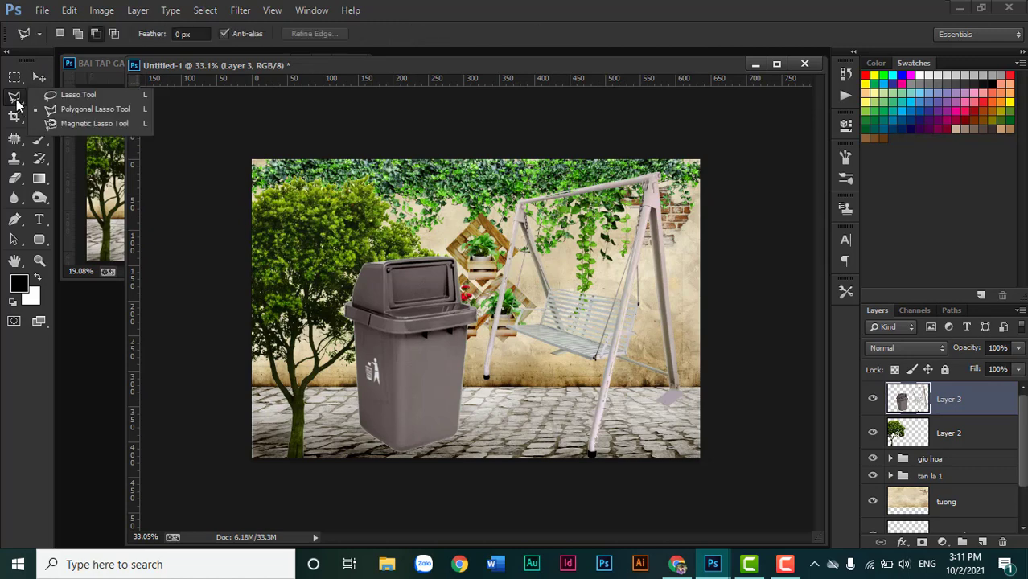
pyautogui.click(86, 109)
# Outline the trash bin with Polygonal Lasso and cut it onto its own layer (Ctrl+Shift+J).
pyautogui.click(310, 256)
pyautogui.click(386, 225)
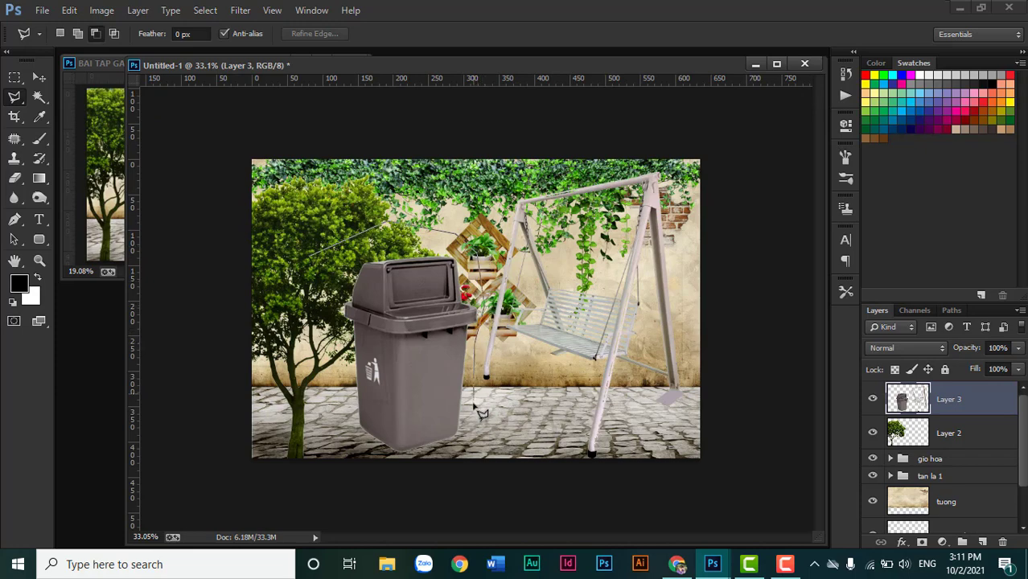
pyautogui.click(456, 456)
pyautogui.click(417, 464)
pyautogui.click(361, 461)
pyautogui.click(305, 409)
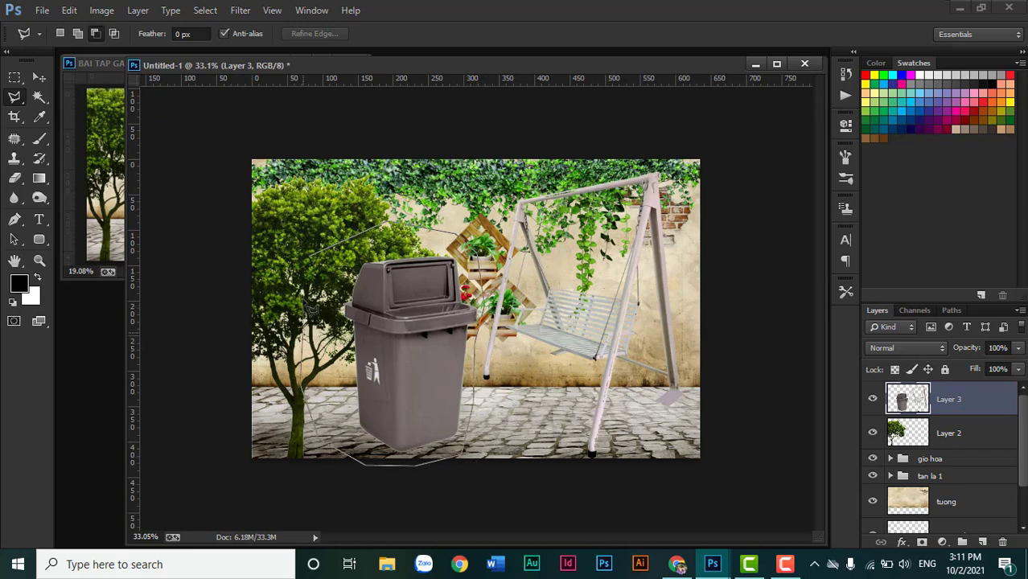
pyautogui.click(313, 263)
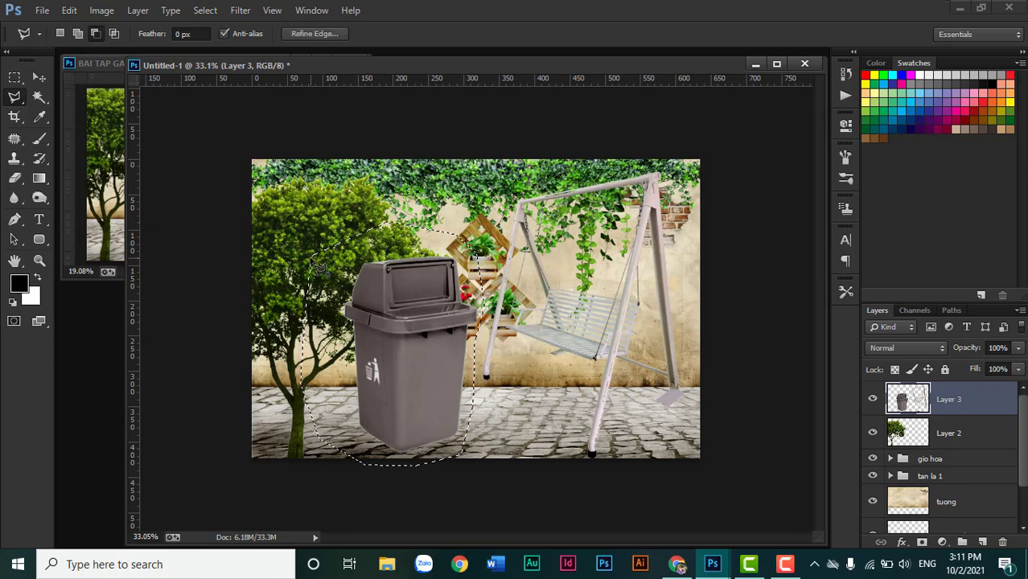
pyautogui.hotkey('ctrl', 'shift', 'j')
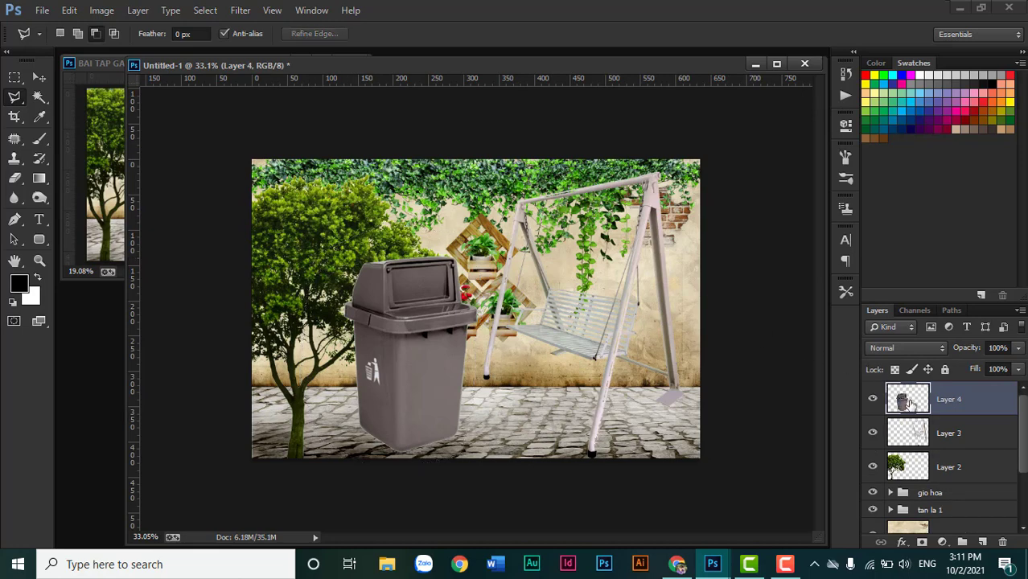
# Shrink the trash bin to about 41%.
pyautogui.hotkey('ctrl', 't')
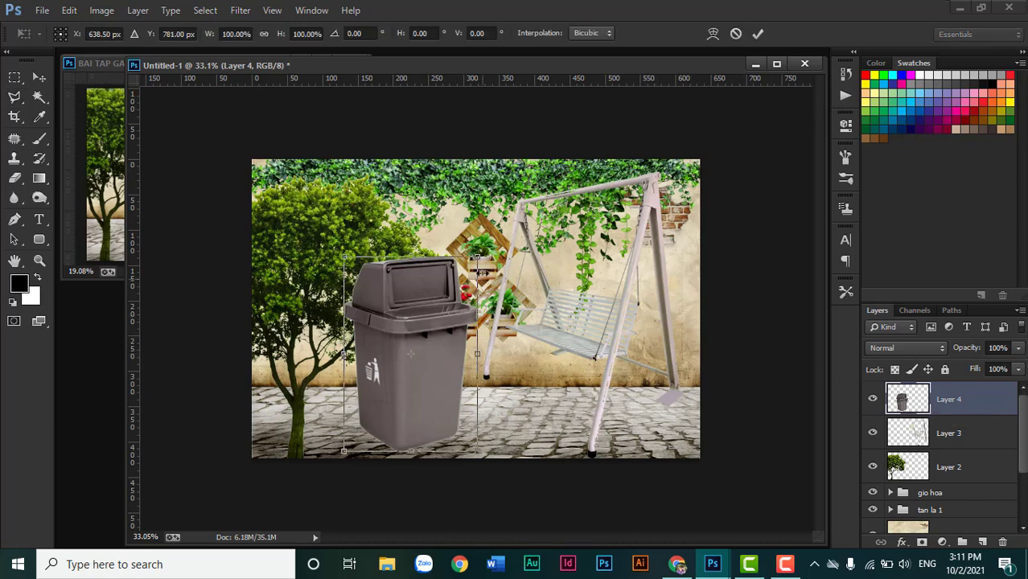
pyautogui.moveTo(477, 258); pyautogui.dragTo(406, 364)
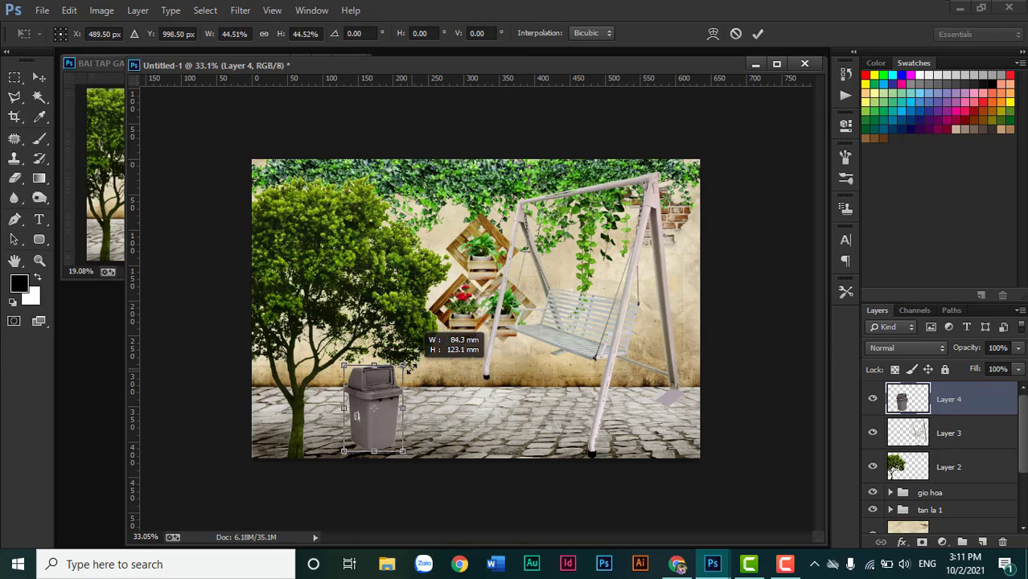
pyautogui.moveTo(406, 364); pyautogui.dragTo(396, 374)
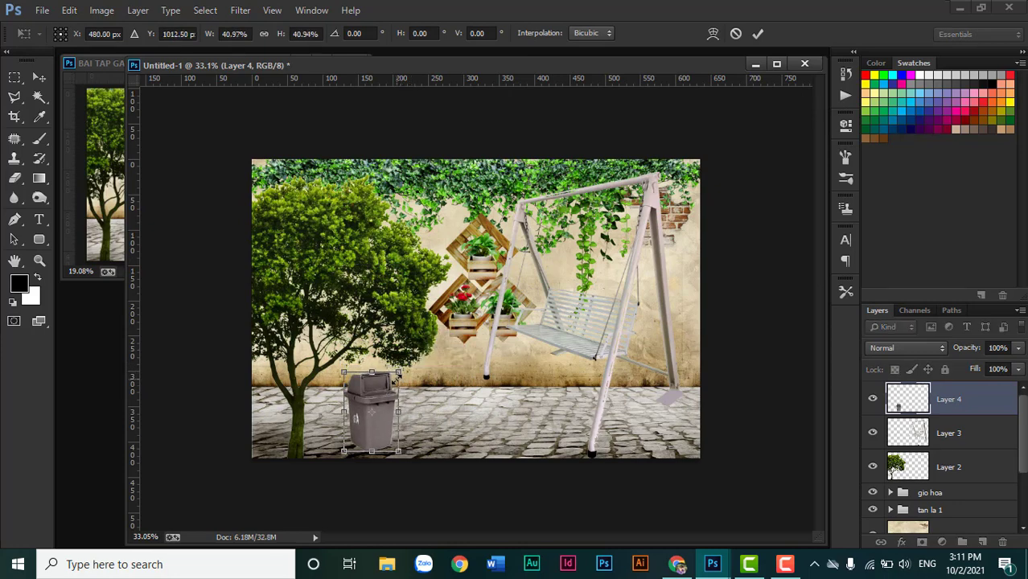
pyautogui.press('Return')
pyautogui.press('l')
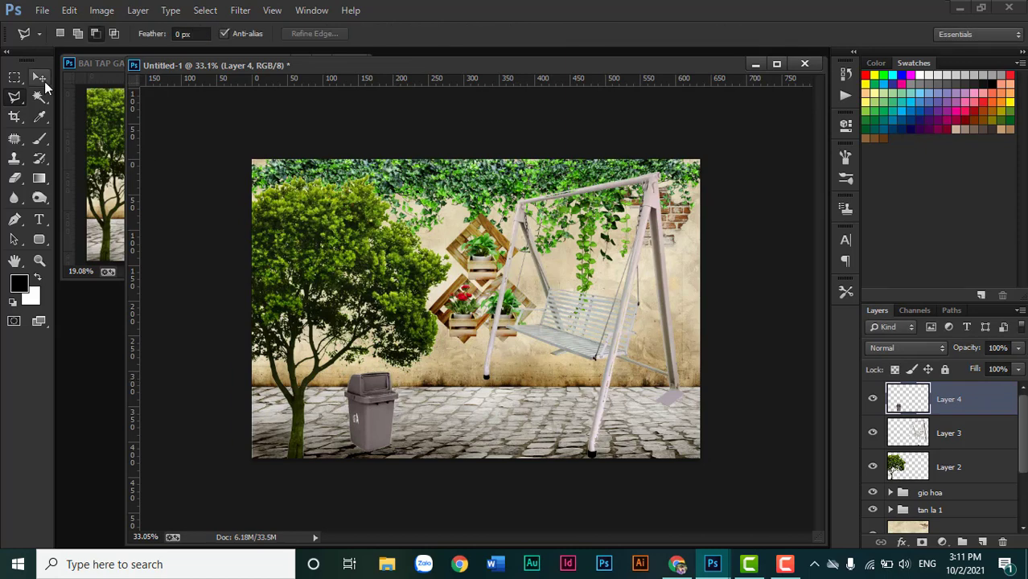
# Move the bin behind the trunk, place its layer below the tree layer, and name it thung rac.
pyautogui.press('v')
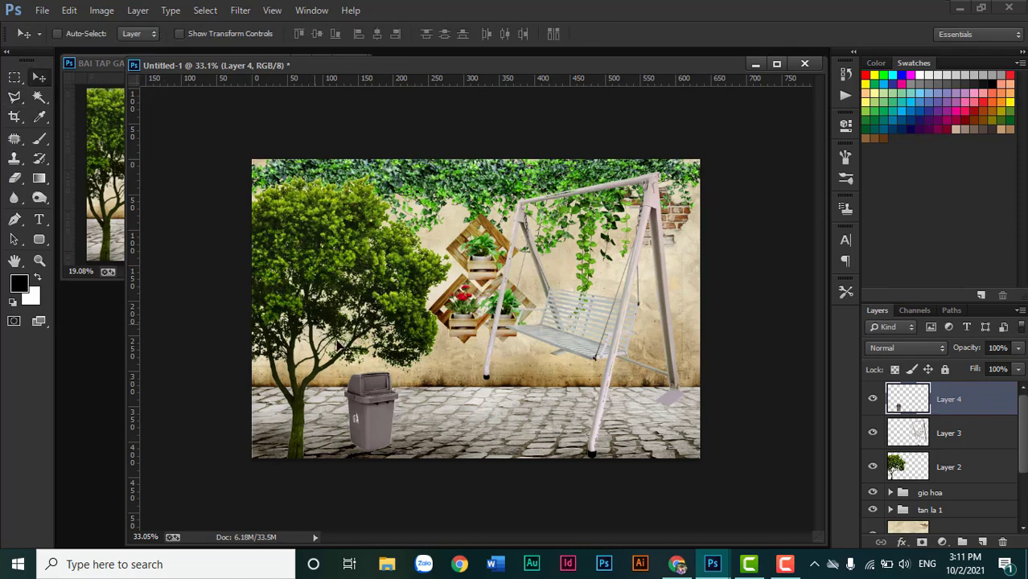
pyautogui.moveTo(383, 395); pyautogui.dragTo(330, 394)
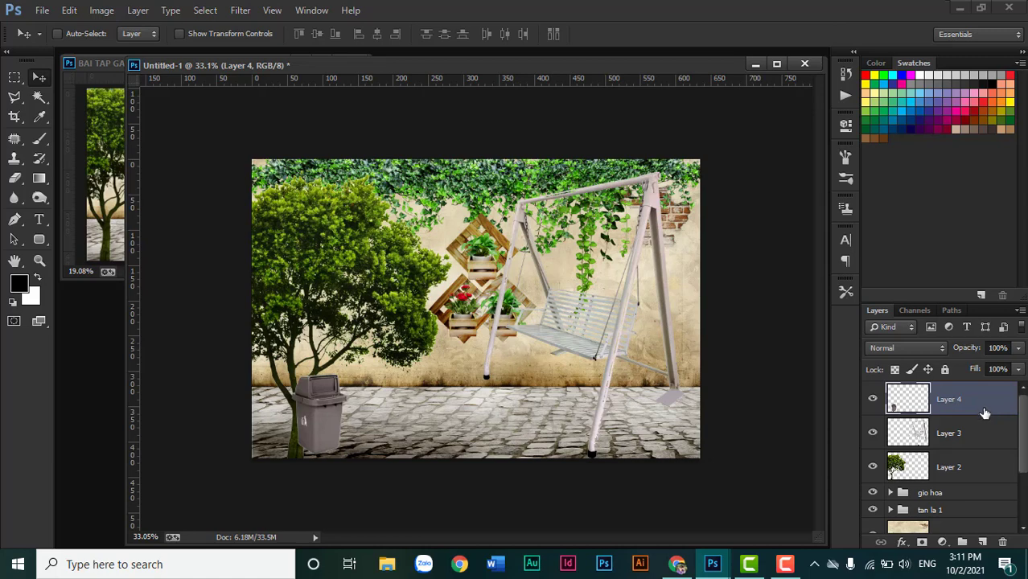
pyautogui.moveTo(985, 412); pyautogui.dragTo(967, 471)
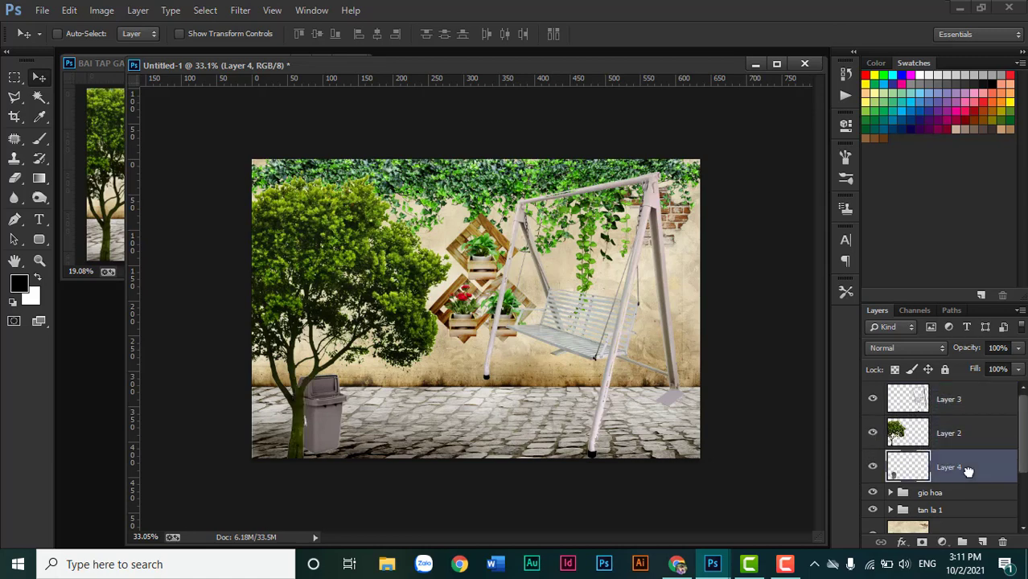
pyautogui.moveTo(344, 432); pyautogui.dragTo(339, 428)
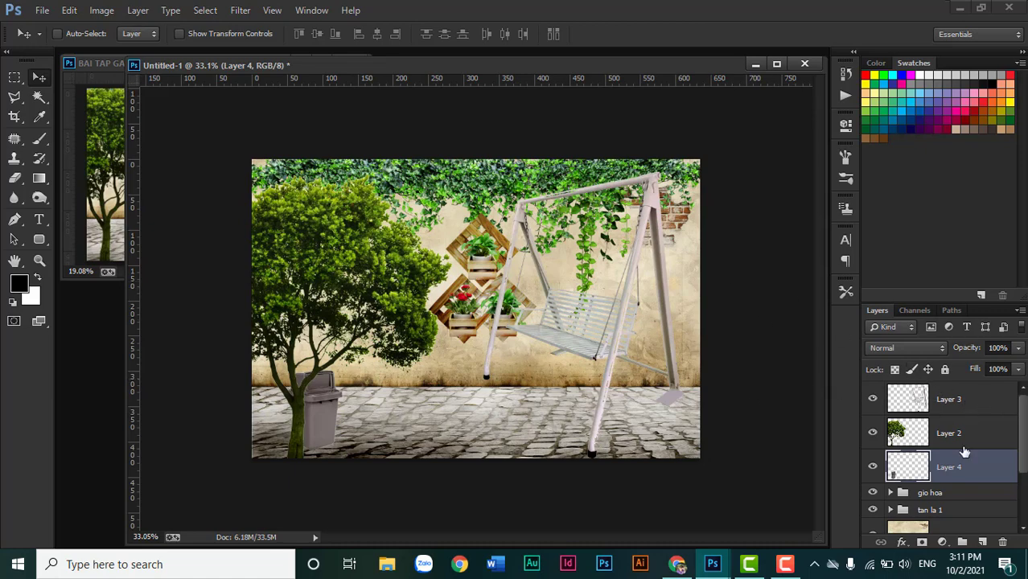
pyautogui.doubleClick(951, 468)
pyautogui.write('thung rac')
pyautogui.press('Return')
pyautogui.click(956, 402)
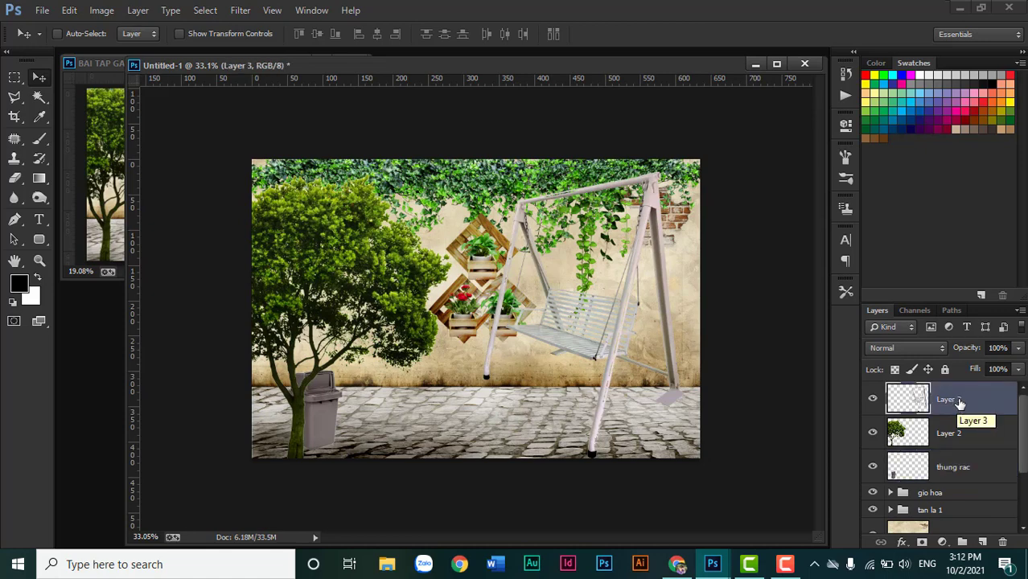
# Rename the swing layer to xich du.
pyautogui.doubleClick(956, 399)
pyautogui.write('xich du')
pyautogui.press('Return')
# Shrink the swing to about 84% and move it down-right onto the paving.
pyautogui.hotkey('ctrl', 't')
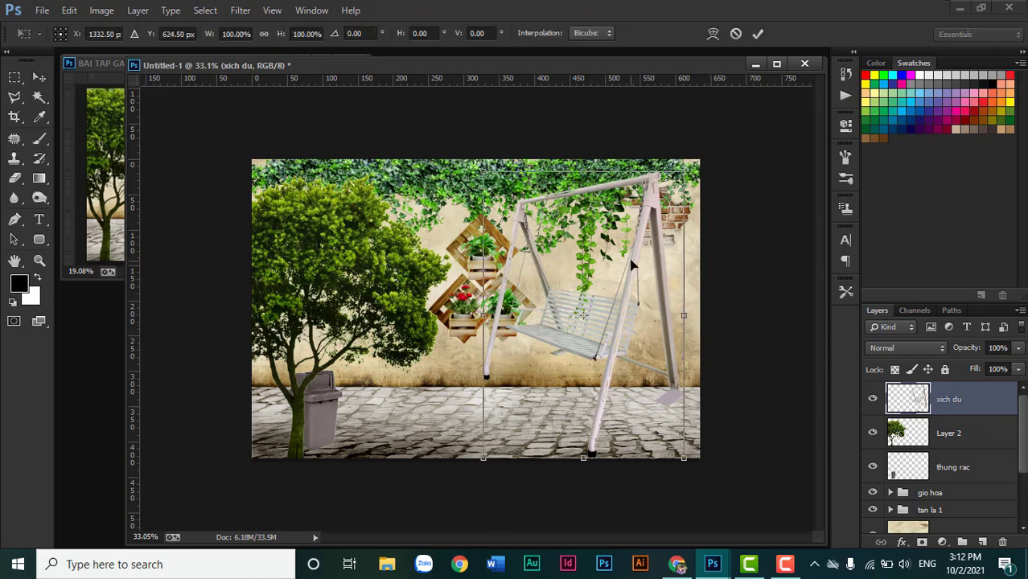
pyautogui.moveTo(484, 171); pyautogui.dragTo(515, 217)
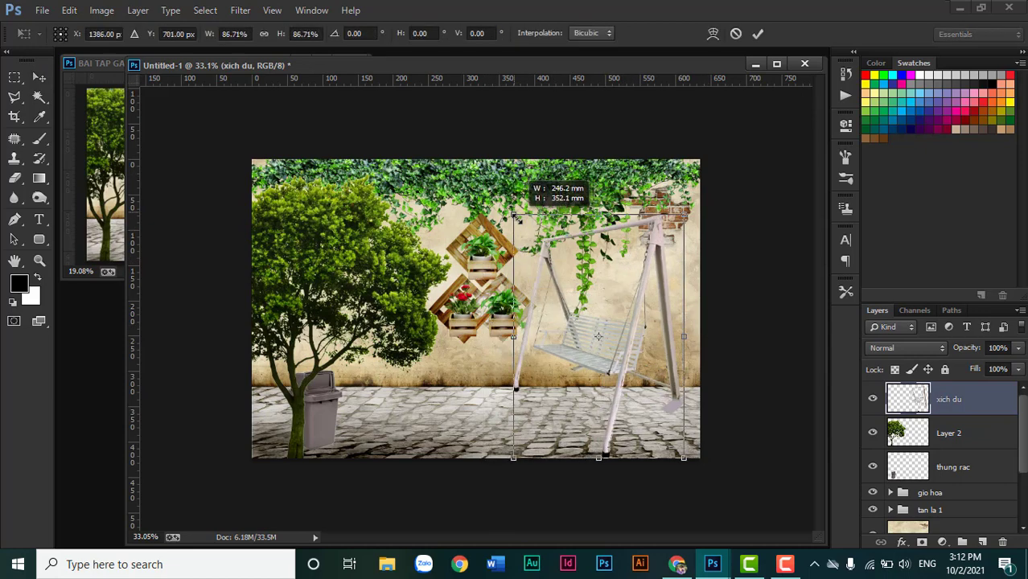
pyautogui.moveTo(607, 298); pyautogui.dragTo(614, 338)
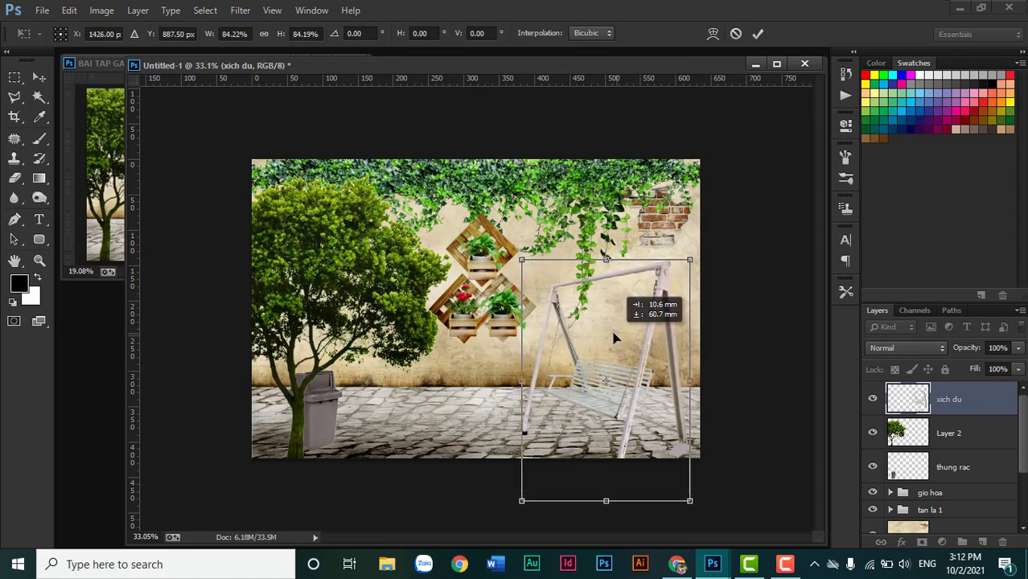
pyautogui.press('Return')
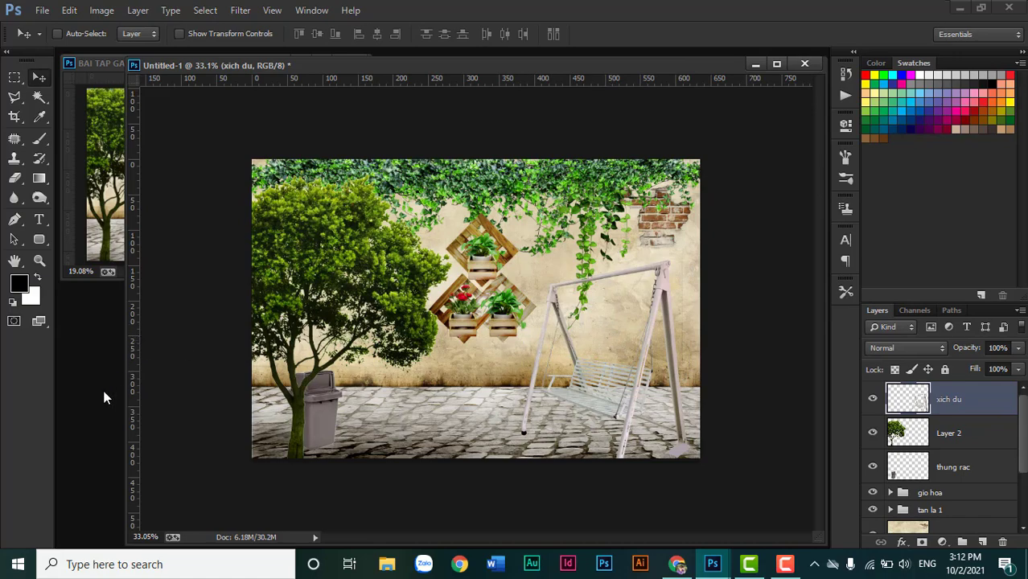
# Open CON CHO.jpg from the BAI TAP 01 folder as a separate document.
pyautogui.hotkey('ctrl', 'o')
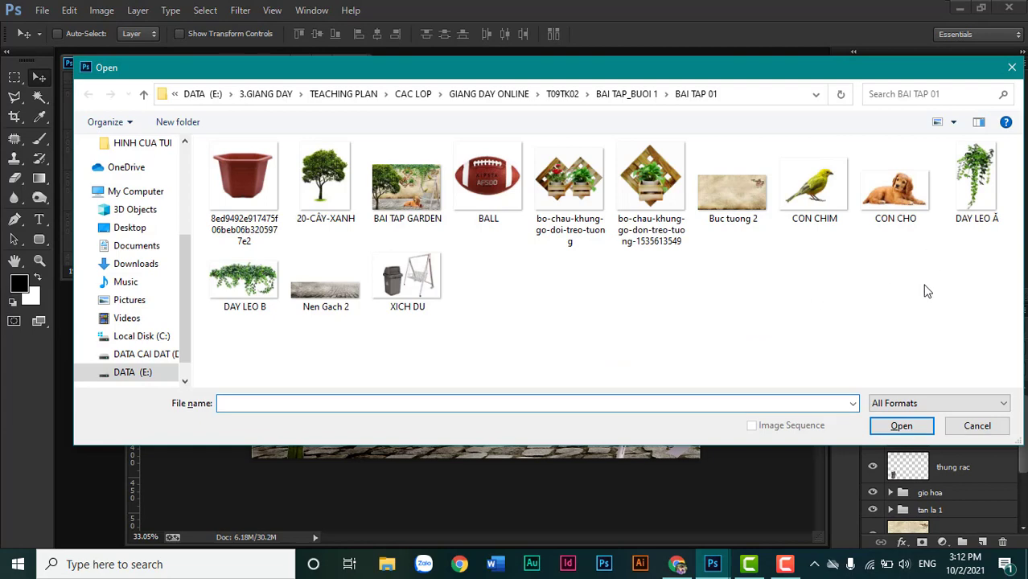
pyautogui.click(897, 183)
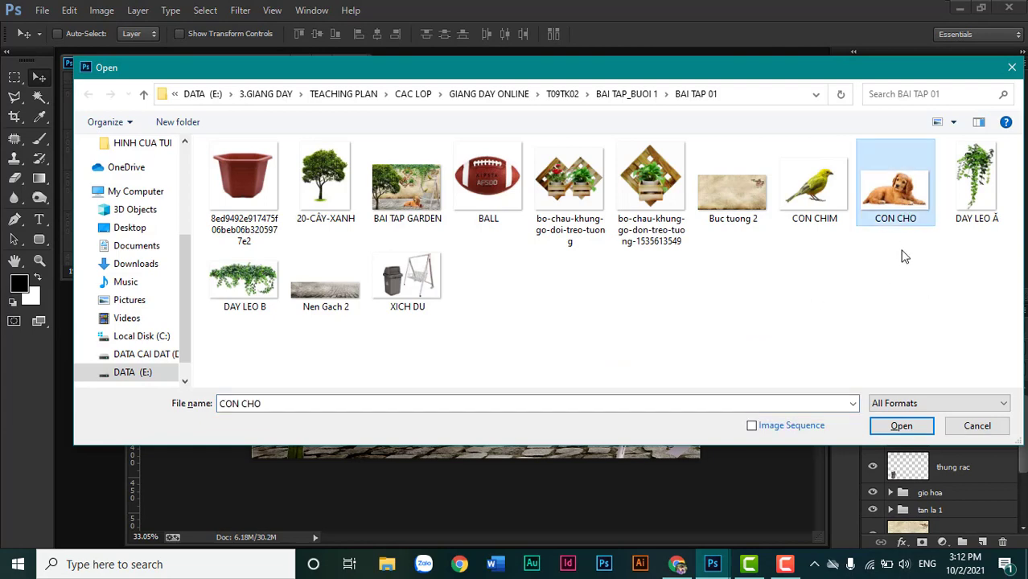
pyautogui.click(893, 425)
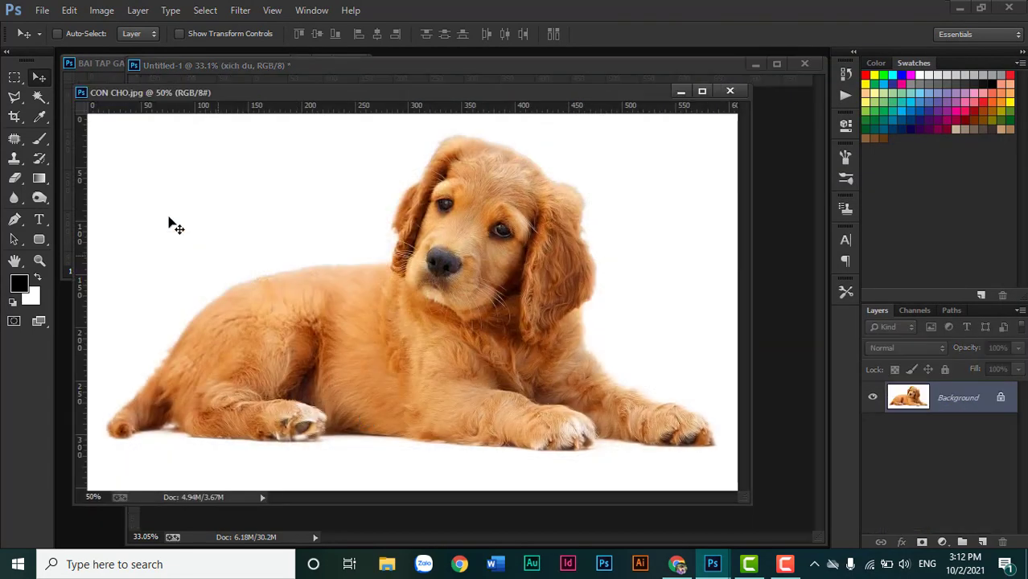
# Magic Wand the white background at Tolerance 43.
pyautogui.click(38, 96)
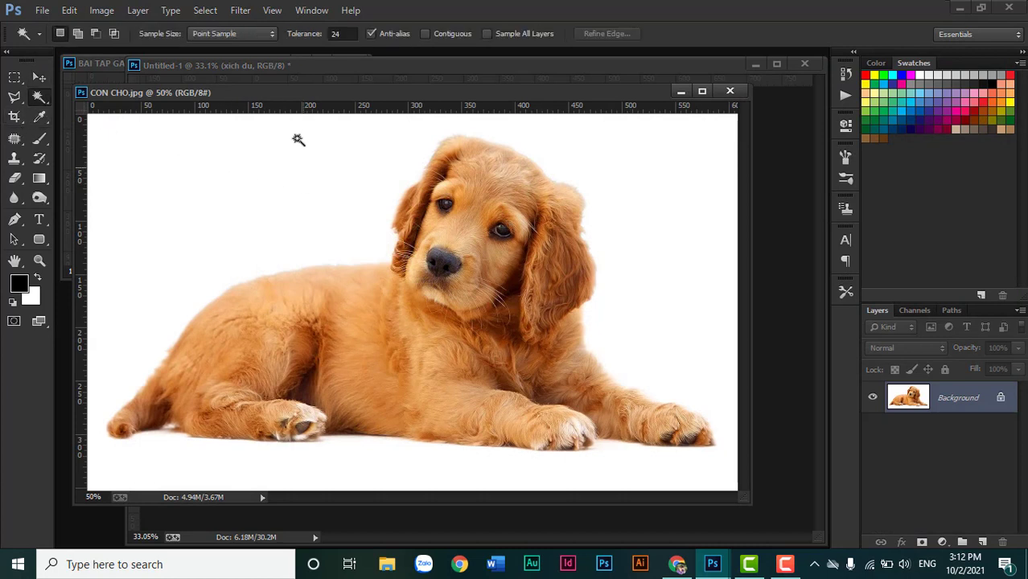
pyautogui.click(346, 37)
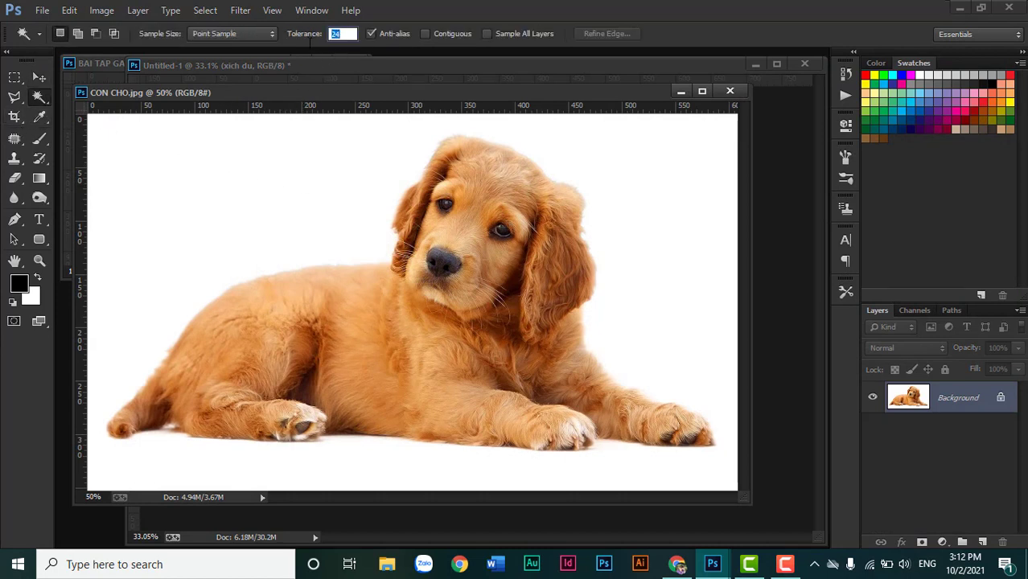
pyautogui.write('43')
pyautogui.click(355, 172)
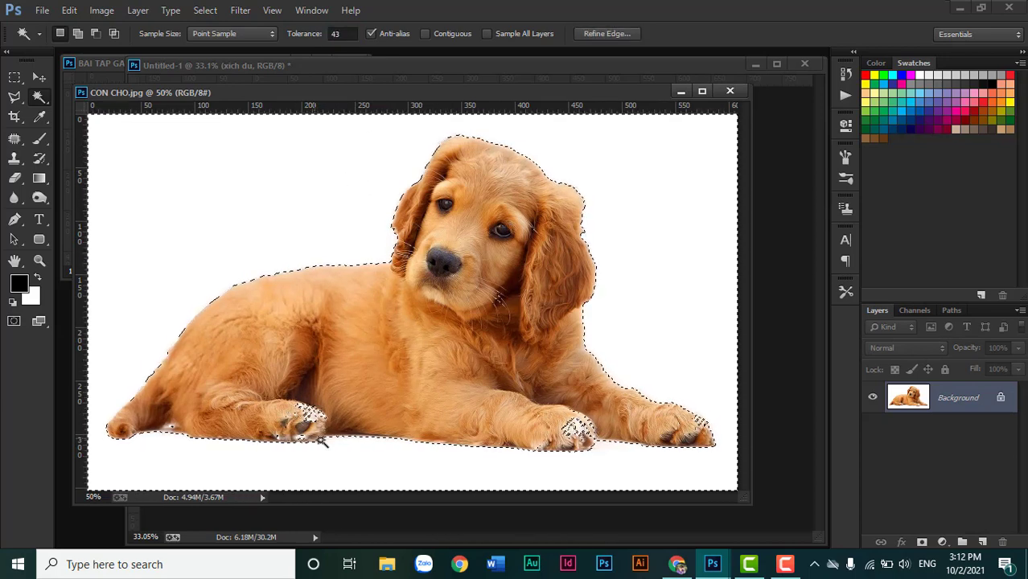
# Lasso-subtract the areas around both front paws, then invert to select only the puppy.
pyautogui.moveTo(14, 98); pyautogui.dragTo(48, 99)
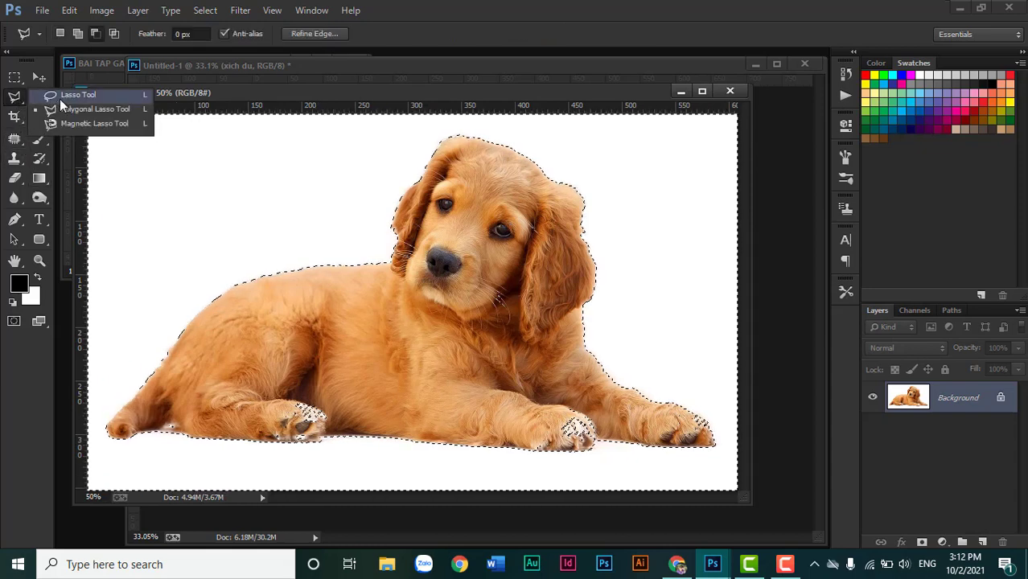
pyautogui.click(60, 99)
pyautogui.click(97, 35)
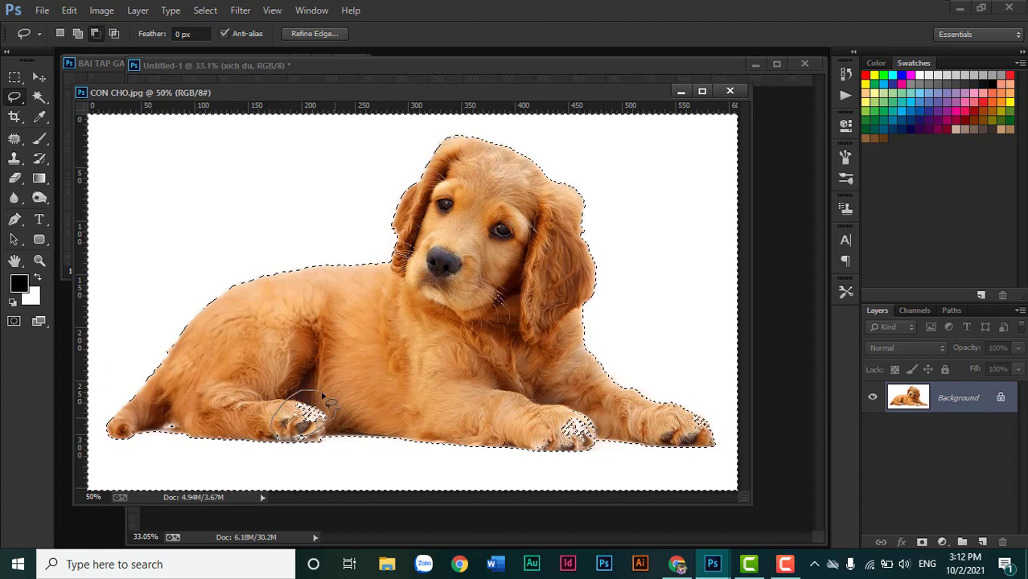
pyautogui.moveTo(330, 400); pyautogui.dragTo(325, 406)
pyautogui.moveTo(563, 404); pyautogui.dragTo(570, 452)
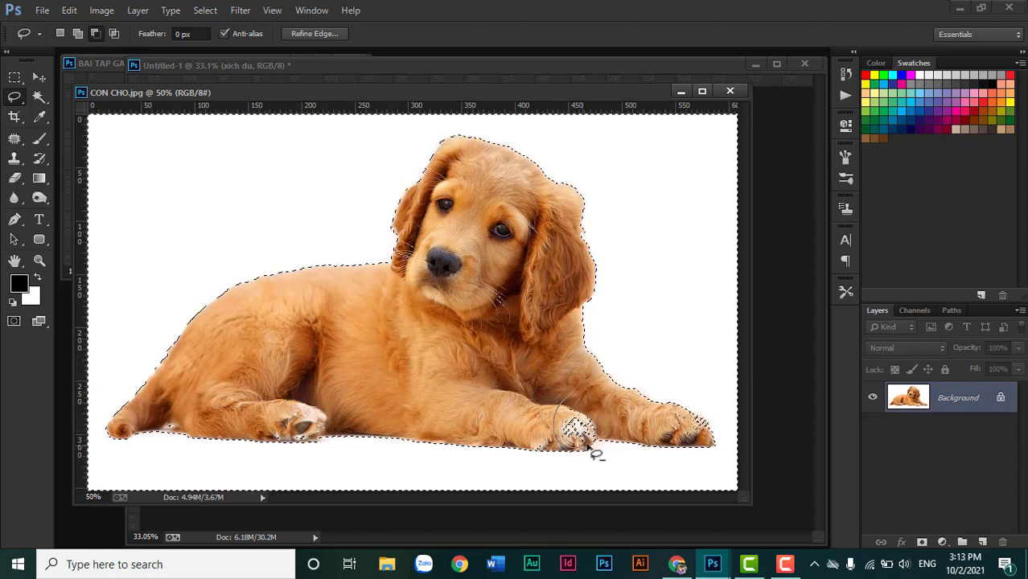
pyautogui.scroll(-2, 358, 294)
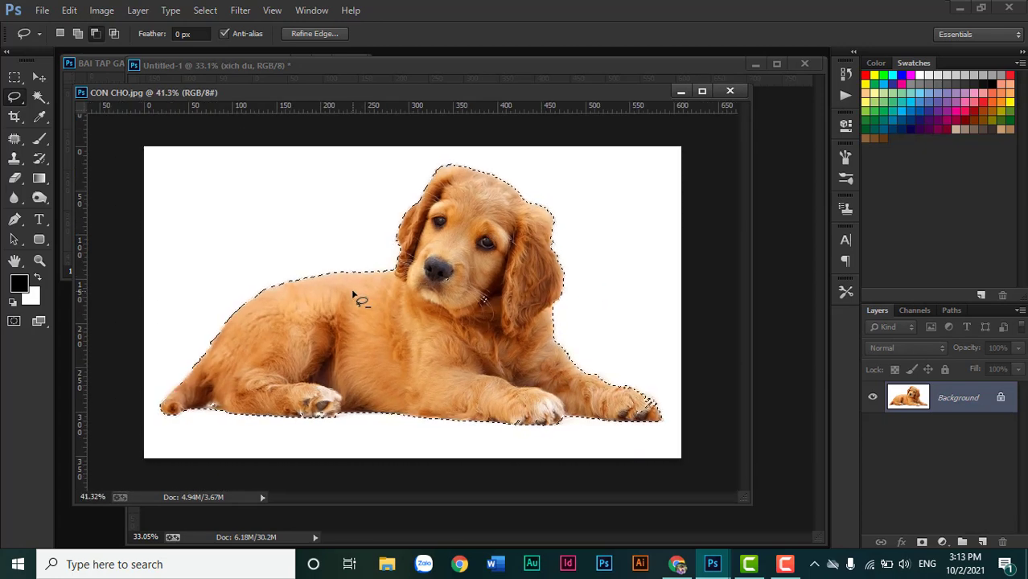
pyautogui.hotkey('ctrl', 'shift', 'i')
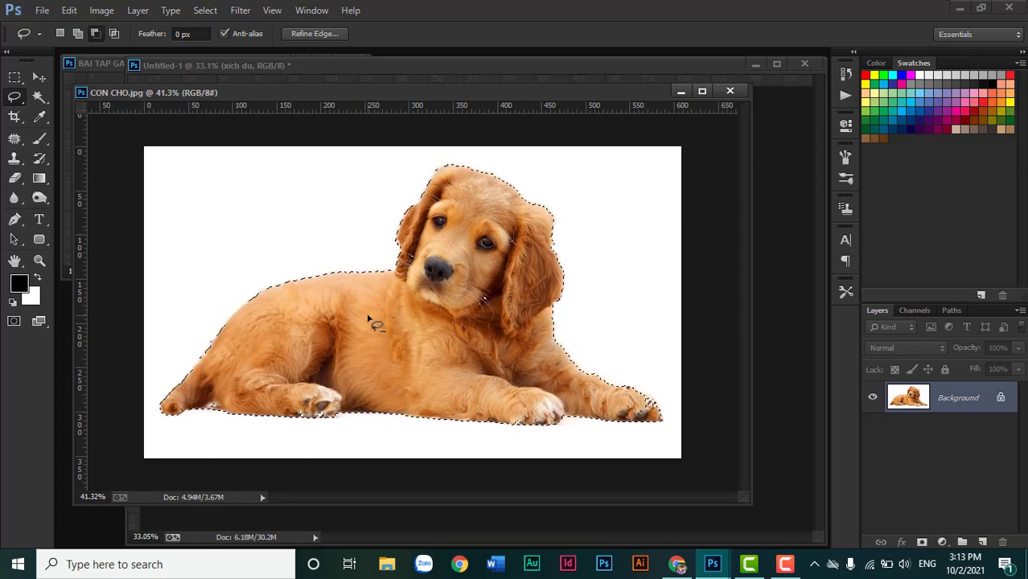
pyautogui.scroll(1, 483, 312)
pyautogui.scroll(1, 483, 312)
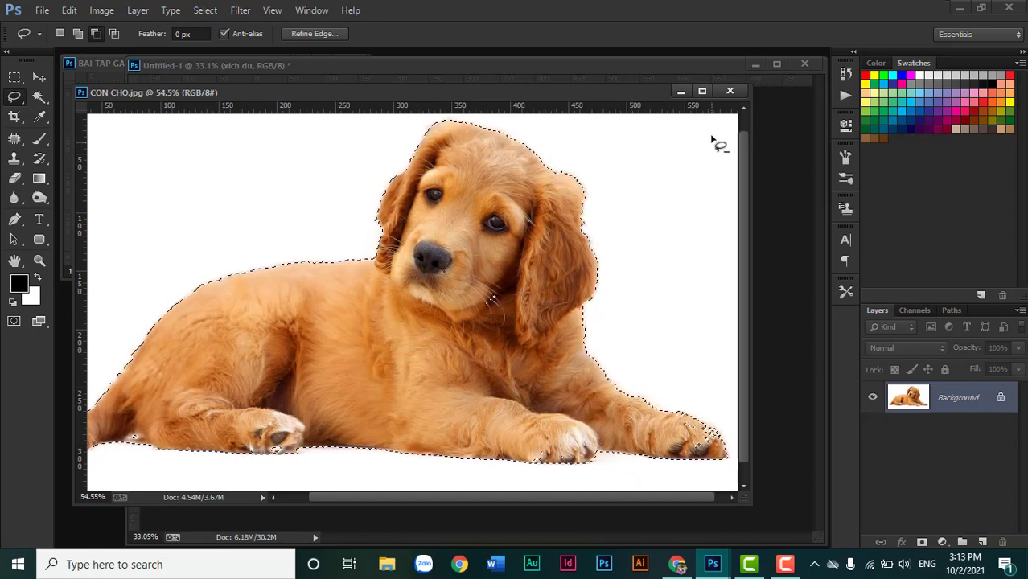
# Paste the puppy into the collage, shrink it to about 36%, and place it near the swing.
pyautogui.click(732, 91)
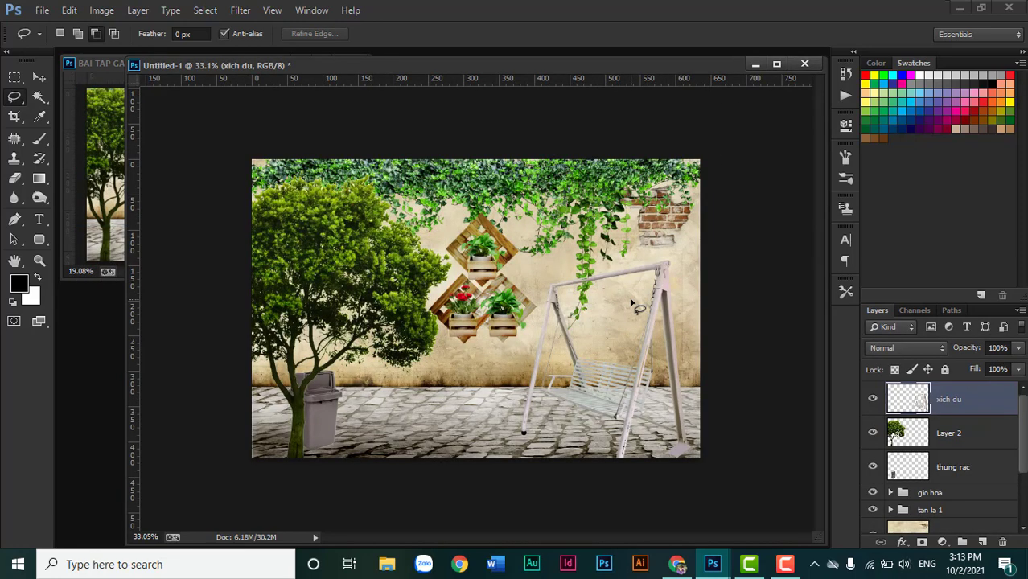
pyautogui.hotkey('ctrl', 'v')
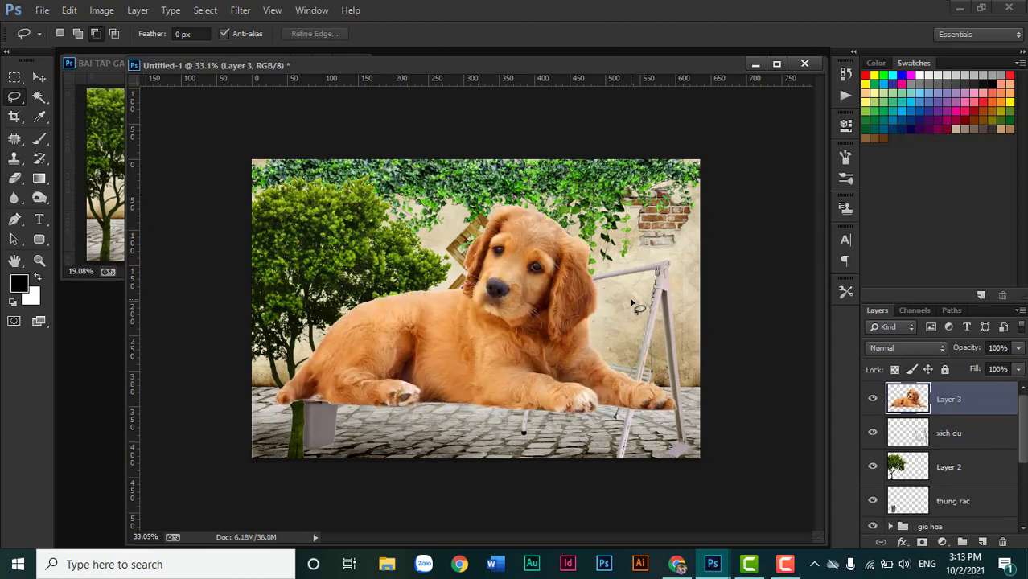
pyautogui.hotkey('ctrl', 't')
pyautogui.moveTo(671, 216)
pyautogui.mouseDown()
pyautogui.moveTo(528, 318)
pyautogui.moveTo(560, 412)
pyautogui.mouseUp()
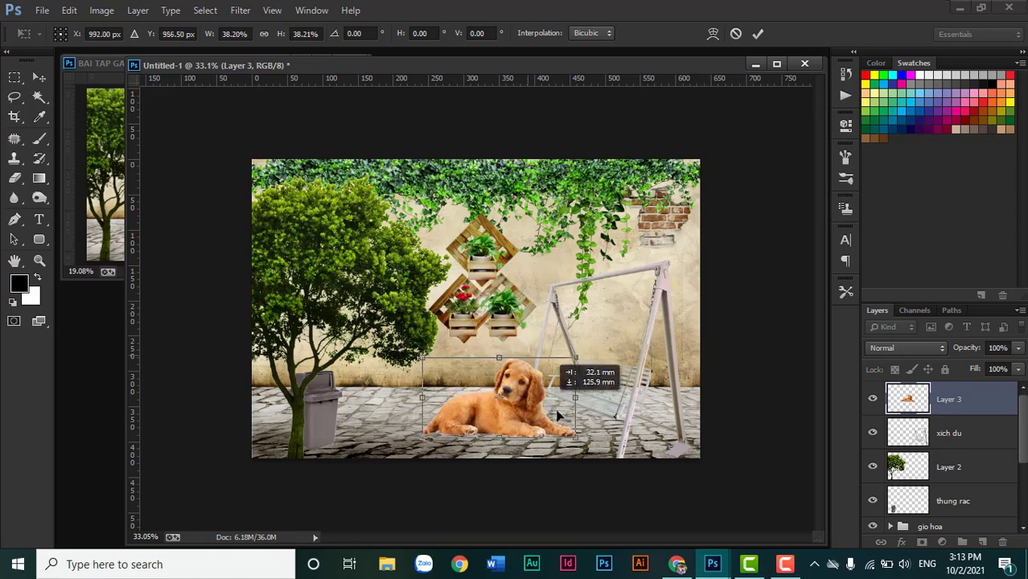
pyautogui.moveTo(581, 371); pyautogui.dragTo(572, 375)
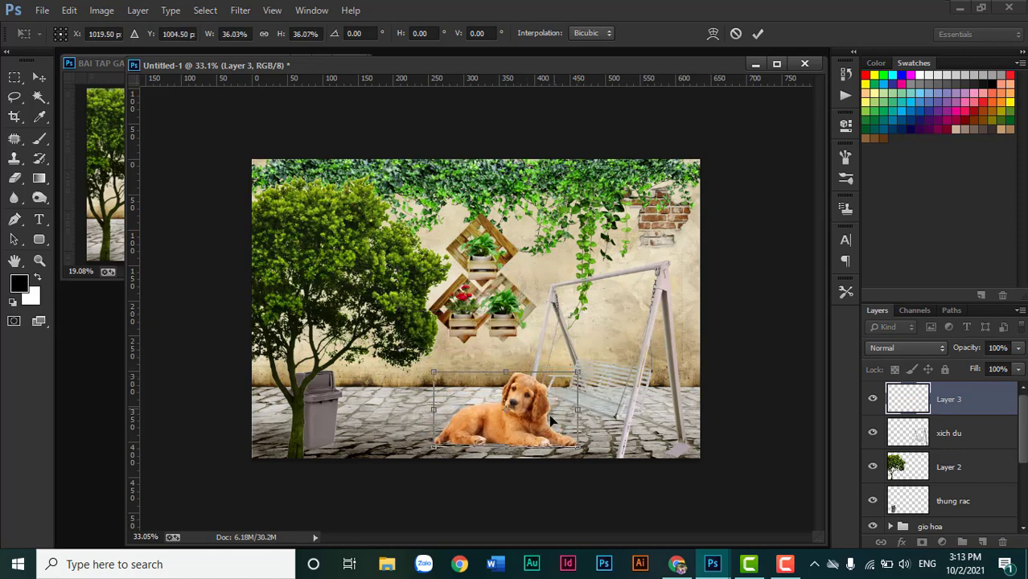
pyautogui.moveTo(552, 420); pyautogui.dragTo(559, 420)
pyautogui.press('Return')
# Switch back to Lasso, fit the collage to the window, and bring up the Open dialog.
pyautogui.press('l')
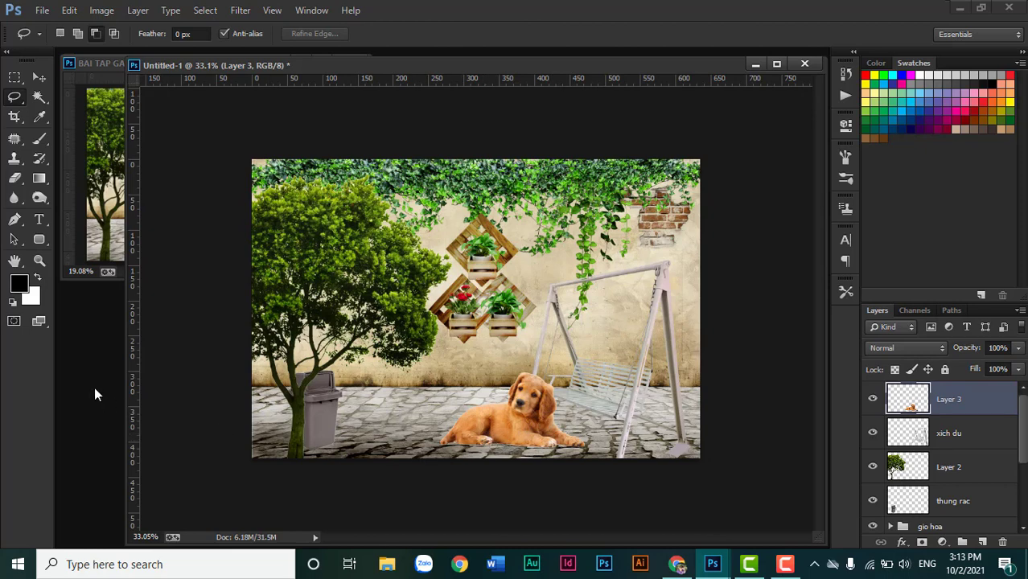
pyautogui.hotkey('ctrl', '0')
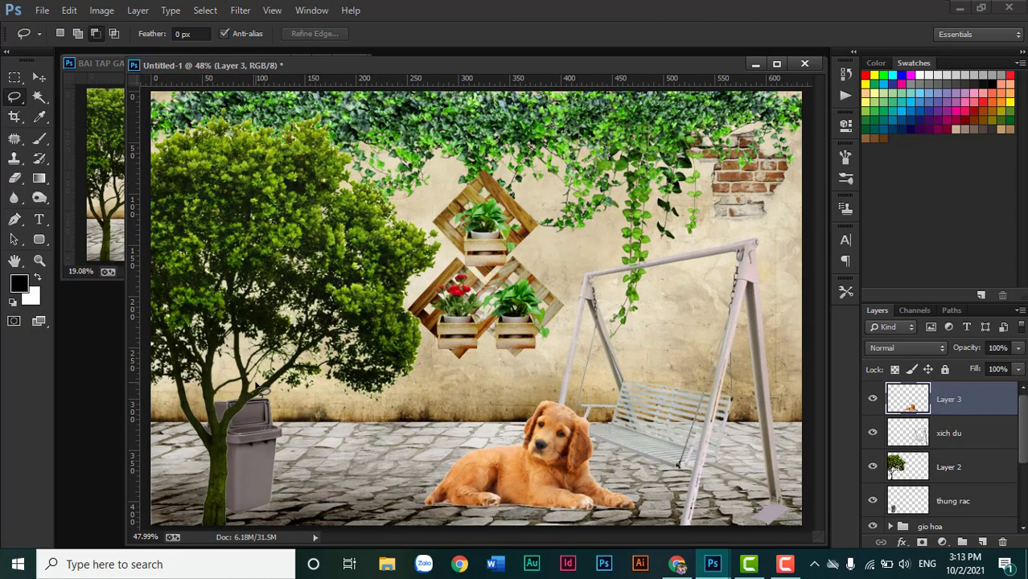
pyautogui.hotkey('ctrl', 'o')
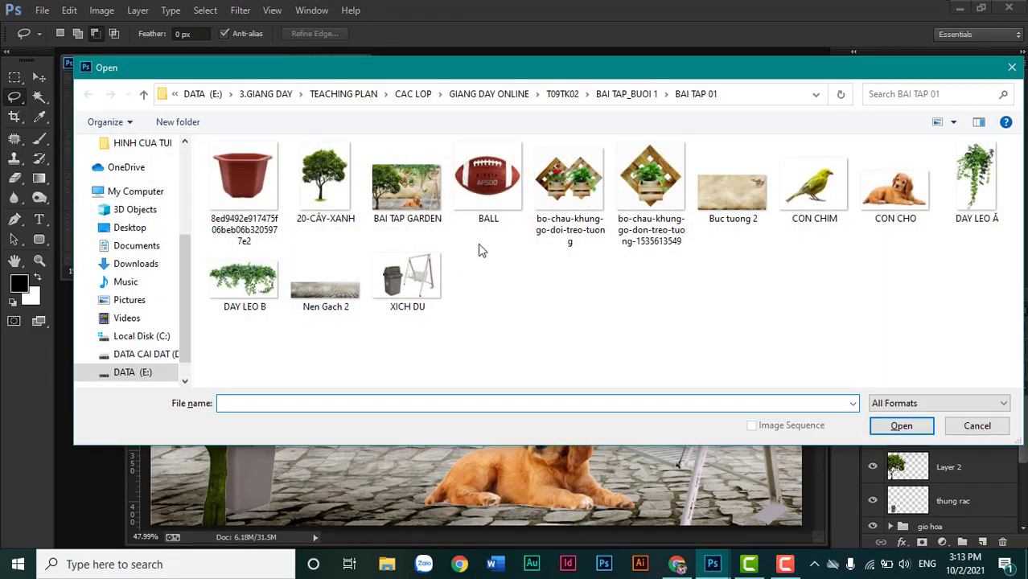
# Open BALL.jpg and Magic Wand its white background with Tolerance 12.
pyautogui.click(505, 185)
pyautogui.doubleClick(505, 185)
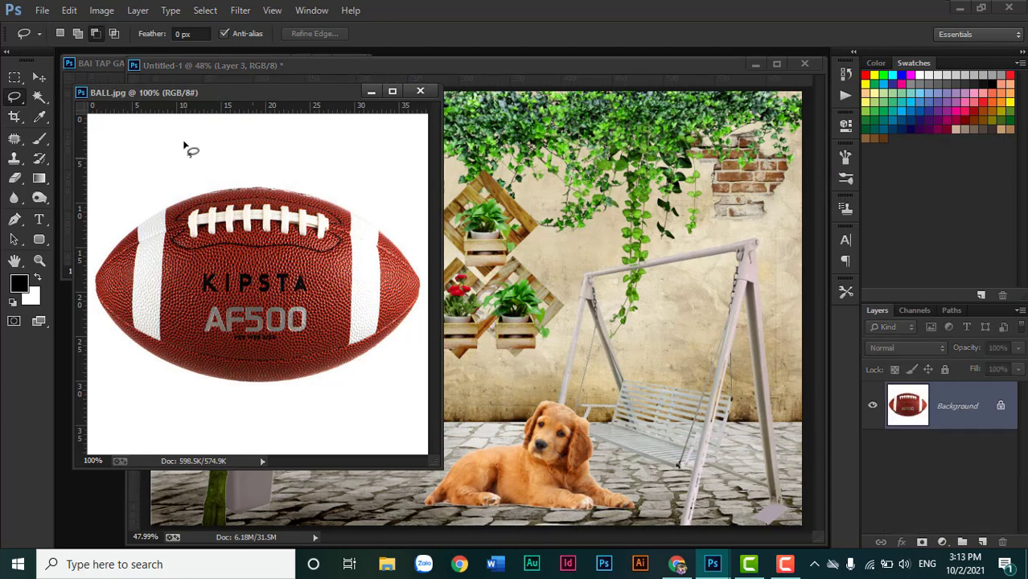
pyautogui.click(45, 96)
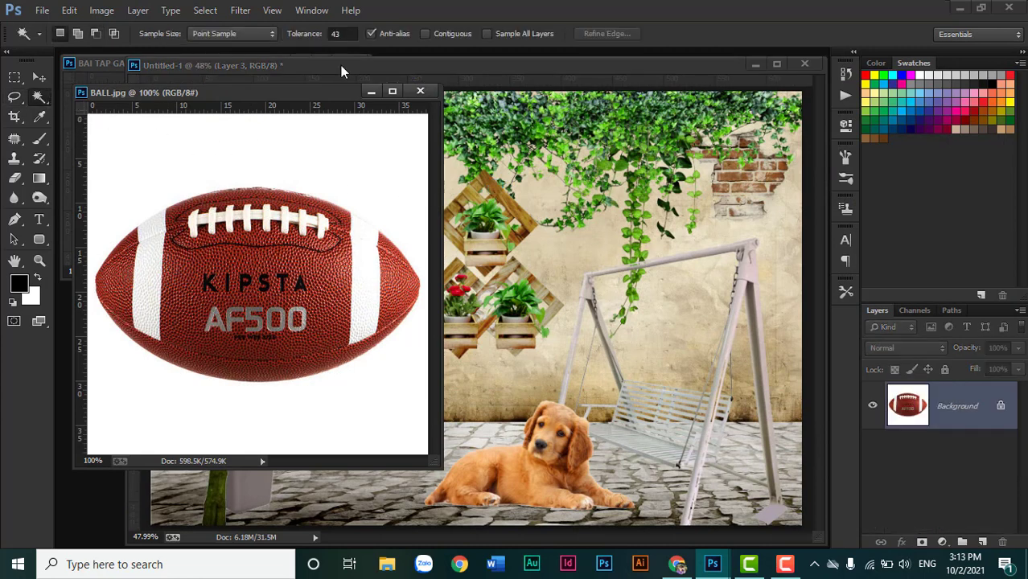
pyautogui.click(286, 34)
pyautogui.write('12')
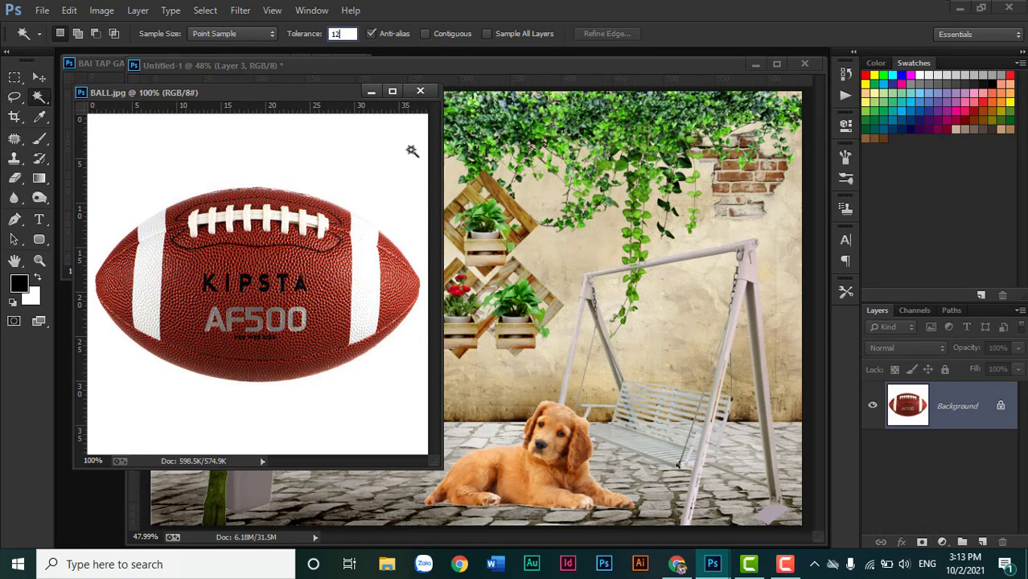
pyautogui.click(390, 165)
pyautogui.scroll(-1, 390, 167)
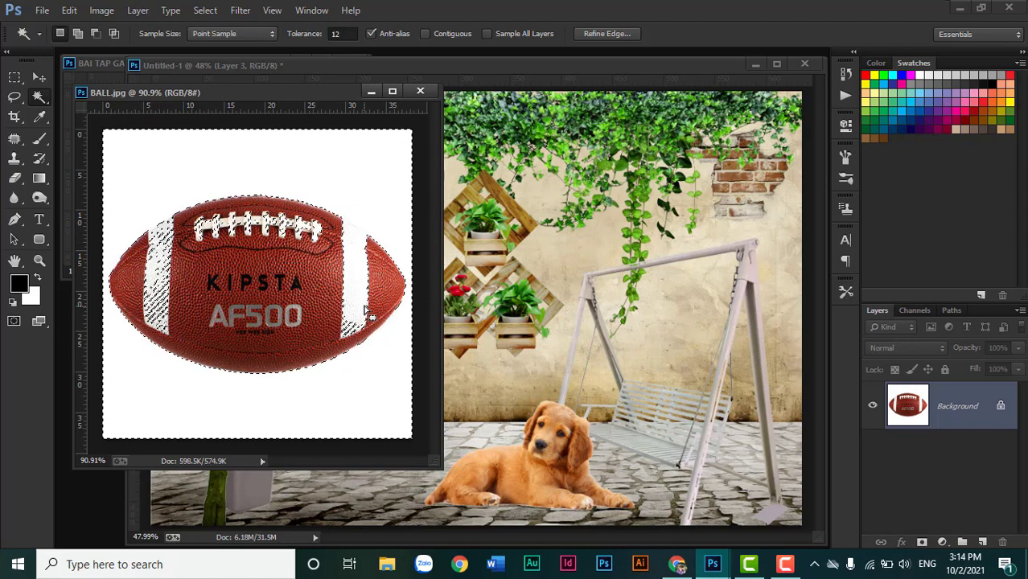
# Use Polygonal Lasso in subtract mode to remove the ball's white stripes from the selection.
pyautogui.moveTo(14, 96); pyautogui.dragTo(72, 105)
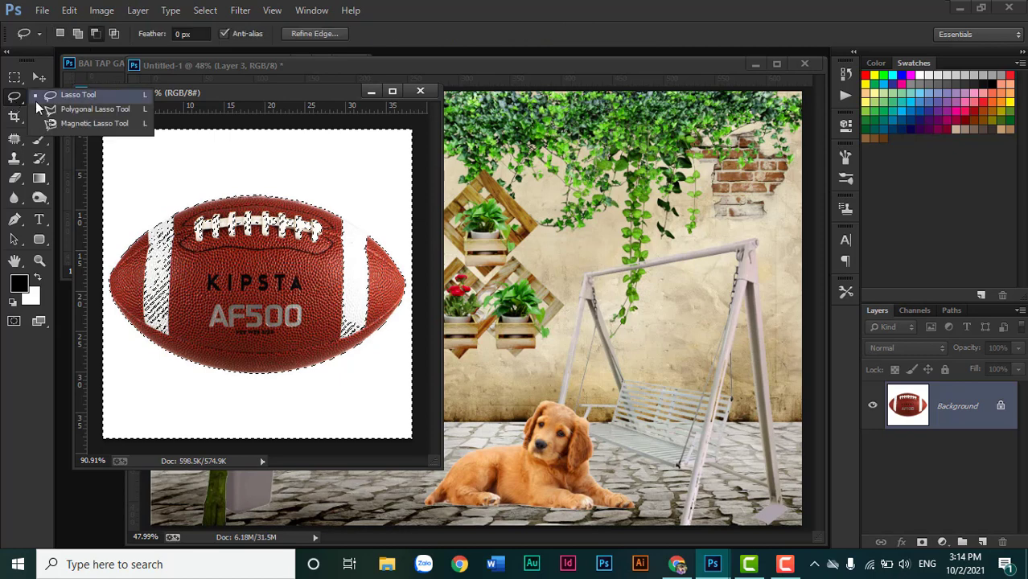
pyautogui.click(70, 113)
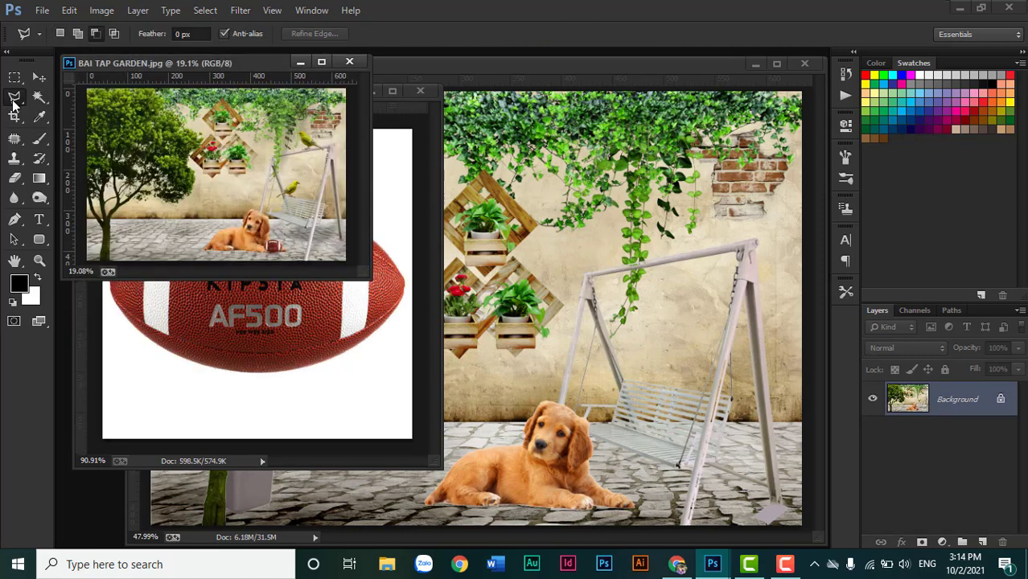
pyautogui.click(434, 147)
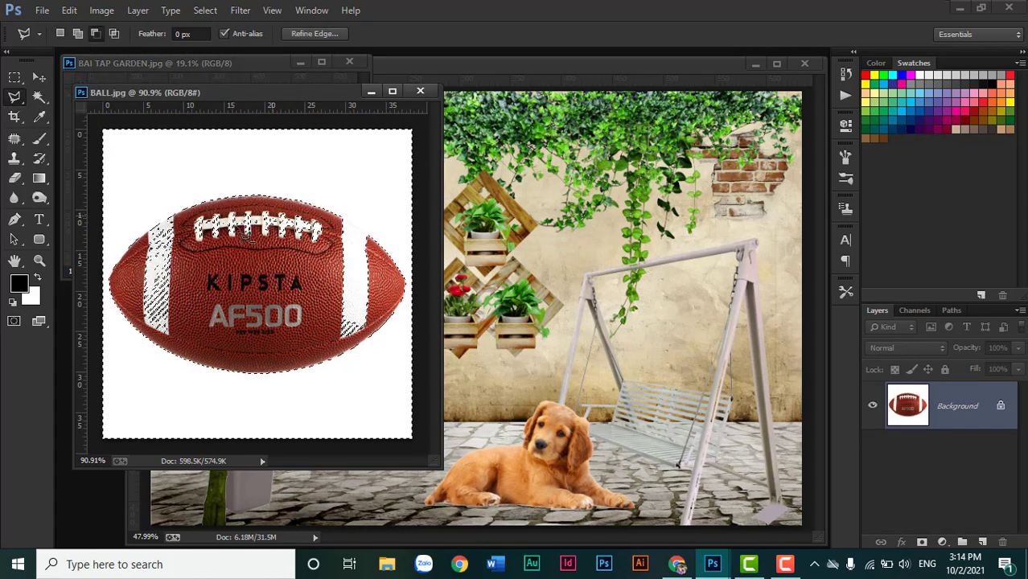
pyautogui.click(95, 33)
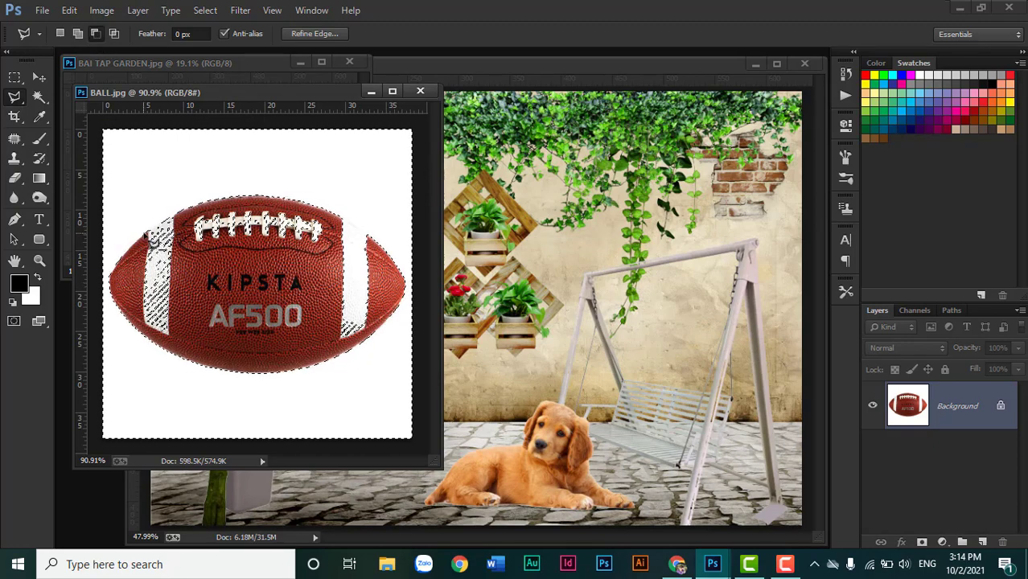
pyautogui.moveTo(178, 222)
pyautogui.mouseDown()
pyautogui.moveTo(296, 219)
pyautogui.moveTo(373, 249)
pyautogui.mouseUp()
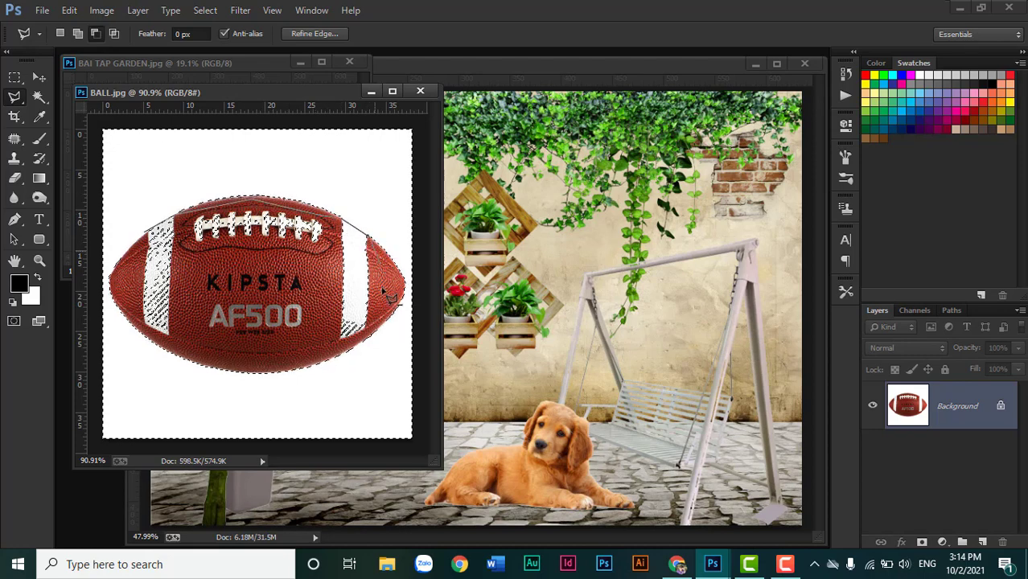
pyautogui.moveTo(379, 263)
pyautogui.mouseDown()
pyautogui.moveTo(326, 354)
pyautogui.moveTo(200, 363)
pyautogui.moveTo(170, 350)
pyautogui.moveTo(156, 239)
pyautogui.mouseUp()
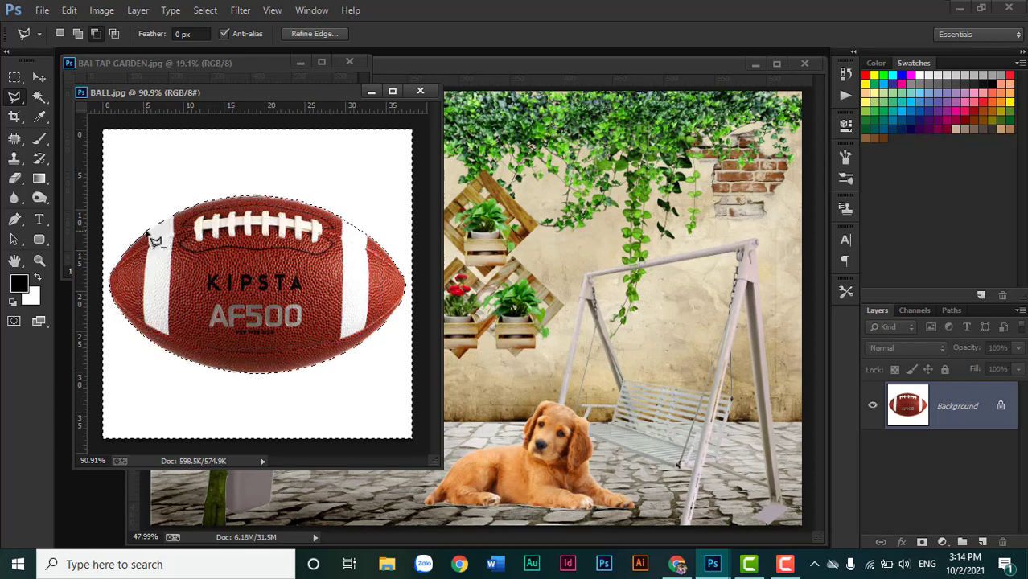
# Invert to select only the football, close BALL.jpg, and bring Untitled-1 forward.
pyautogui.scroll(-1, 155, 239)
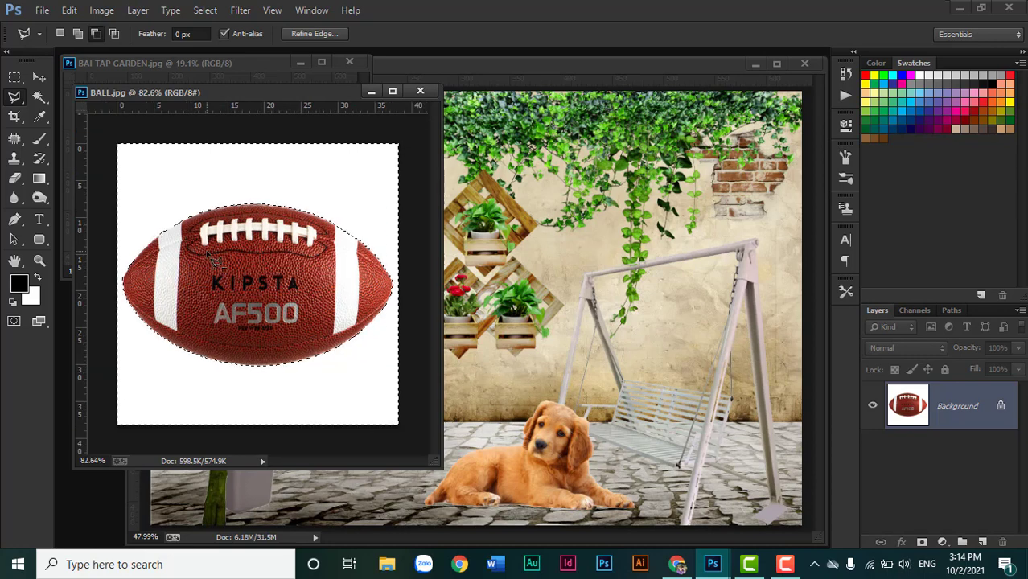
pyautogui.hotkey('ctrl', 'shift', 'i')
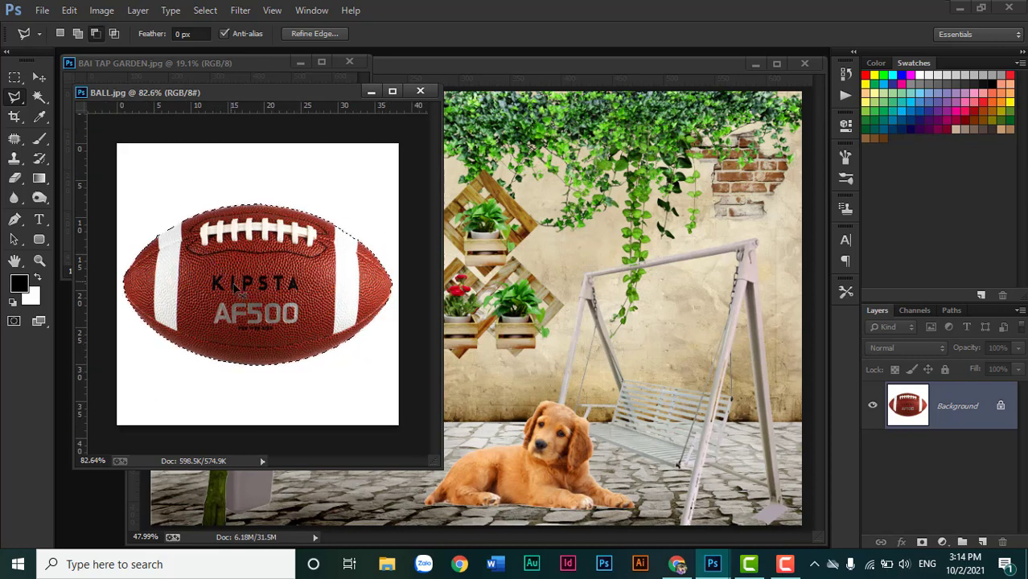
pyautogui.click(420, 91)
pyautogui.click(476, 65)
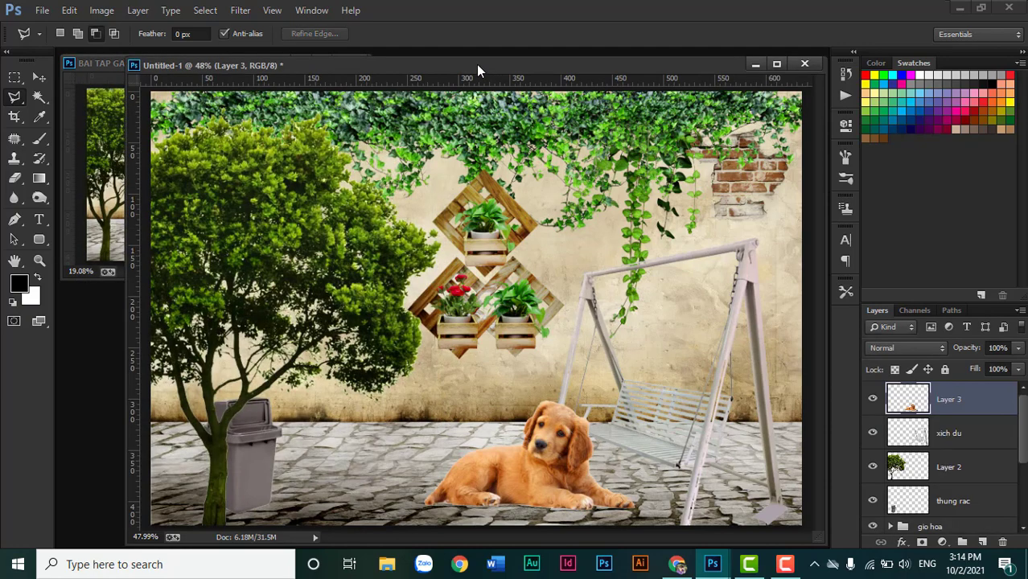
# Paste the football into the collage and shrink it to about a quarter size.
pyautogui.hotkey('ctrl', 'v')
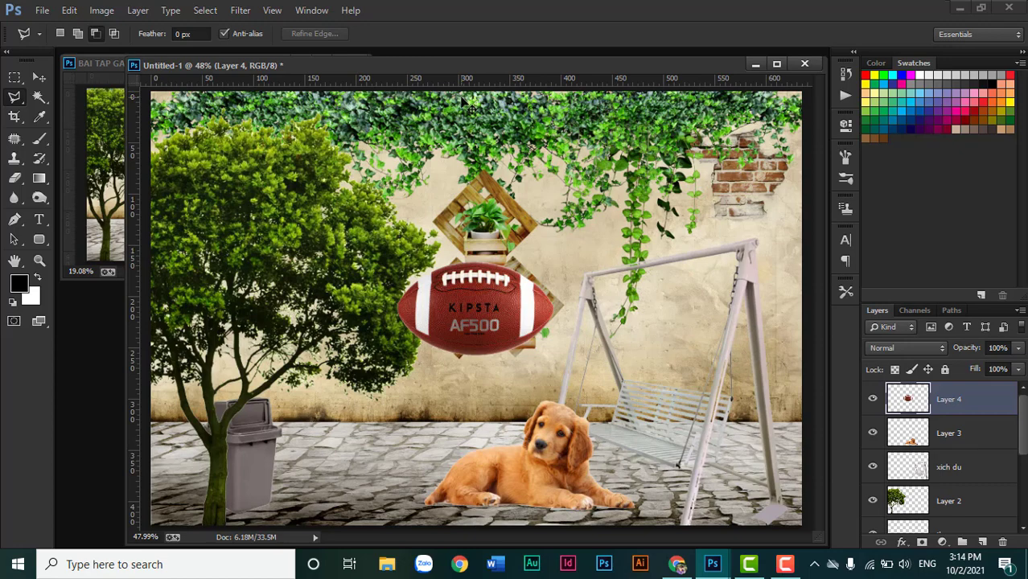
pyautogui.hotkey('ctrl', 't')
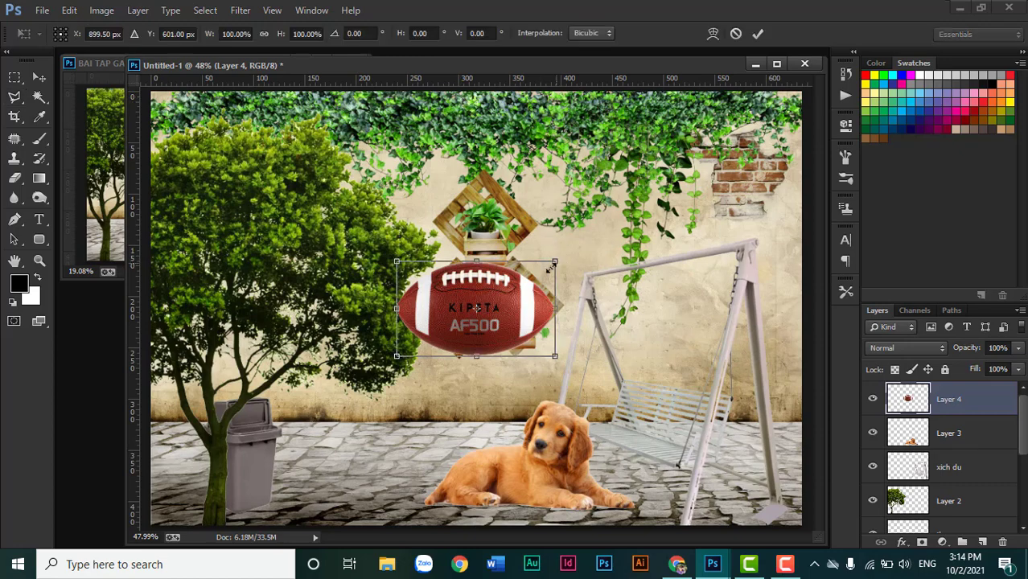
pyautogui.moveTo(549, 269); pyautogui.dragTo(438, 356)
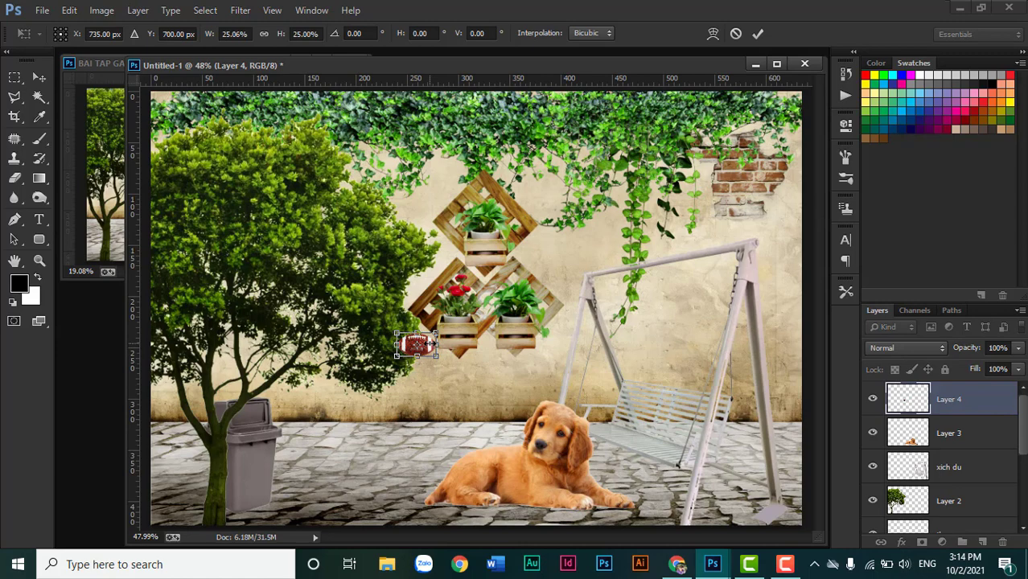
pyautogui.press('Return')
# Move the football to the puppy's paws, enlarge it slightly, and bring up the Open dialog.
pyautogui.press('v')
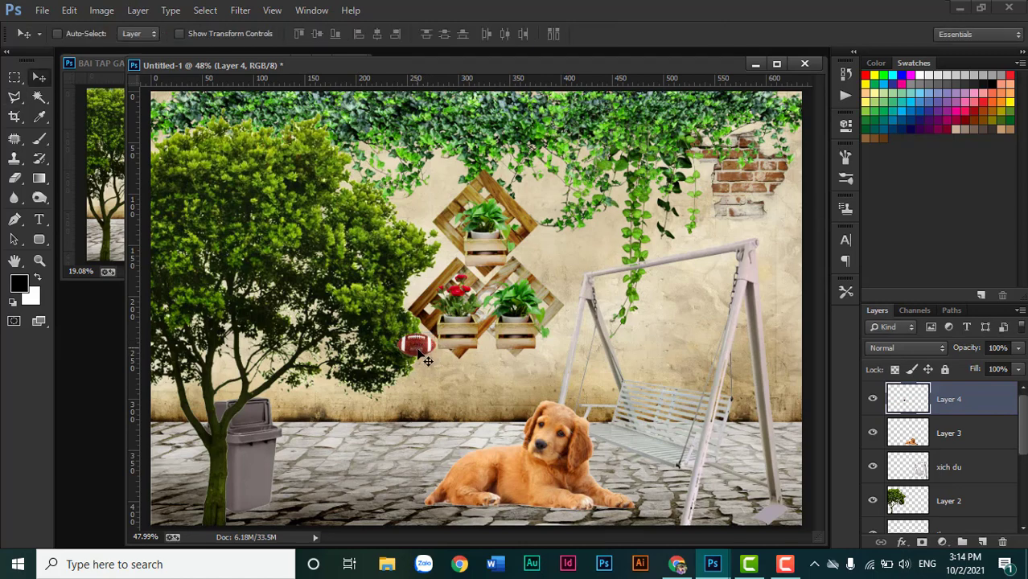
pyautogui.moveTo(426, 361); pyautogui.dragTo(580, 506)
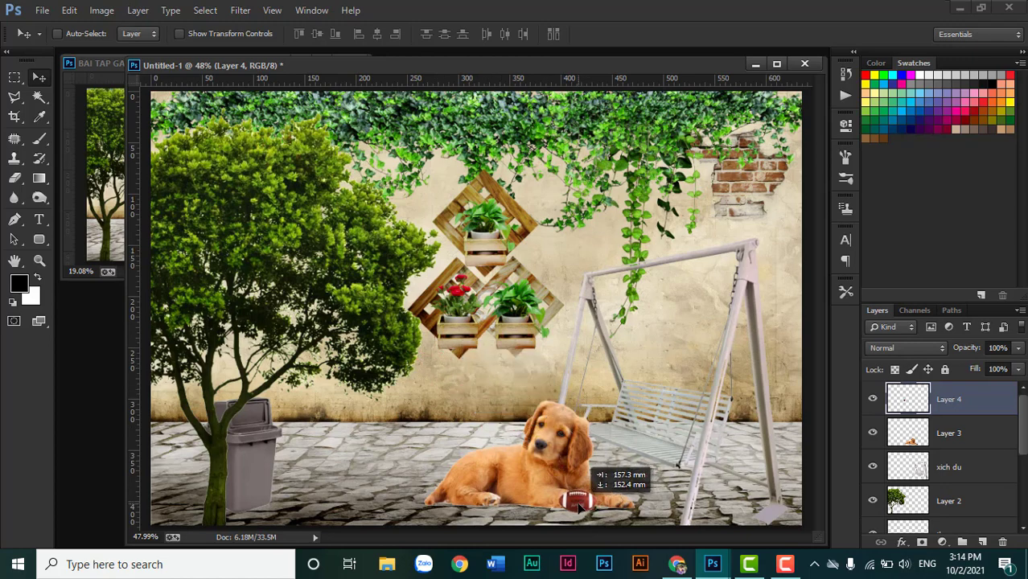
pyautogui.hotkey('ctrl', 't')
pyautogui.moveTo(595, 491); pyautogui.dragTo(599, 499)
pyautogui.press('Return')
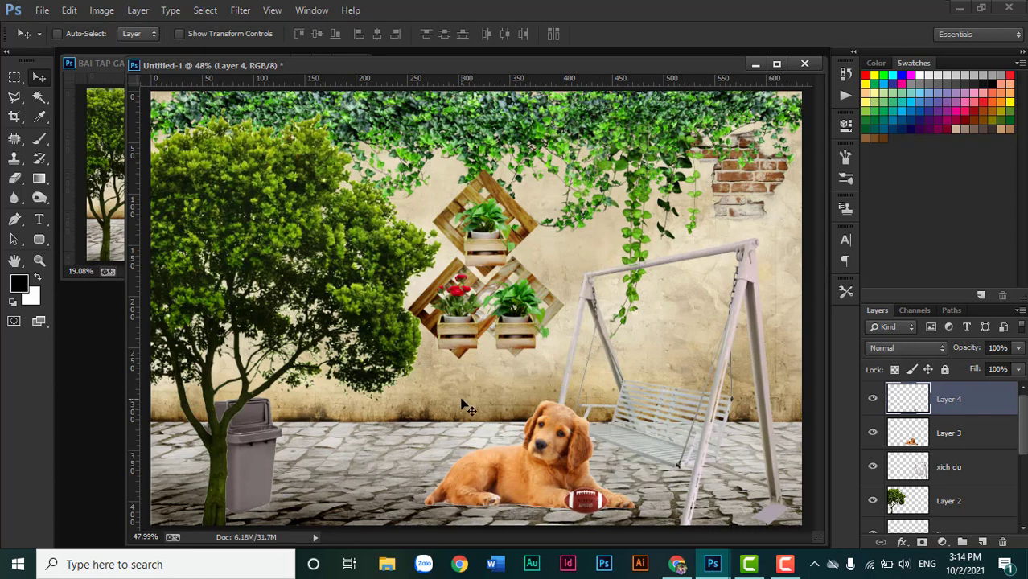
pyautogui.hotkey('ctrl', 'o')
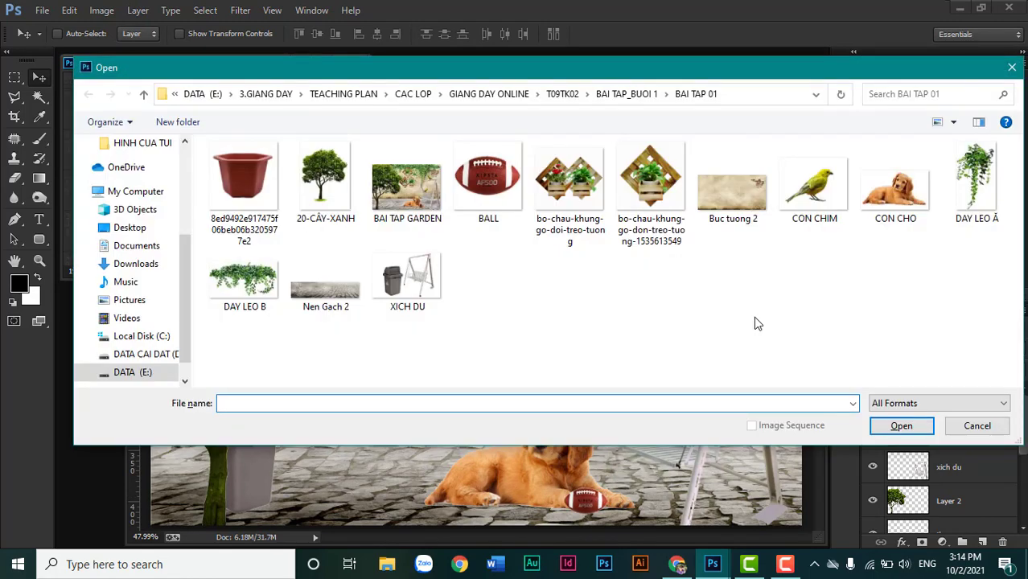
# Open CON CHIM, arrange its window, and Magic Wand-select its white background.
pyautogui.doubleClick(811, 211)
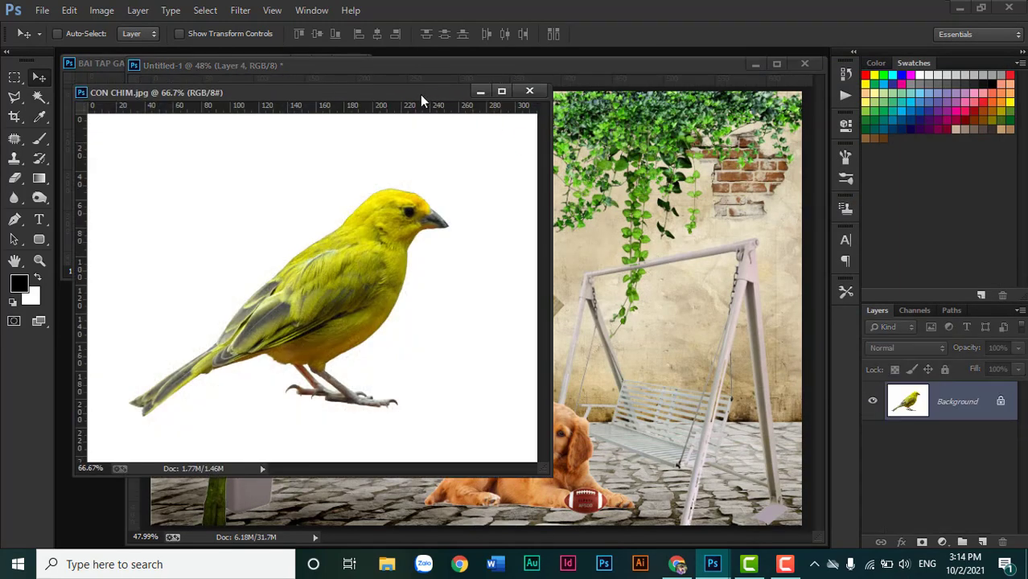
pyautogui.moveTo(419, 94); pyautogui.dragTo(568, 123)
pyautogui.click(98, 135)
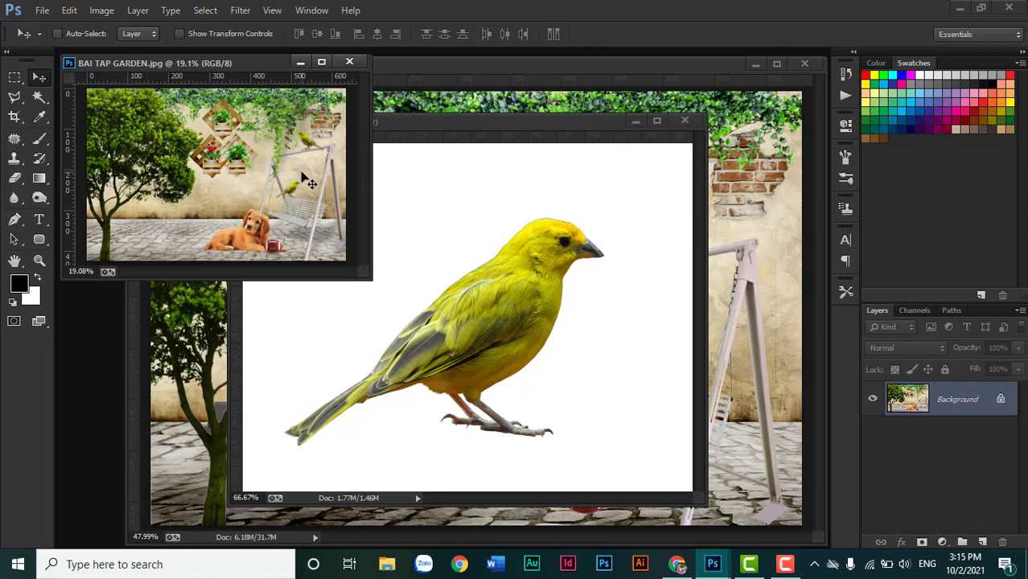
pyautogui.click(595, 206)
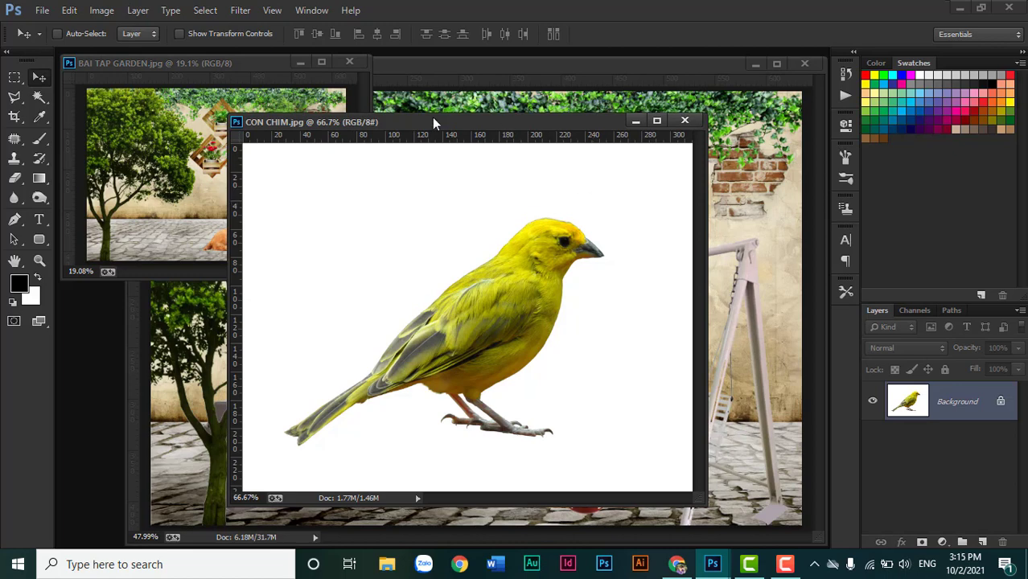
pyautogui.moveTo(431, 122); pyautogui.dragTo(360, 118)
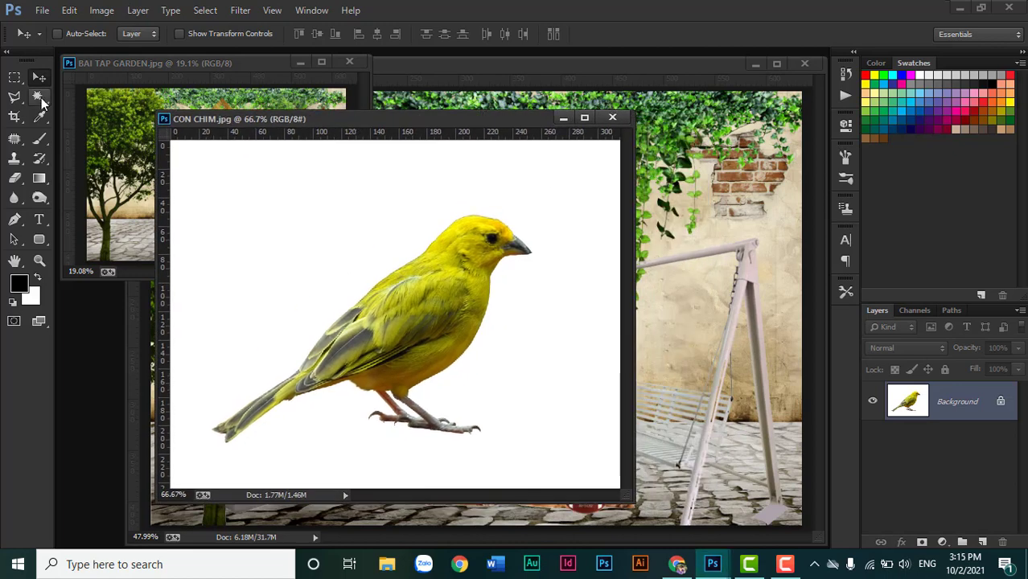
pyautogui.click(41, 98)
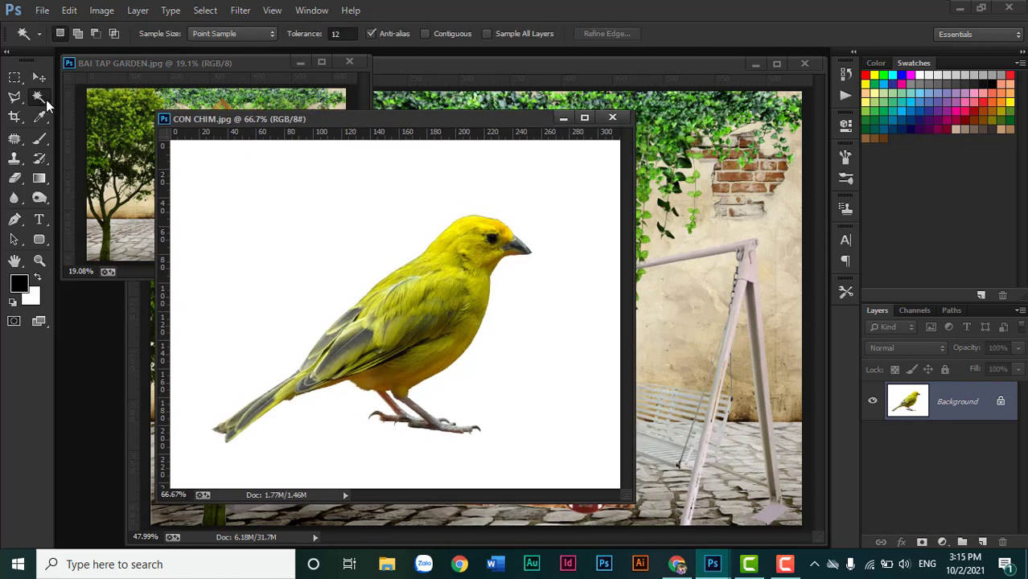
pyautogui.click(319, 218)
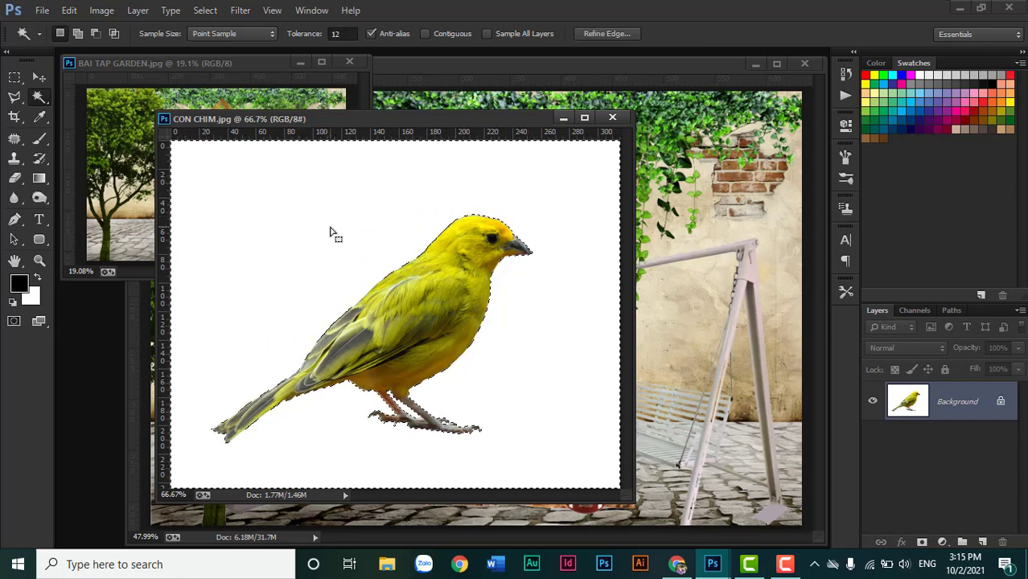
# Invert the selection to the bird, close CON CHIM.jpg, and return to Untitled-1.
pyautogui.hotkey('ctrl', 'shift', 'i')
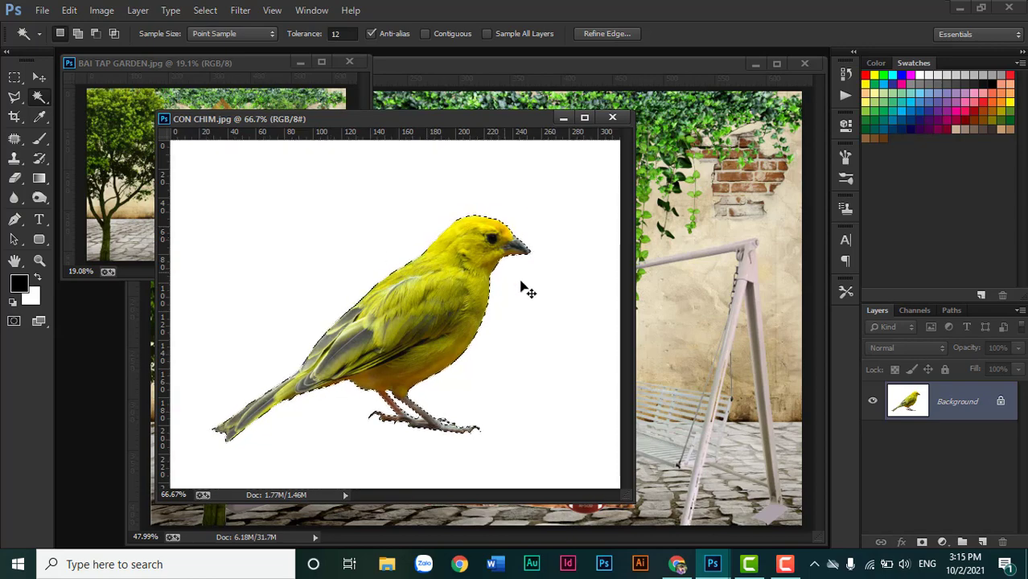
pyautogui.click(613, 118)
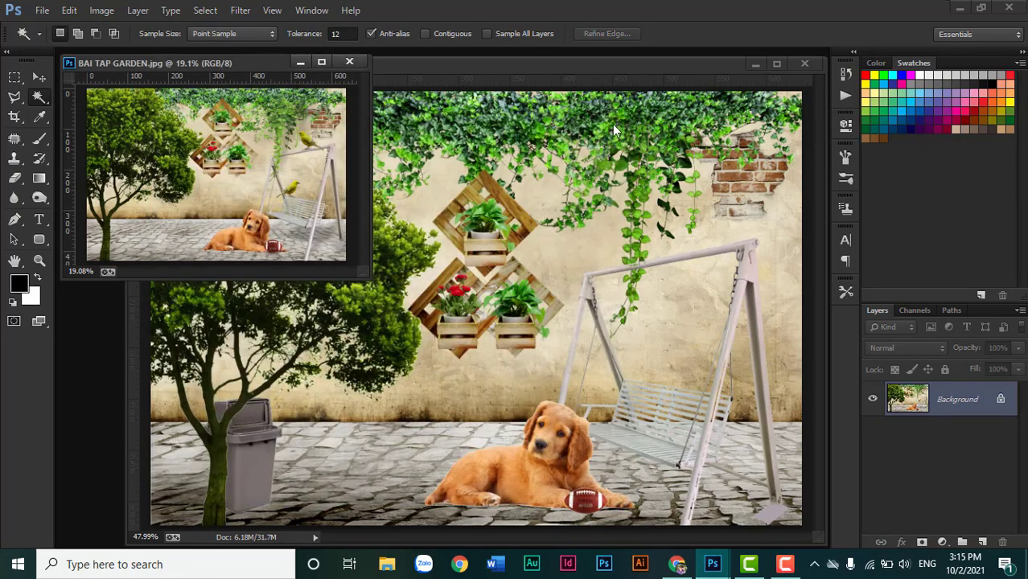
pyautogui.click(527, 65)
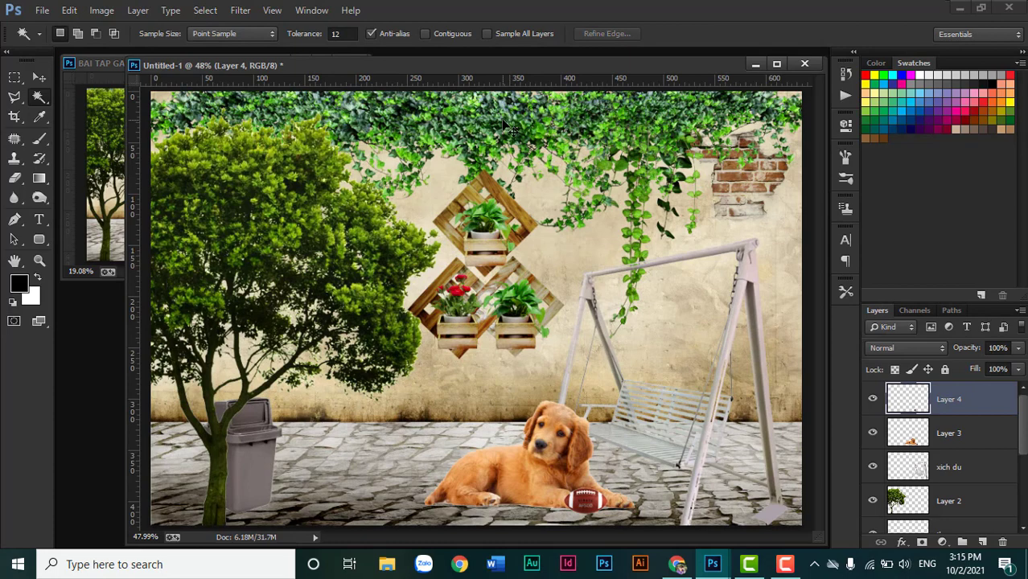
# Paste the yellow bird into the collage and shrink it to about a quarter size.
pyautogui.hotkey('ctrl', 'v')
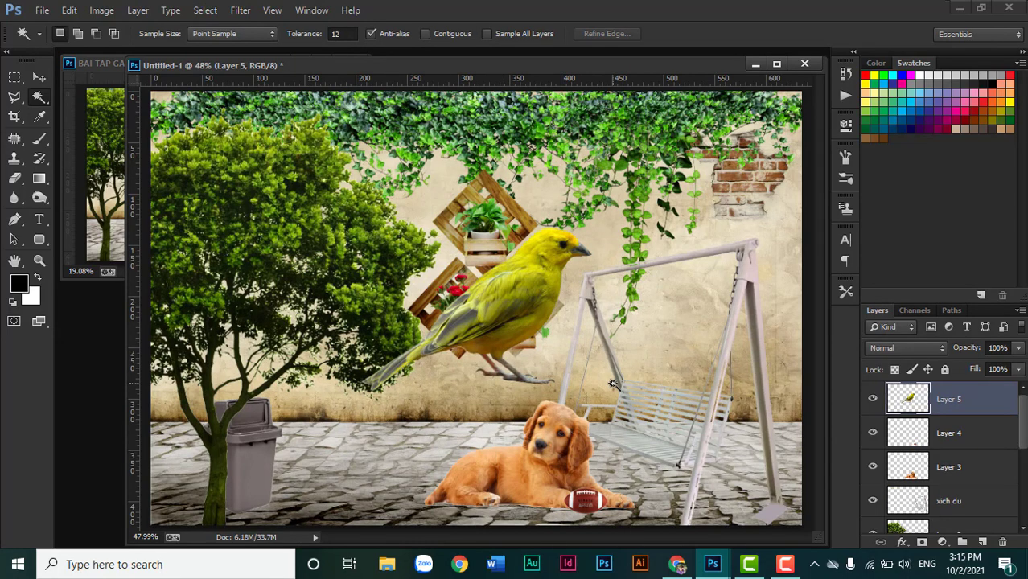
pyautogui.hotkey('ctrl', 't')
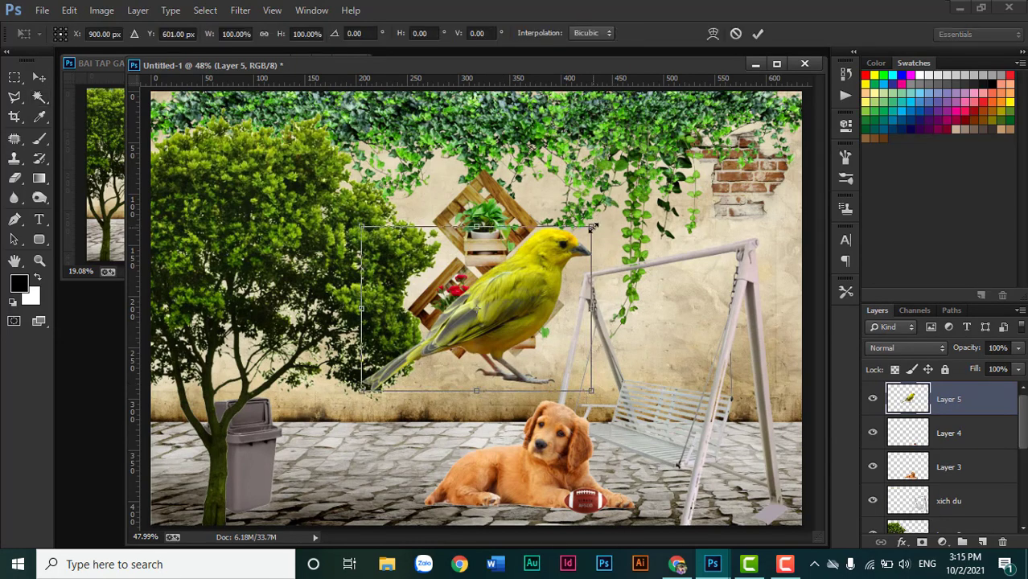
pyautogui.moveTo(592, 228); pyautogui.dragTo(427, 370)
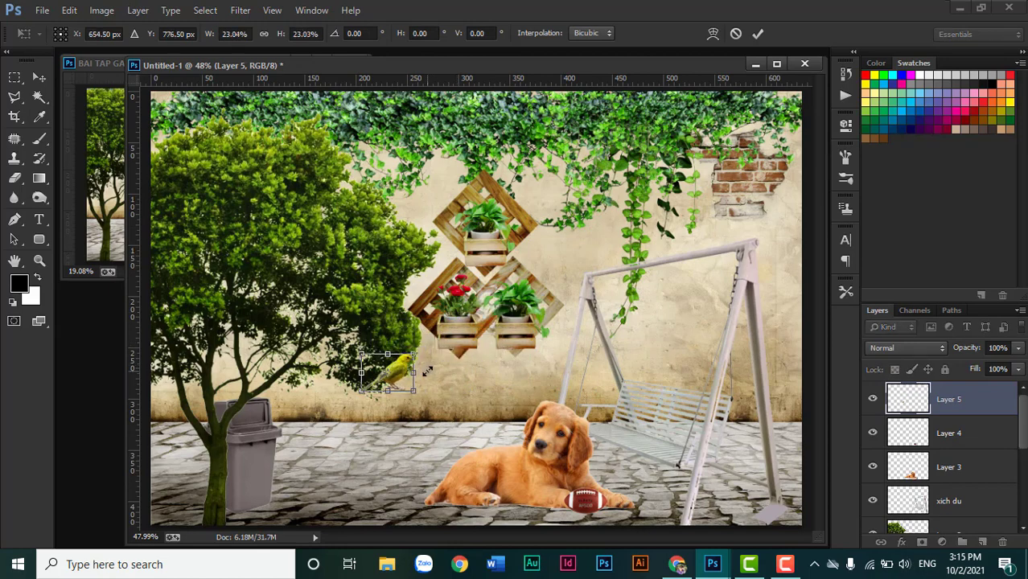
pyautogui.press('Return')
# Position the bird on the swing seat and scale it down to about 86%.
pyautogui.click(38, 76)
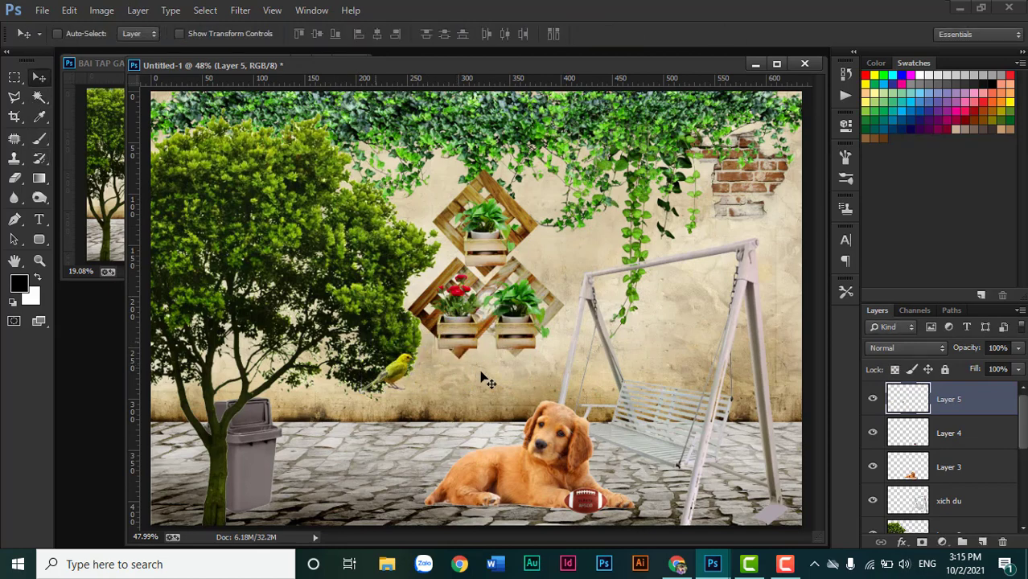
pyautogui.moveTo(414, 377); pyautogui.dragTo(655, 370)
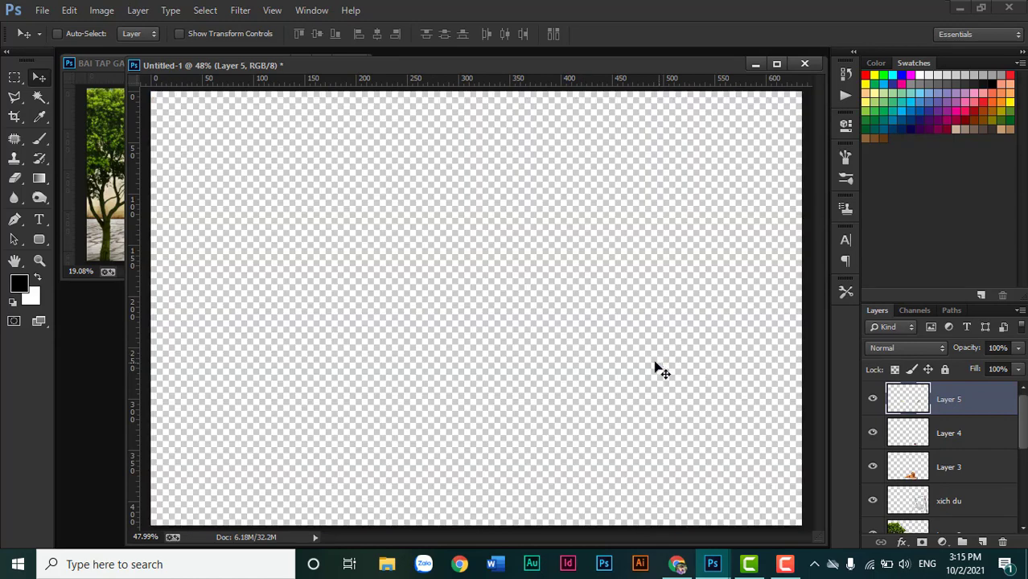
pyautogui.scroll(-1, 635, 371)
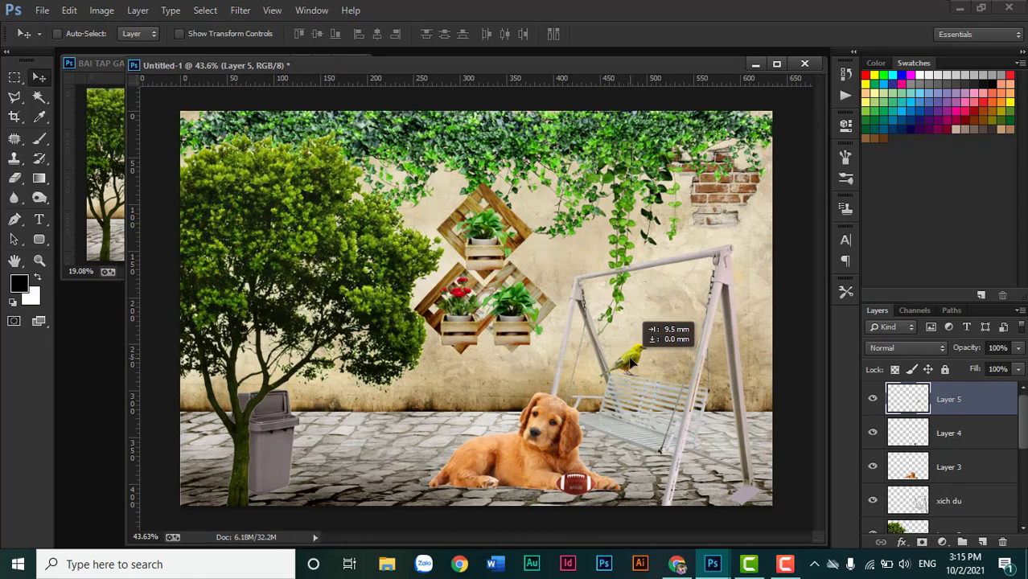
pyautogui.moveTo(633, 363); pyautogui.dragTo(643, 368)
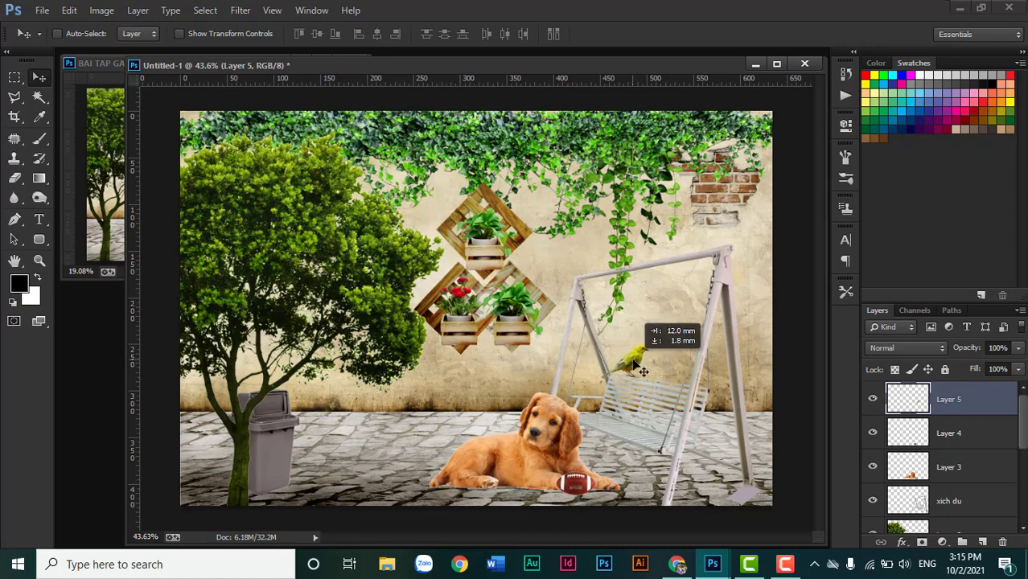
pyautogui.scroll(3, 660, 398)
pyautogui.scroll(2, 659, 398)
pyautogui.scroll(3, 708, 416)
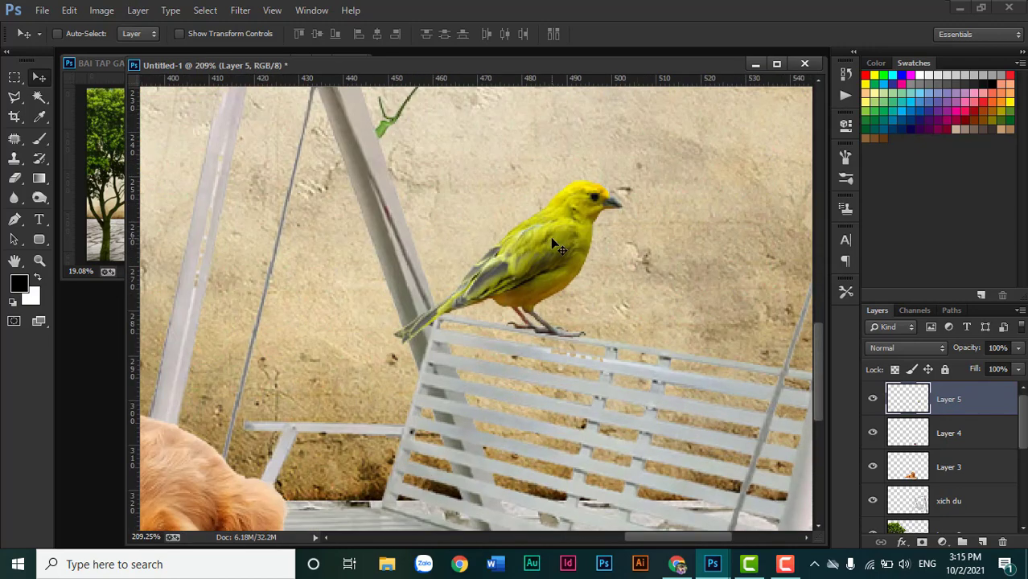
pyautogui.moveTo(554, 240); pyautogui.dragTo(556, 239)
pyautogui.scroll(-3, 579, 258)
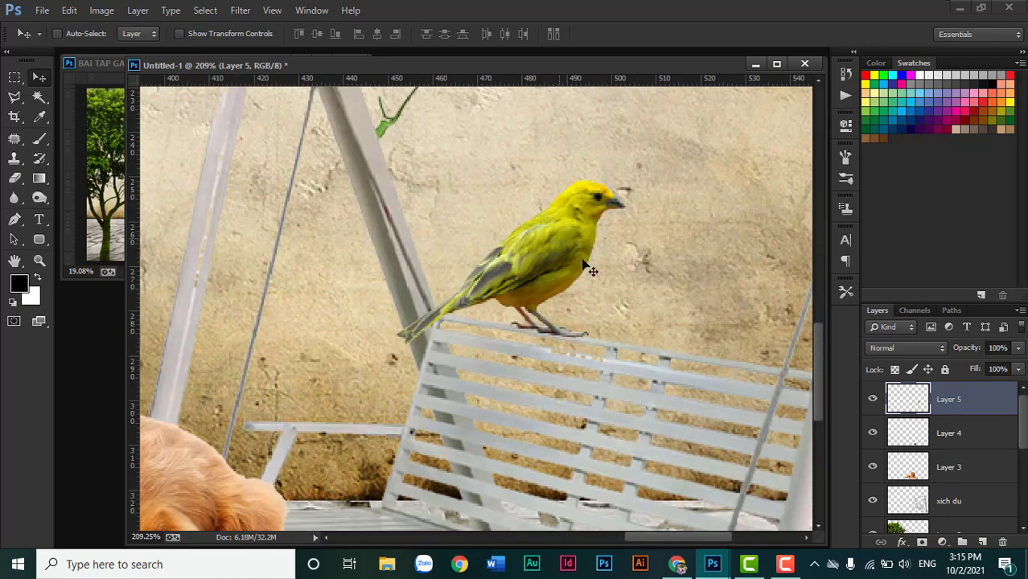
pyautogui.scroll(-2, 619, 293)
pyautogui.scroll(-1, 616, 296)
pyautogui.scroll(-1, 624, 299)
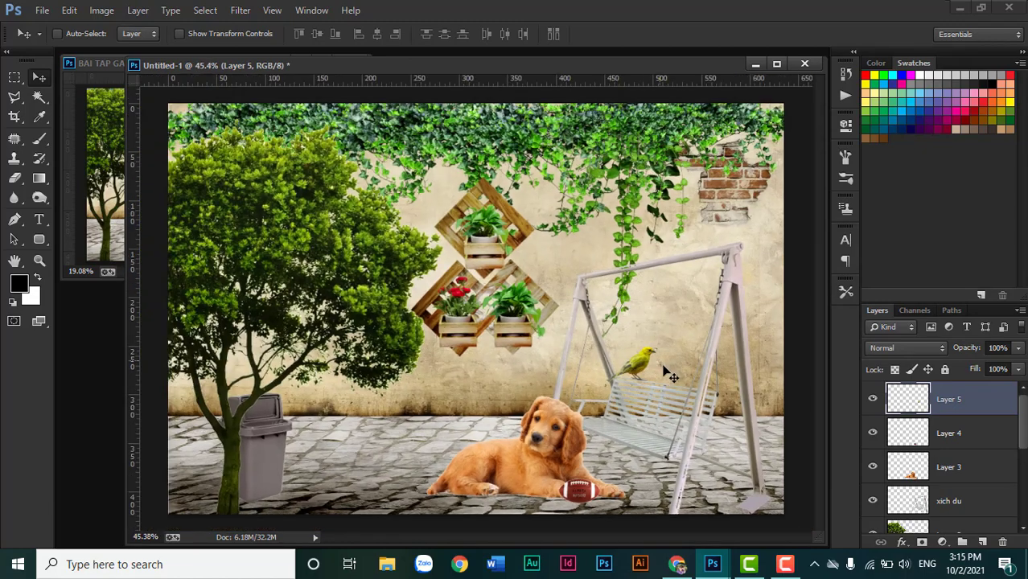
pyautogui.hotkey('ctrl', 't')
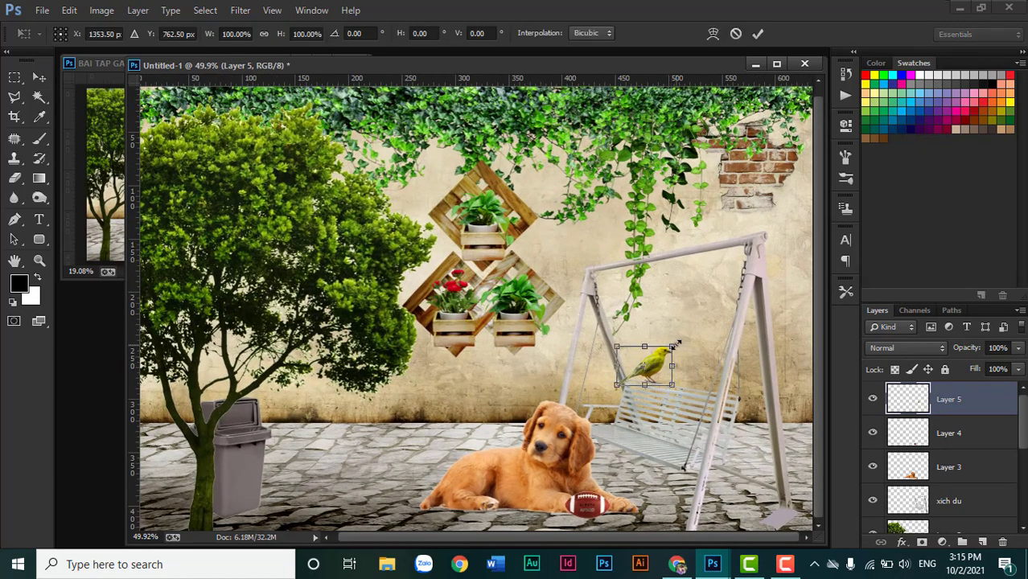
pyautogui.moveTo(675, 345); pyautogui.dragTo(667, 352)
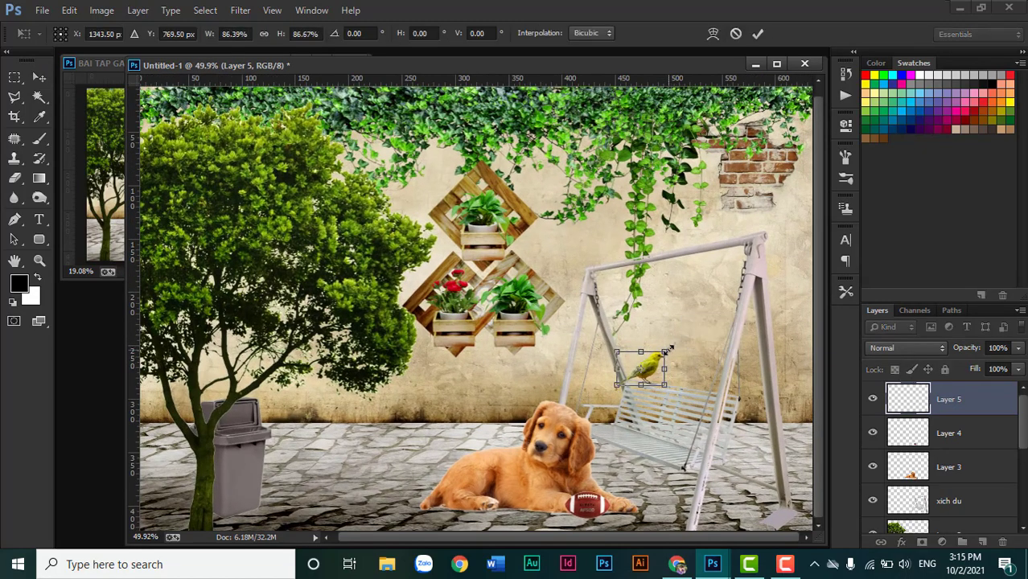
pyautogui.press('Return')
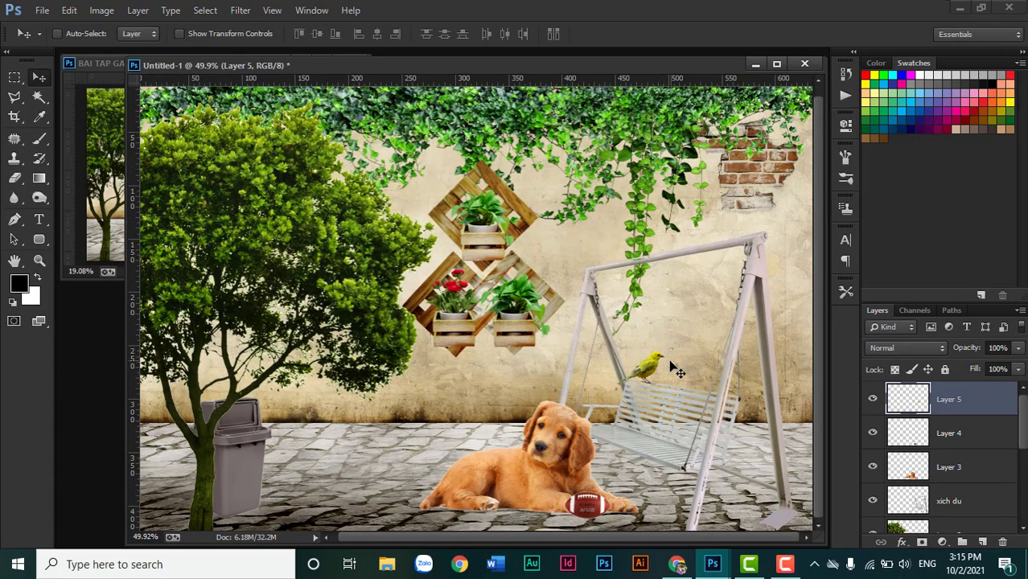
# Duplicate the bird with an Alt-drag and flip the copy horizontally.
pyautogui.keyDown('alt'); pyautogui.moveTo(656, 369); pyautogui.dragTo(684, 229); pyautogui.keyUp('alt')
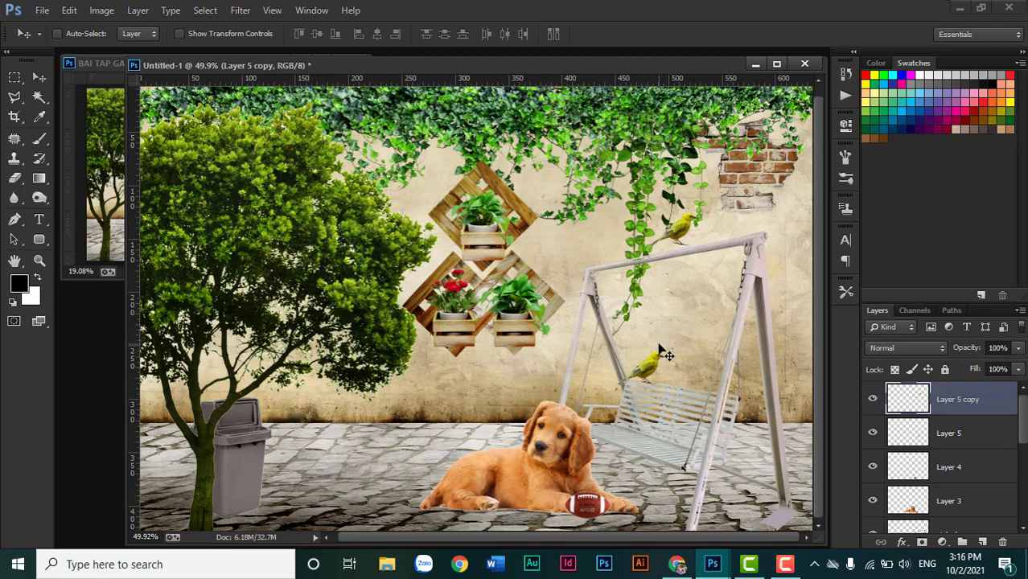
pyautogui.hotkey('ctrl', 't')
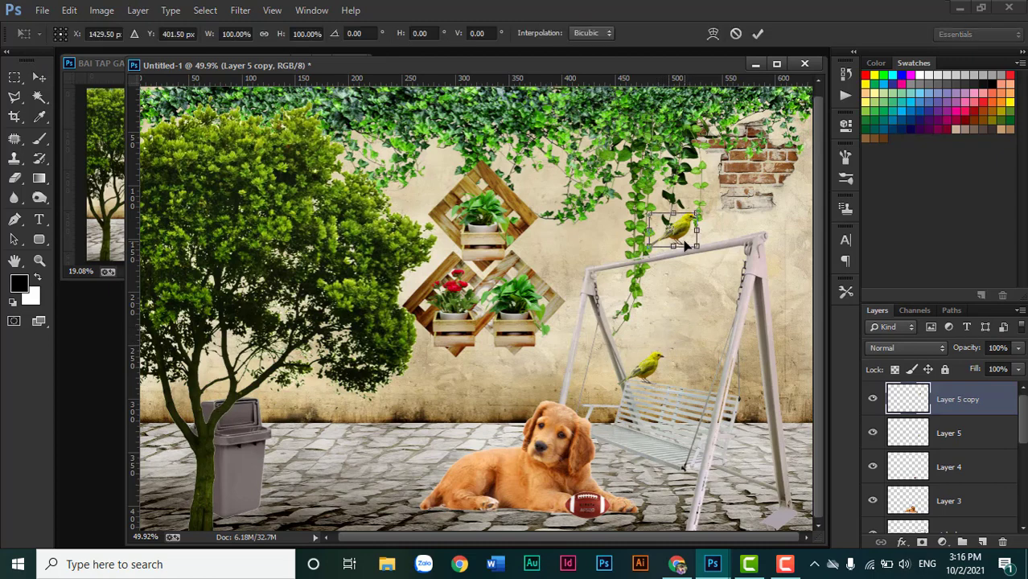
pyautogui.rightClick(686, 243)
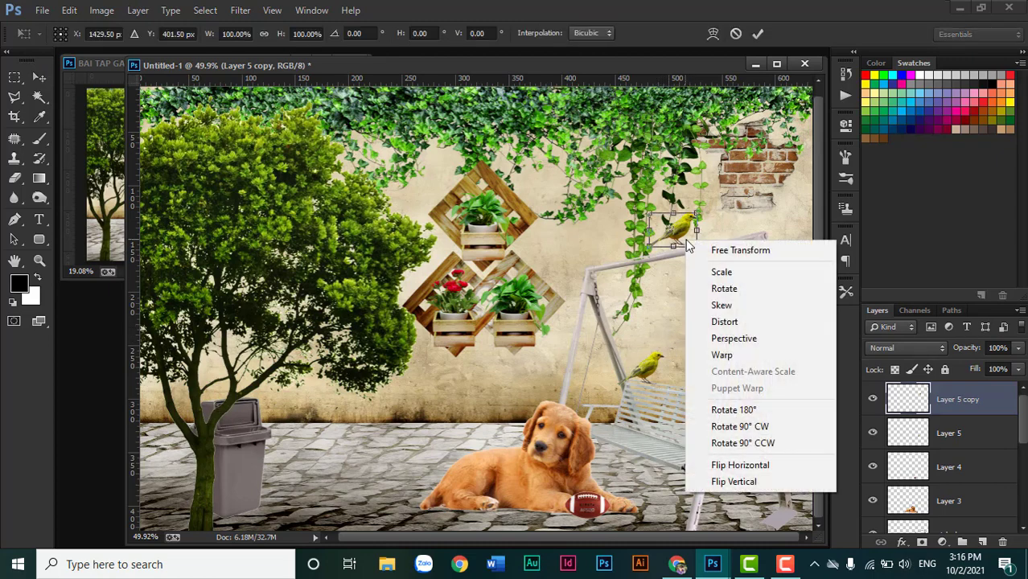
pyautogui.click(776, 466)
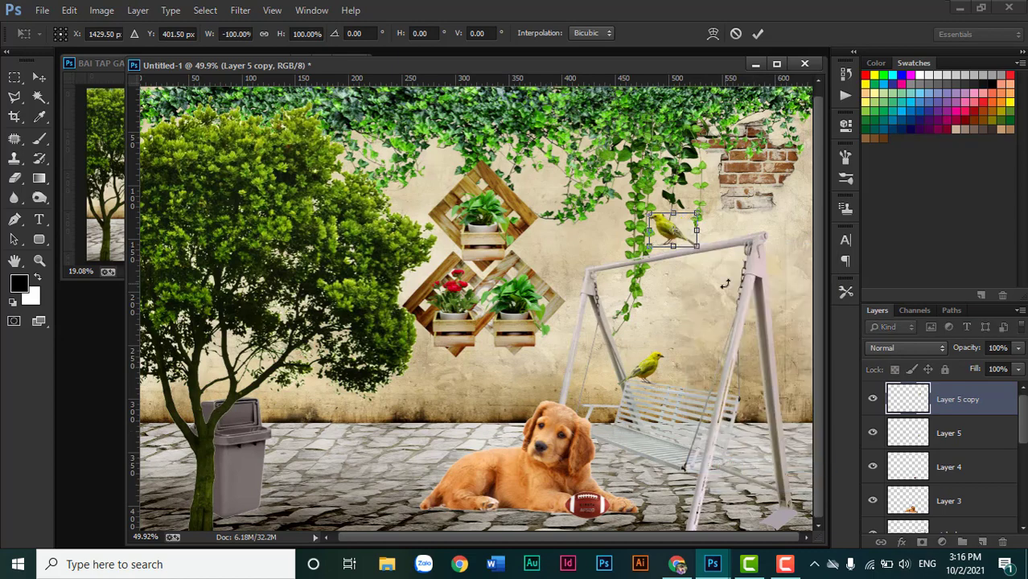
# Place the copied bird on the swing's top bar, tilted and slightly enlarged.
pyautogui.scroll(3, 691, 242)
pyautogui.scroll(2, 649, 183)
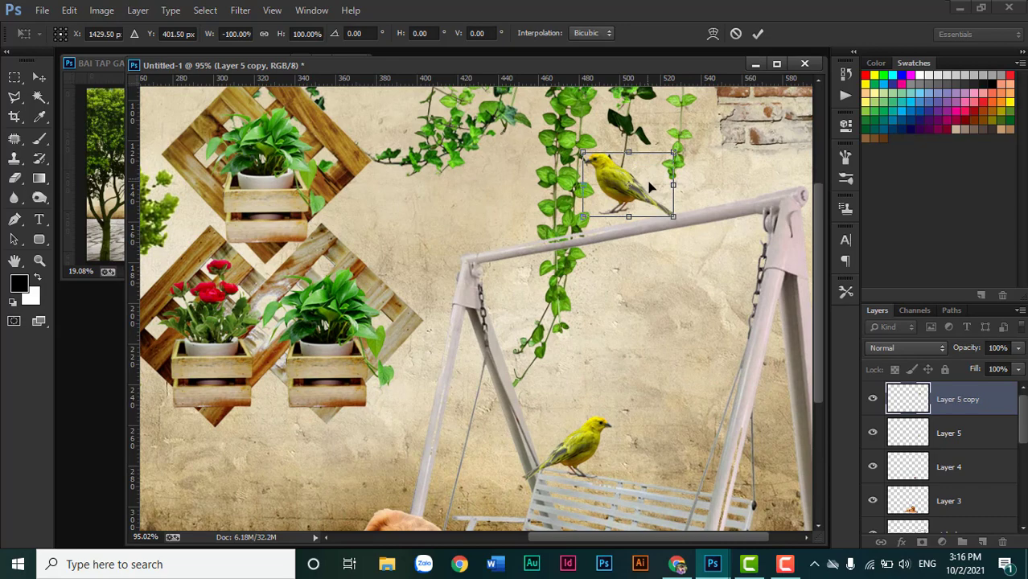
pyautogui.moveTo(650, 186); pyautogui.dragTo(650, 198)
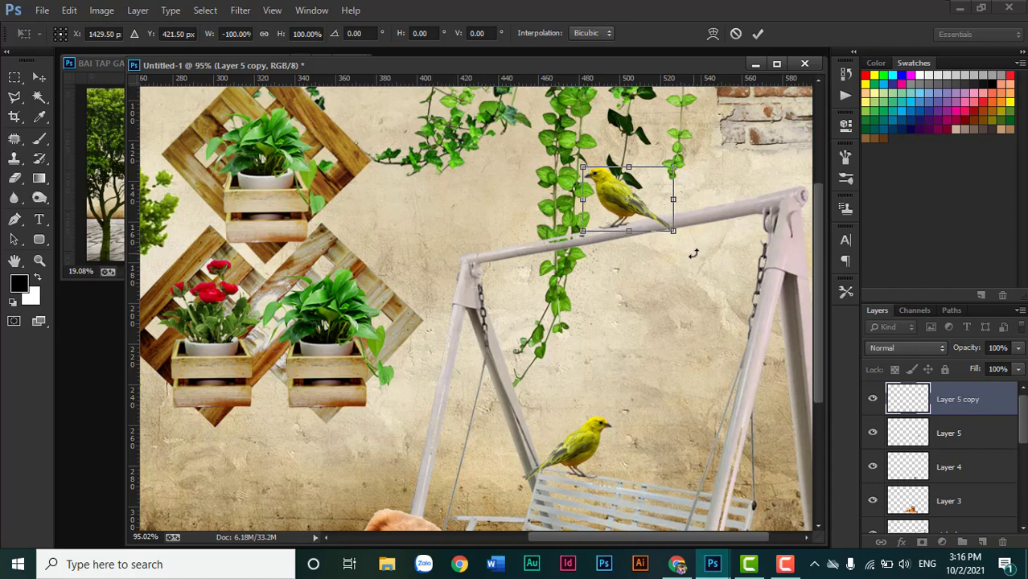
pyautogui.moveTo(695, 254); pyautogui.dragTo(701, 249)
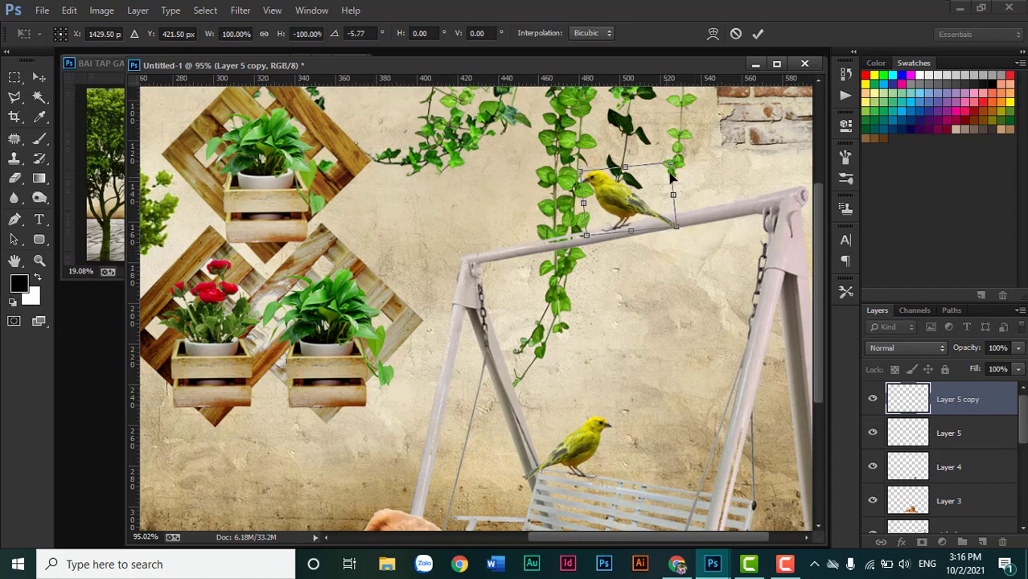
pyautogui.moveTo(672, 163); pyautogui.dragTo(677, 155)
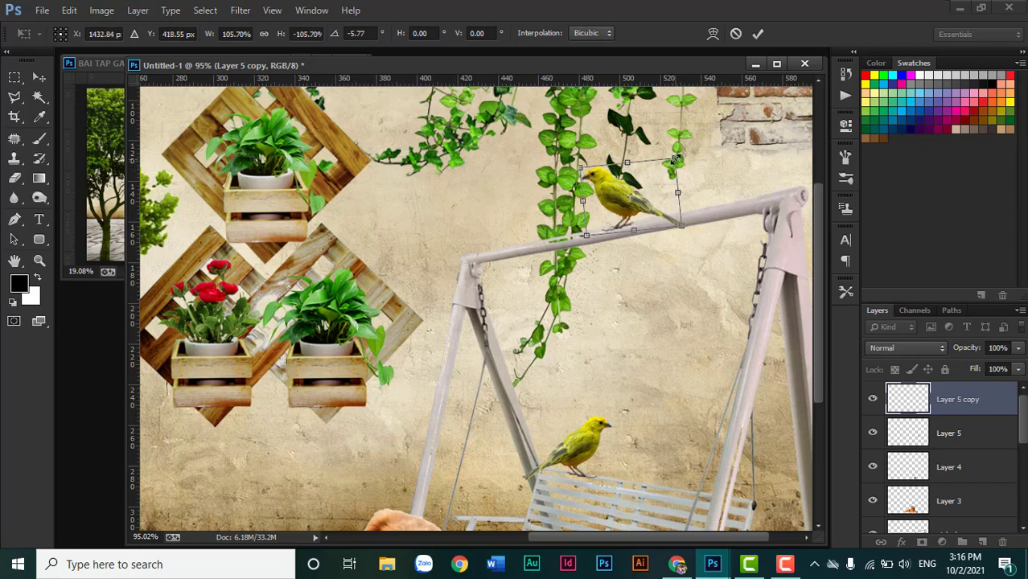
pyautogui.press('Return')
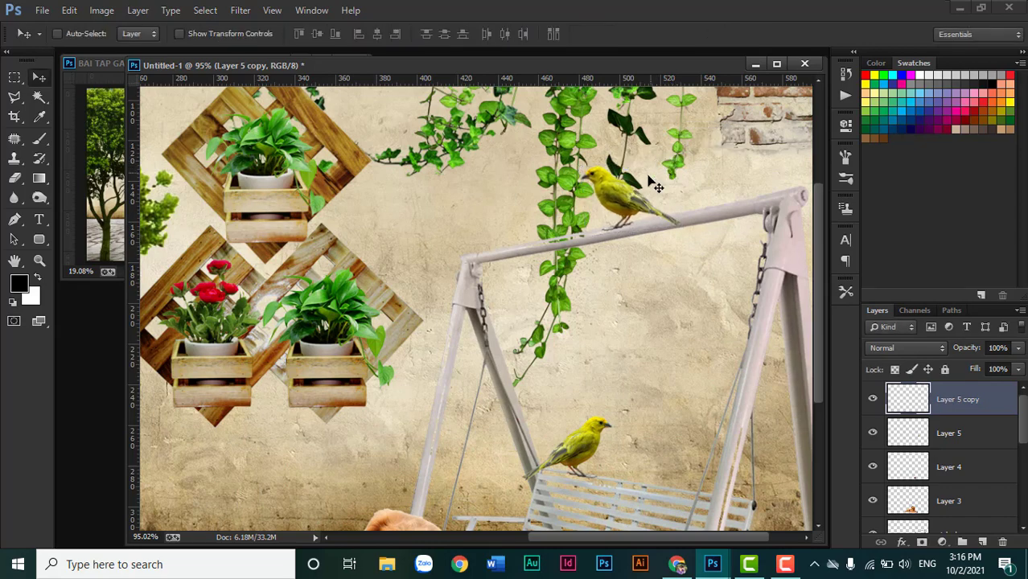
pyautogui.moveTo(650, 201); pyautogui.dragTo(678, 195)
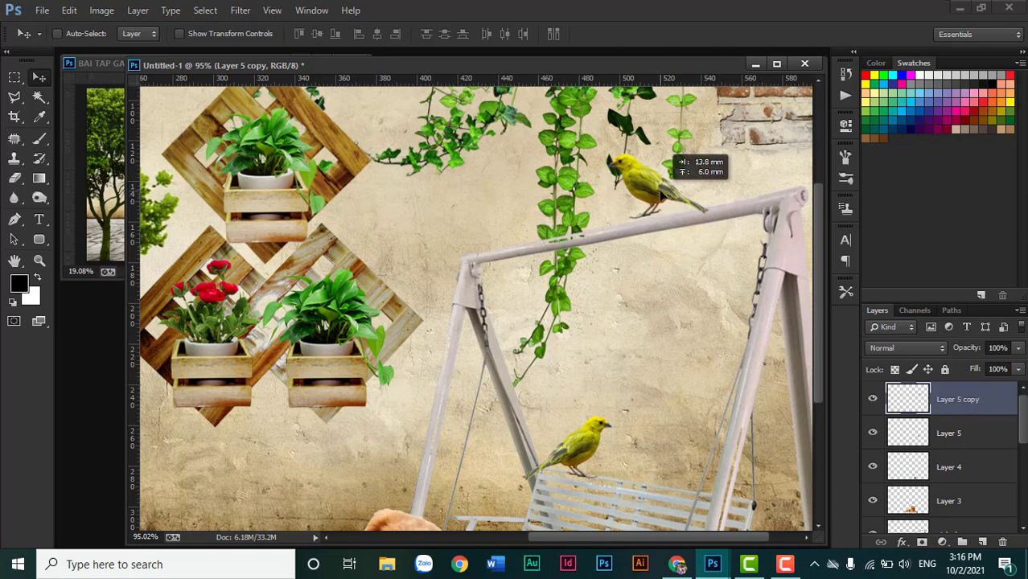
pyautogui.scroll(-3, 664, 208)
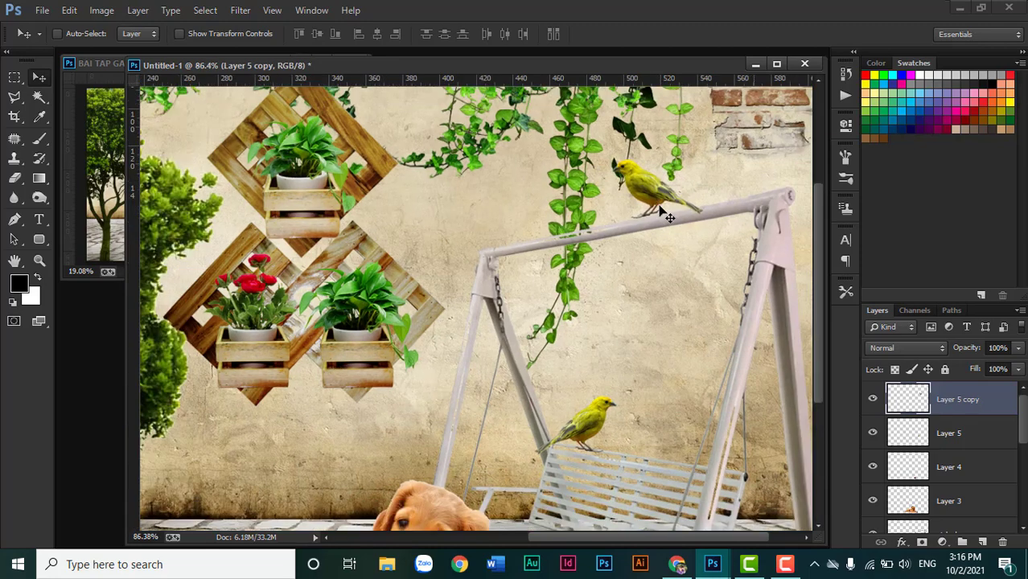
pyautogui.scroll(-4, 682, 274)
pyautogui.scroll(-2, 700, 338)
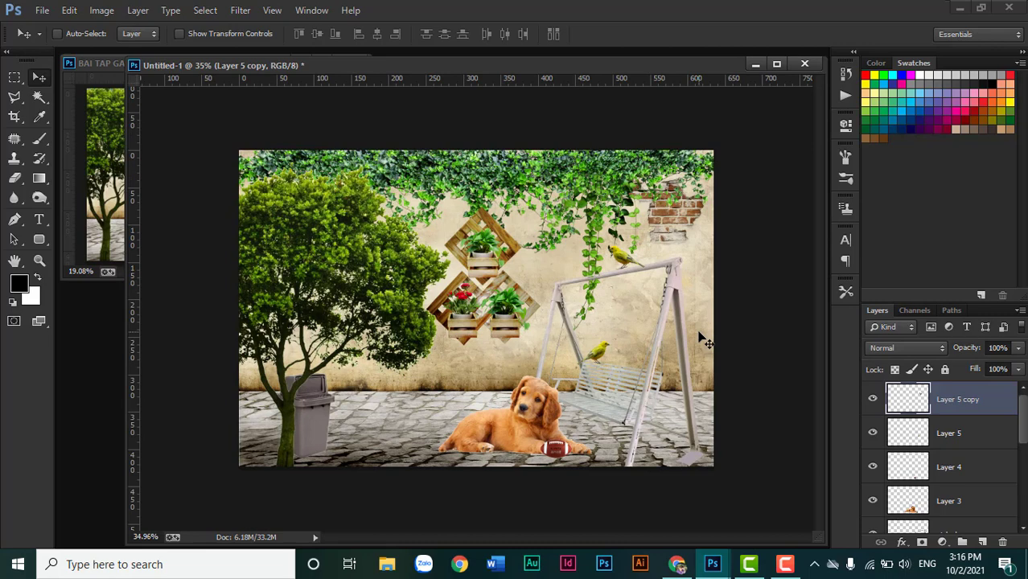
# Rename Layer 5 copy to chim 2 and Layer 5 to chim 1.
pyautogui.doubleClick(969, 400)
pyautogui.write('chim 2')
pyautogui.press('Return')
pyautogui.doubleClick(951, 437)
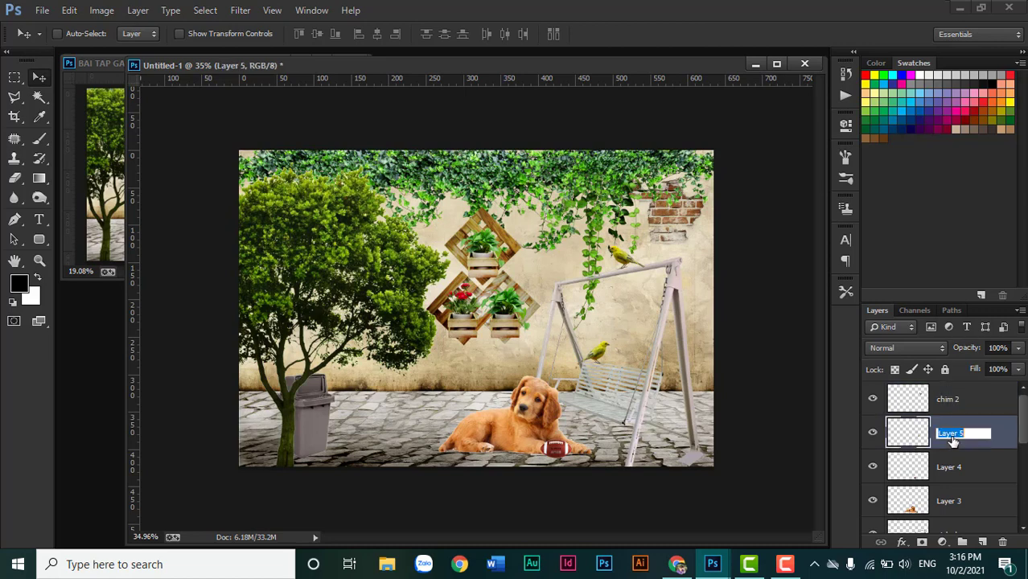
pyautogui.write('chim 1')
pyautogui.press('Return')
# Rename the football's Layer 4 to banh and the puppy's Layer 3 to cho.
pyautogui.click(951, 469)
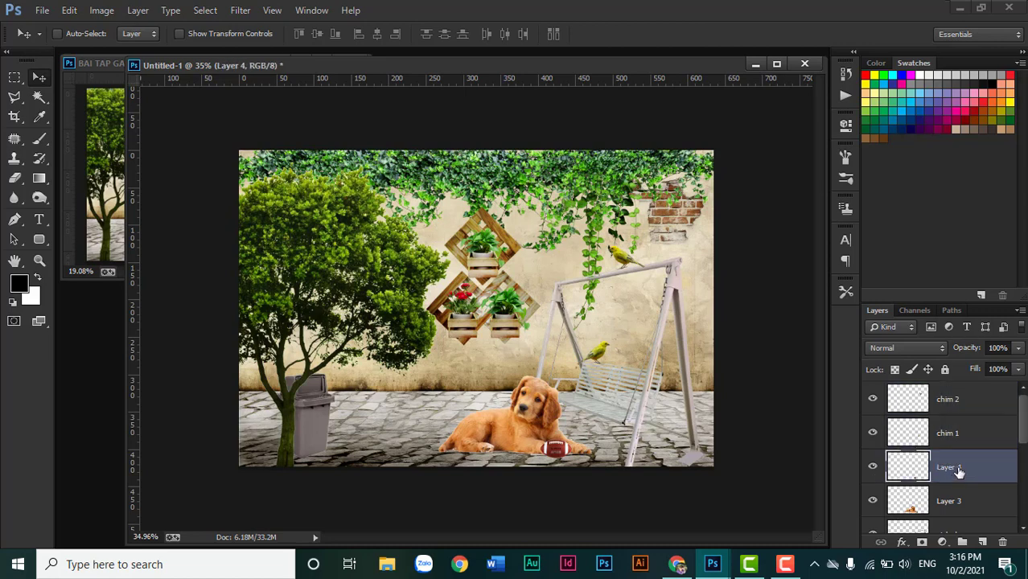
pyautogui.doubleClick(955, 468)
pyautogui.write('banh')
pyautogui.press('Return')
pyautogui.doubleClick(955, 502)
pyautogui.write('cho')
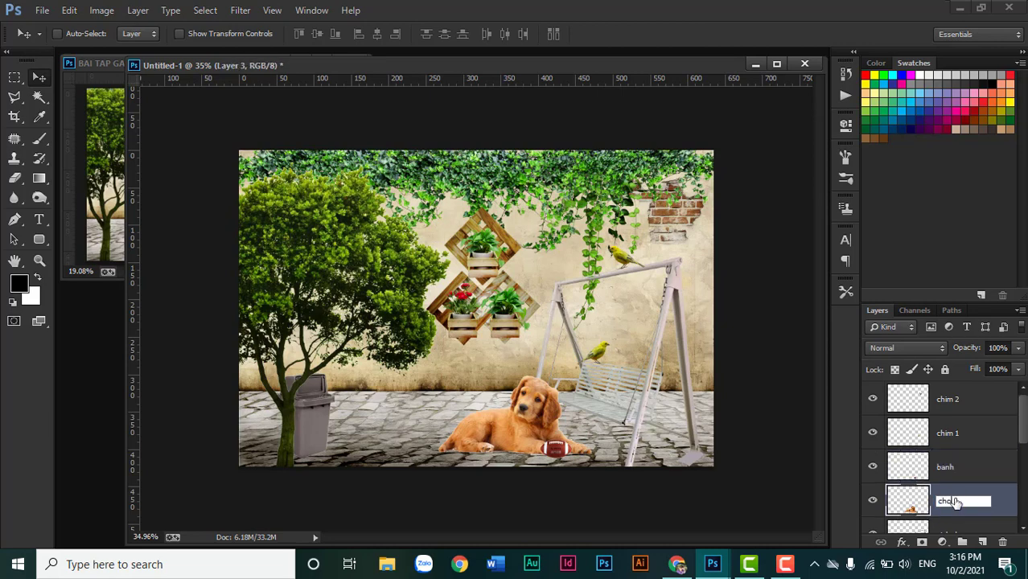
pyautogui.press('Return')
pyautogui.scroll(-2, 953, 486)
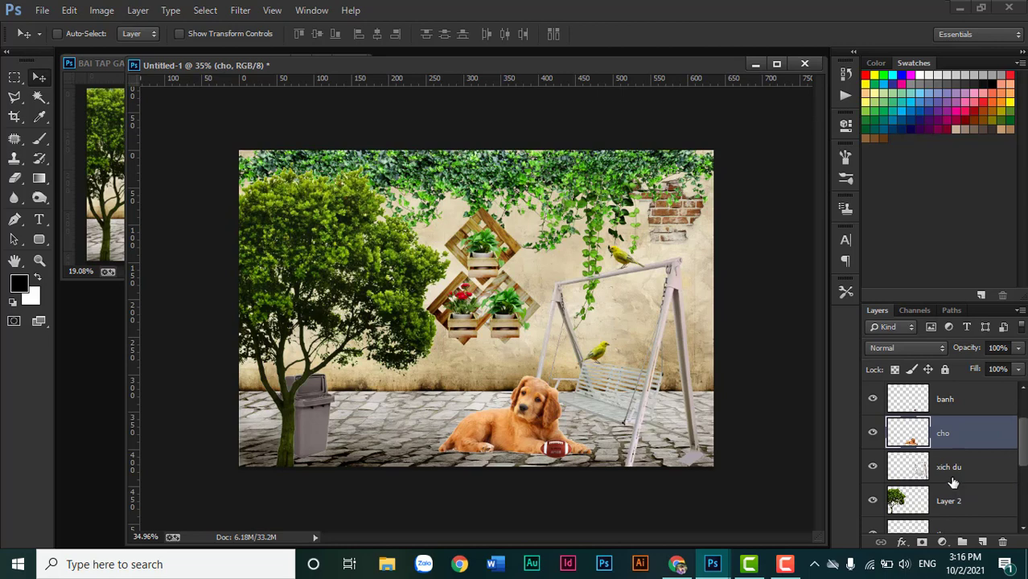
pyautogui.click(953, 482)
pyautogui.scroll(-2, 953, 486)
pyautogui.scroll(-2, 956, 493)
pyautogui.scroll(-2, 957, 497)
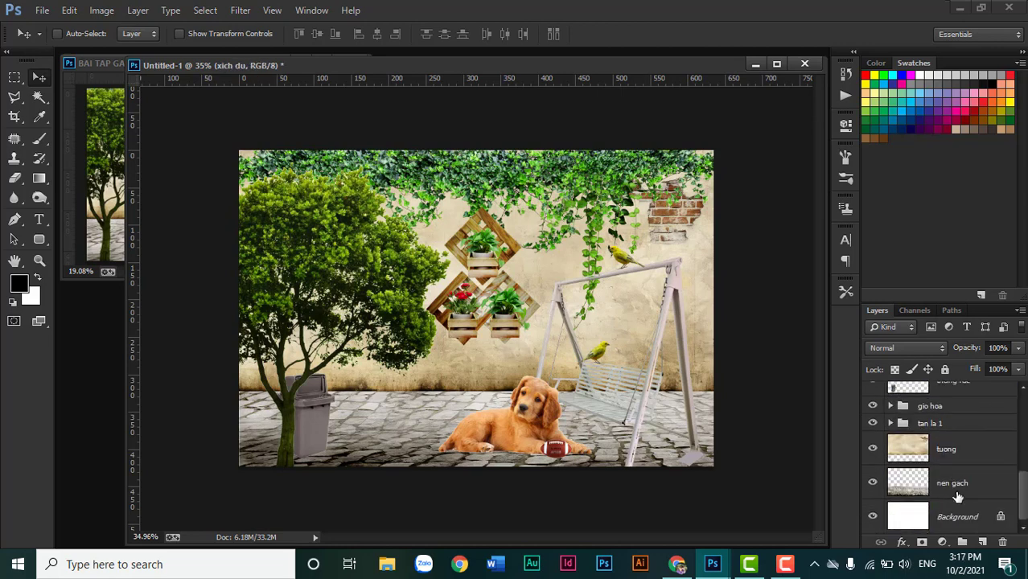
pyautogui.scroll(5, 957, 497)
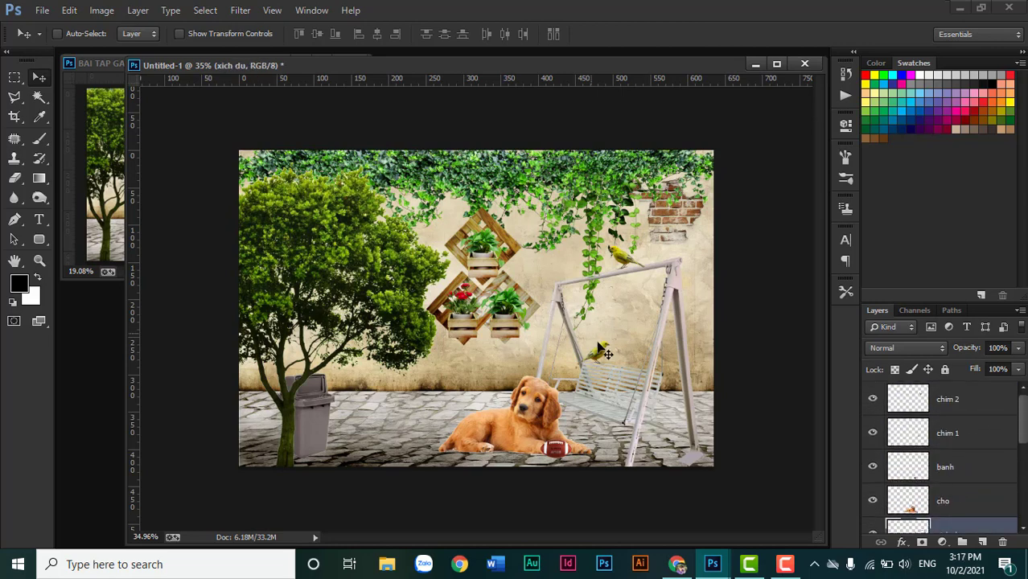
pyautogui.scroll(1, 604, 350)
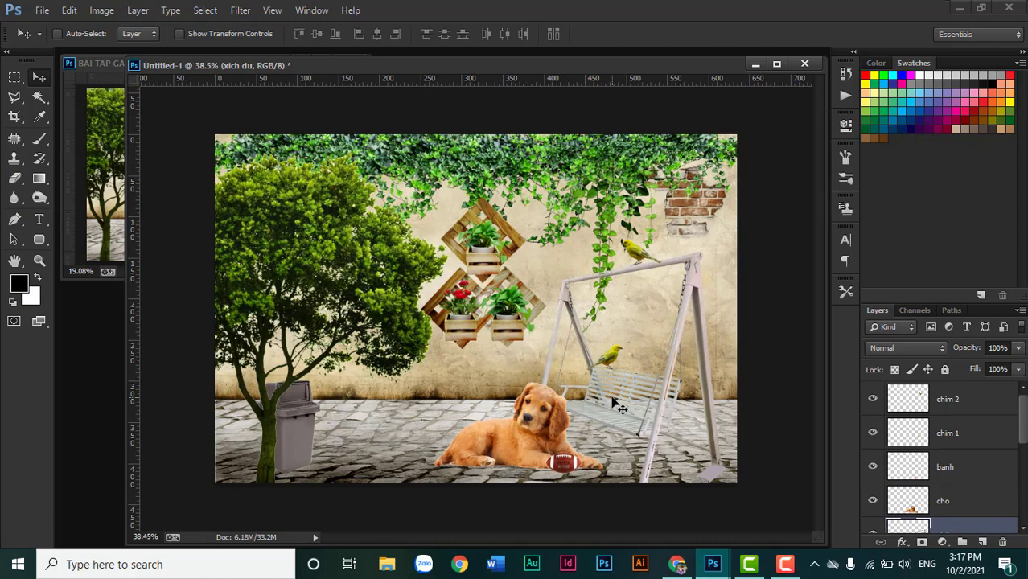
# In Save As, name the file BAI TAP 01 with Photoshop (*.PSD;*.PDD) format.
pyautogui.hotkey('ctrl', 's')
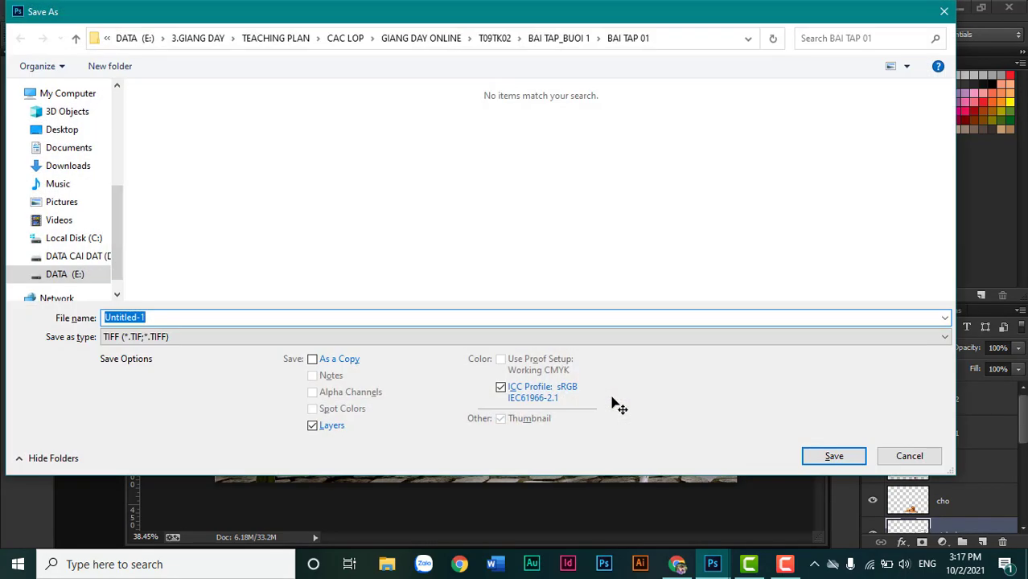
pyautogui.click(246, 339)
pyautogui.click(223, 336)
pyautogui.write('BAI TAP 01')
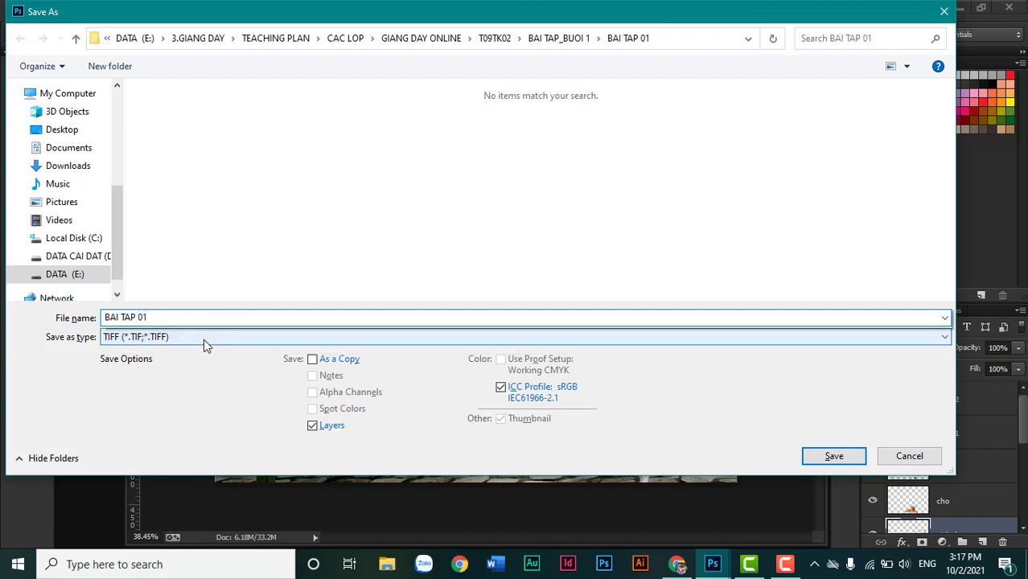
pyautogui.click(205, 341)
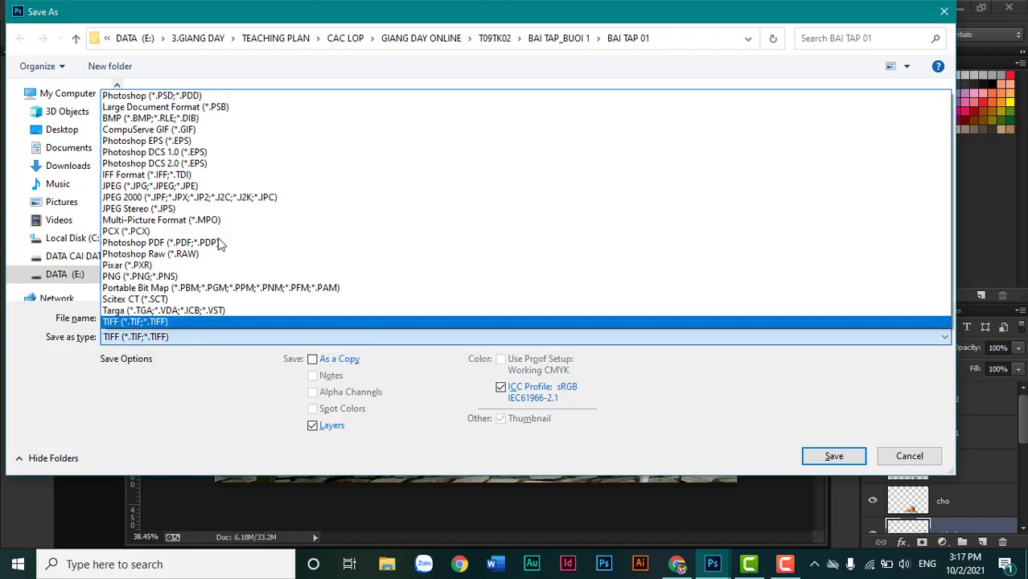
pyautogui.click(174, 96)
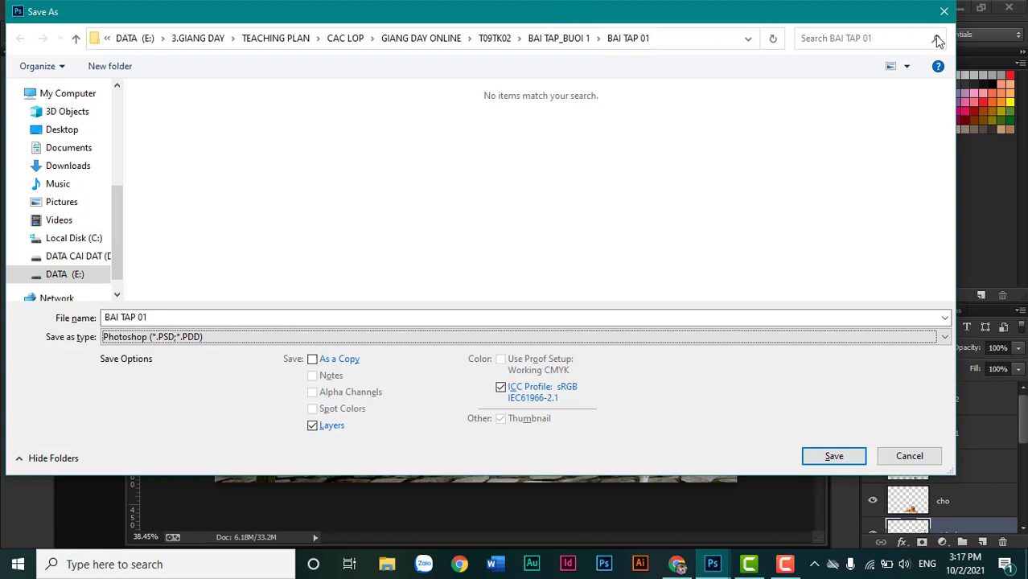
pyautogui.click(224, 344)
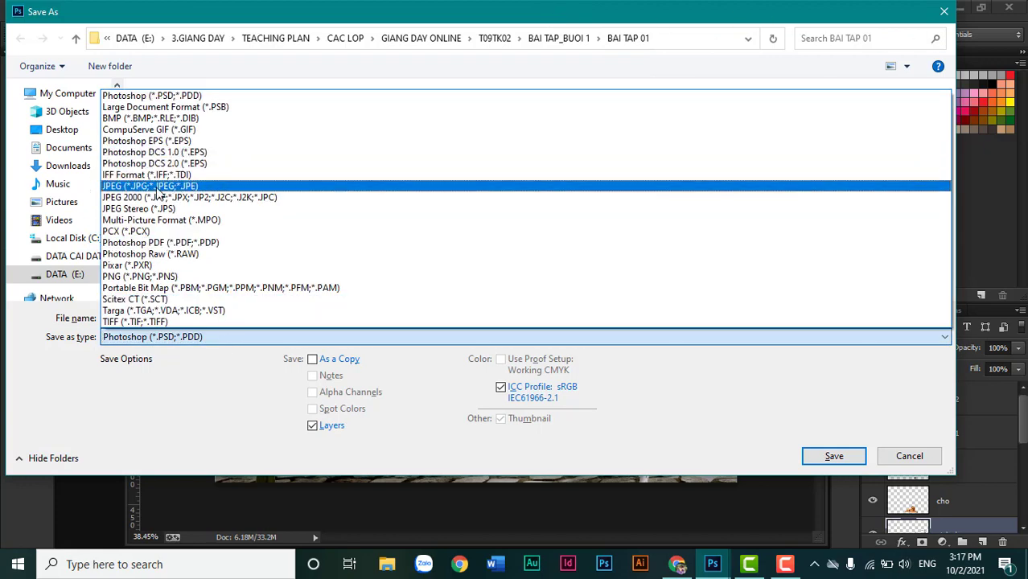
pyautogui.click(942, 11)
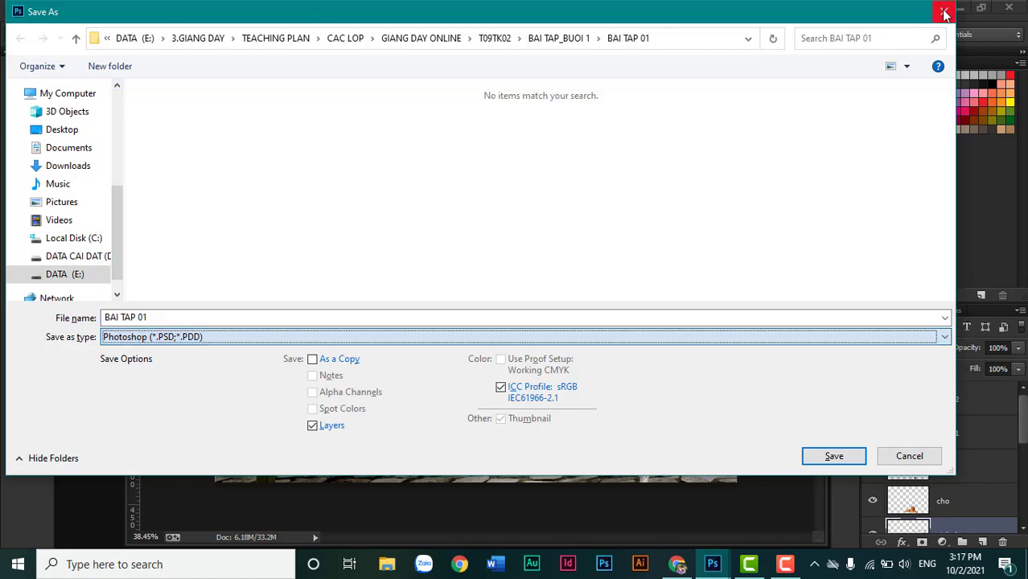